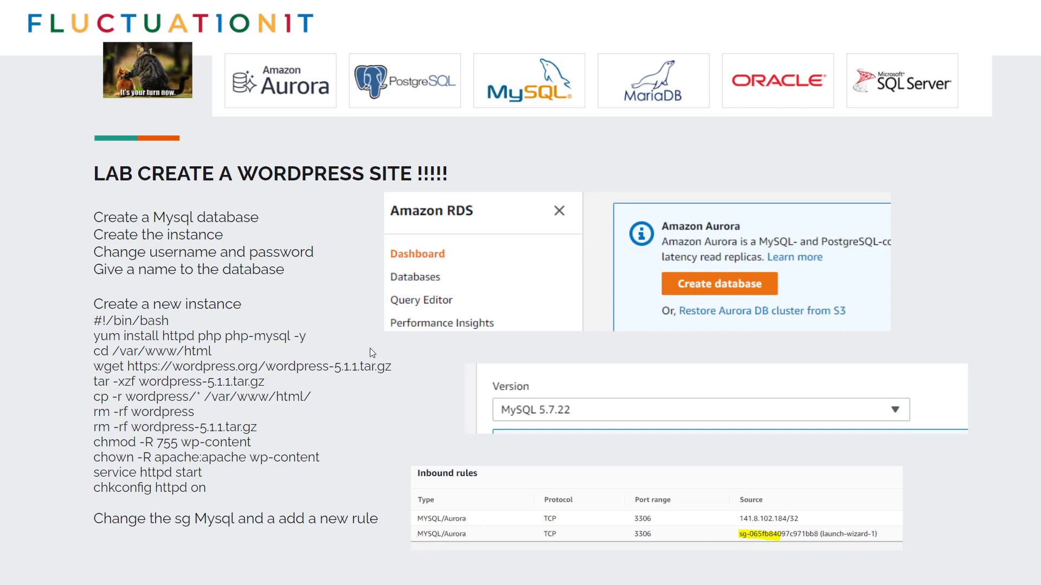
Step through the lab slides back to the WordPress lab slide and leave full-screen mode
left_click(285, 314)
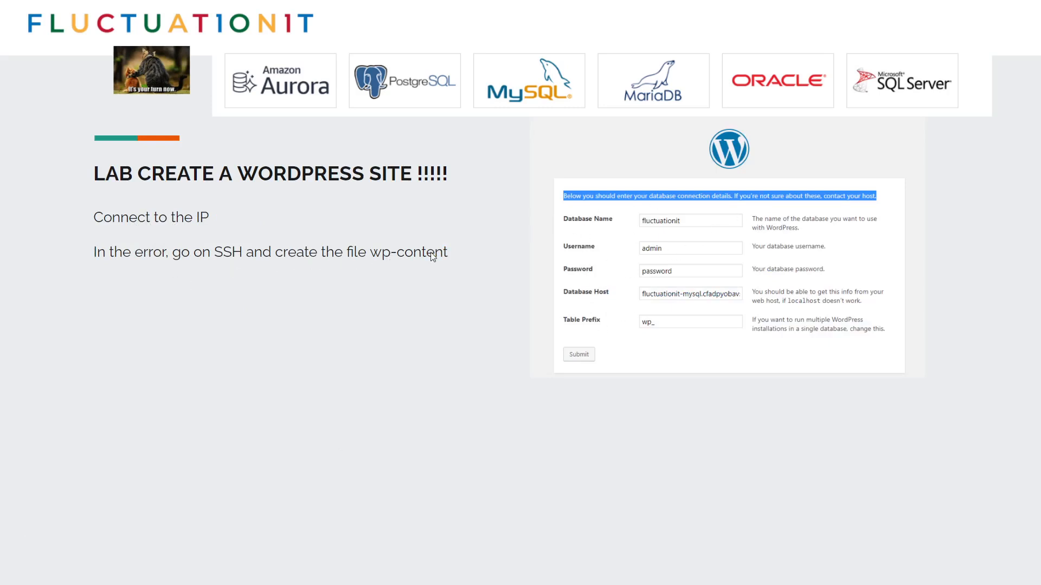
key("Right")
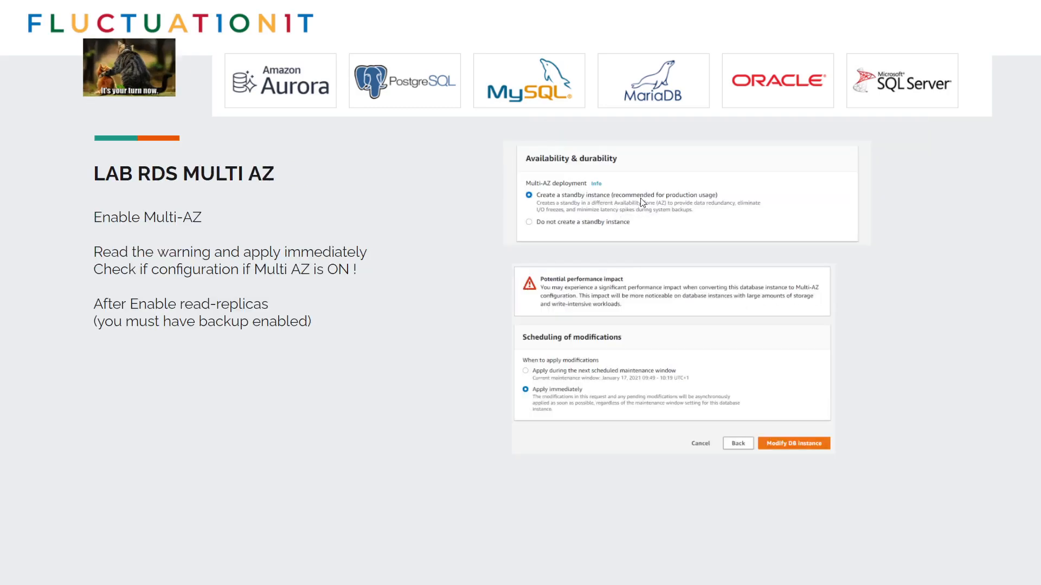
key("Left")
key("Left")
mouse_move(454, 10)
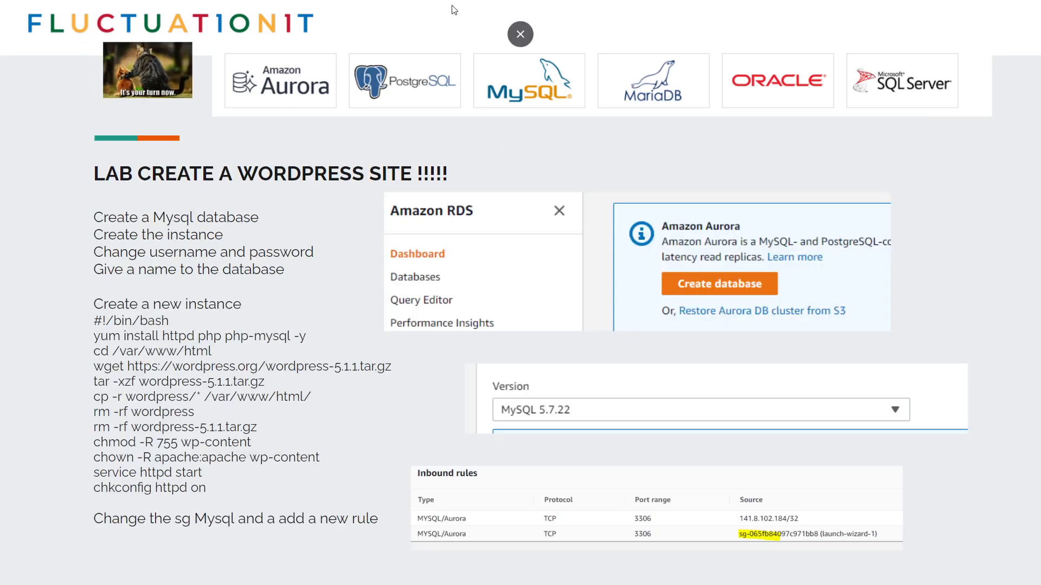
key("Right")
left_click(520, 34)
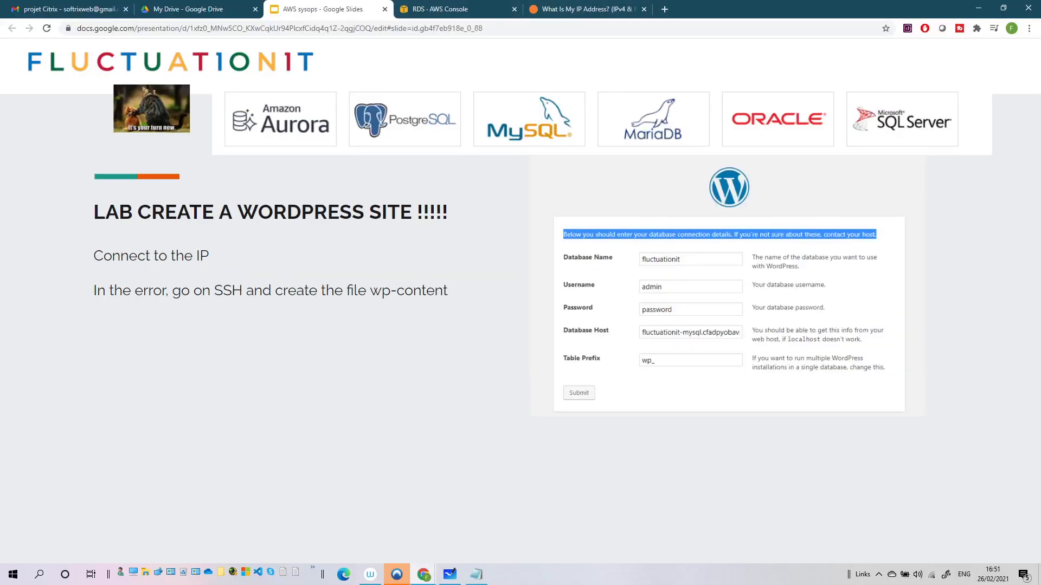
Exit the slideshow, switch to the RDS console Databases list, and start a new database
key("Escape")
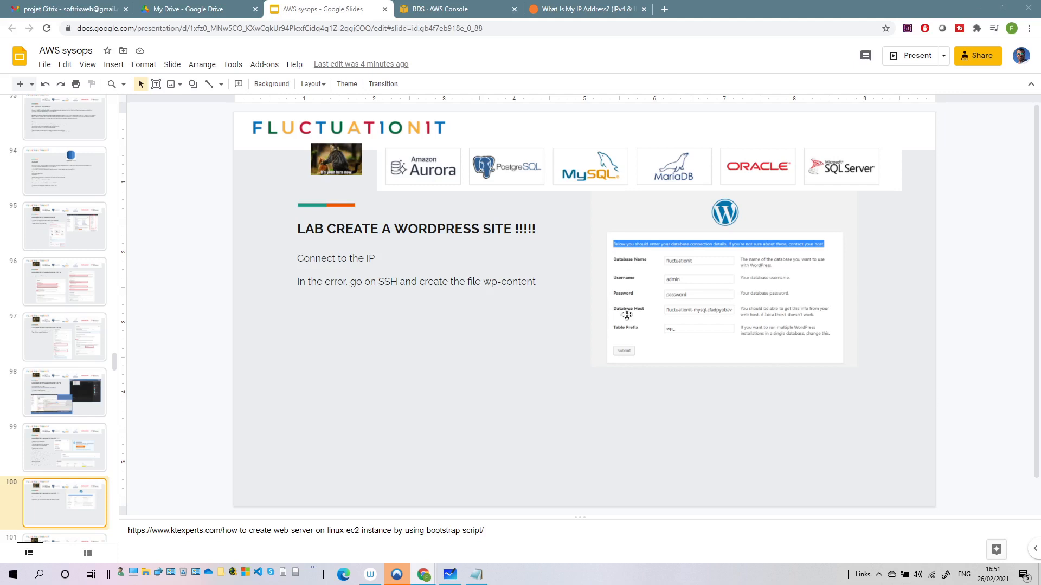
left_click(431, 11)
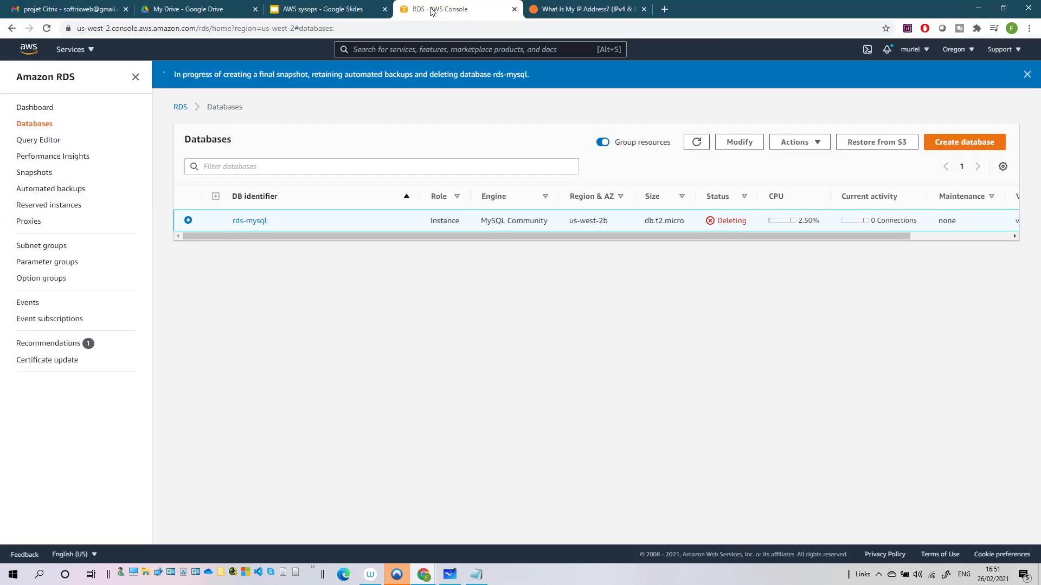
left_click(958, 143)
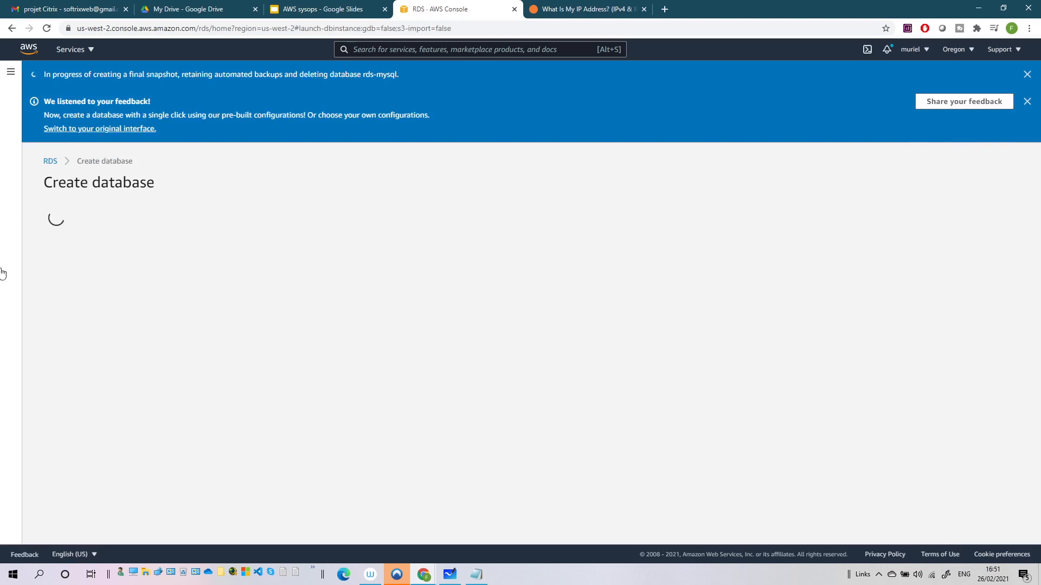
After checking the credentials notes, pick MySQL engine version 5.7.22 with the Free tier template
left_click(477, 575)
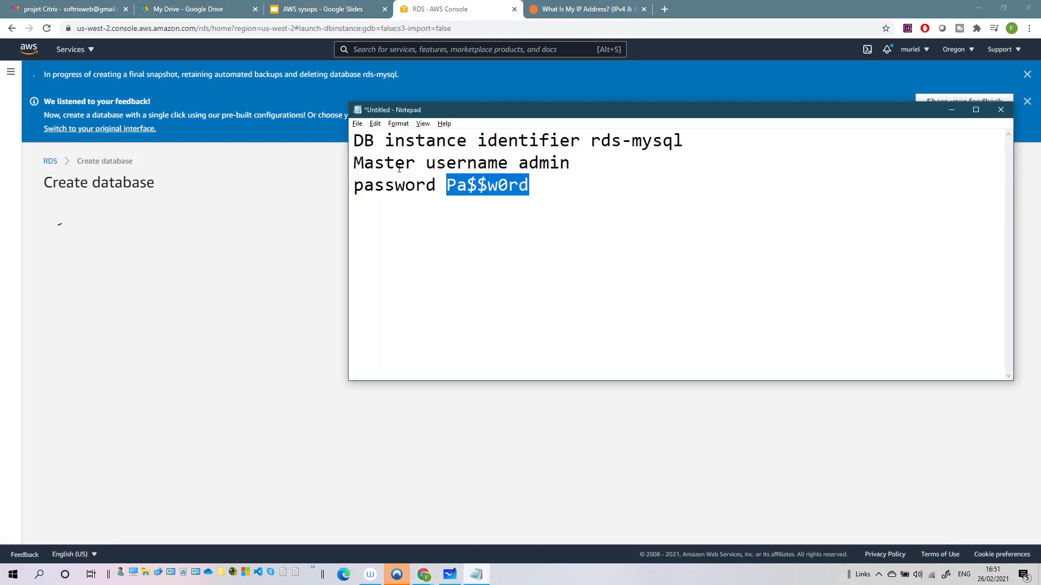
left_click(438, 144)
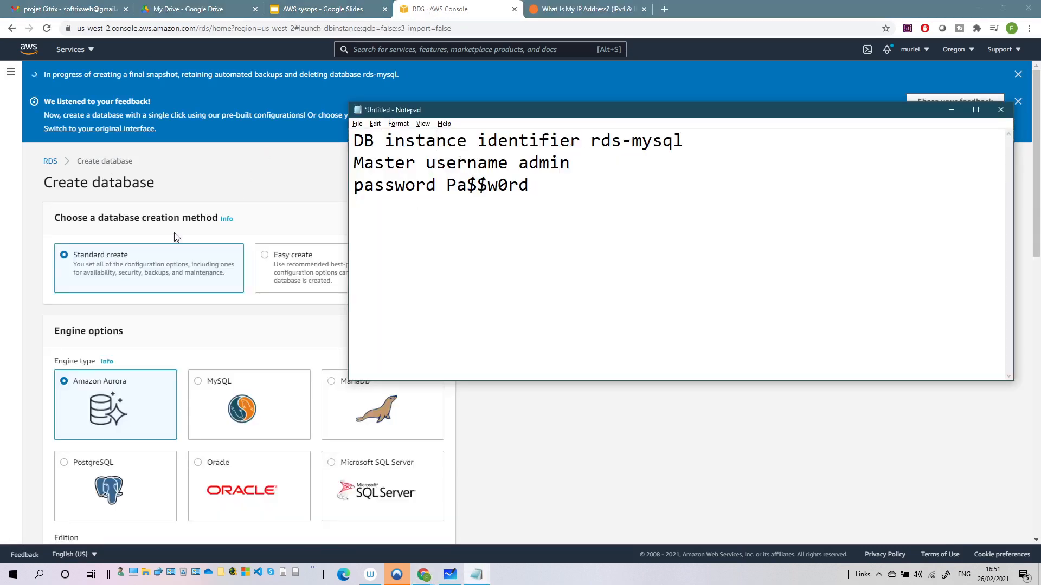
left_click(237, 239)
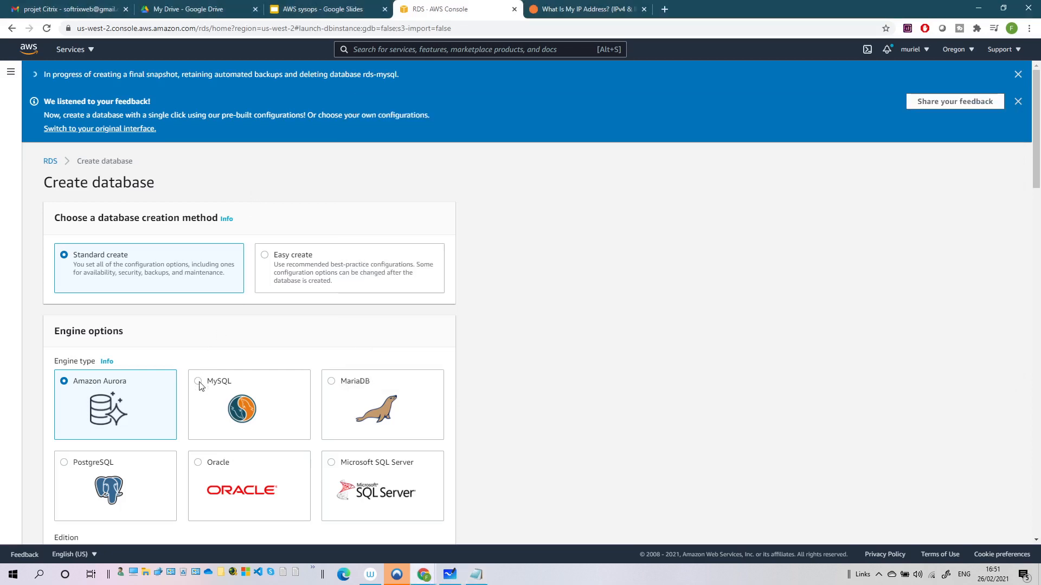
left_click(201, 386)
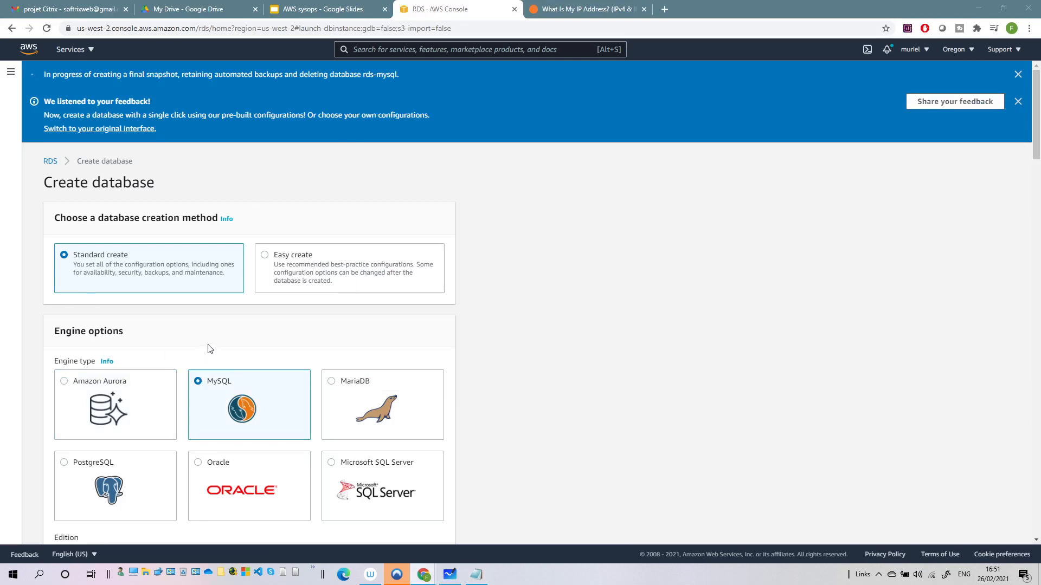
scroll(774, 279, "down", 7)
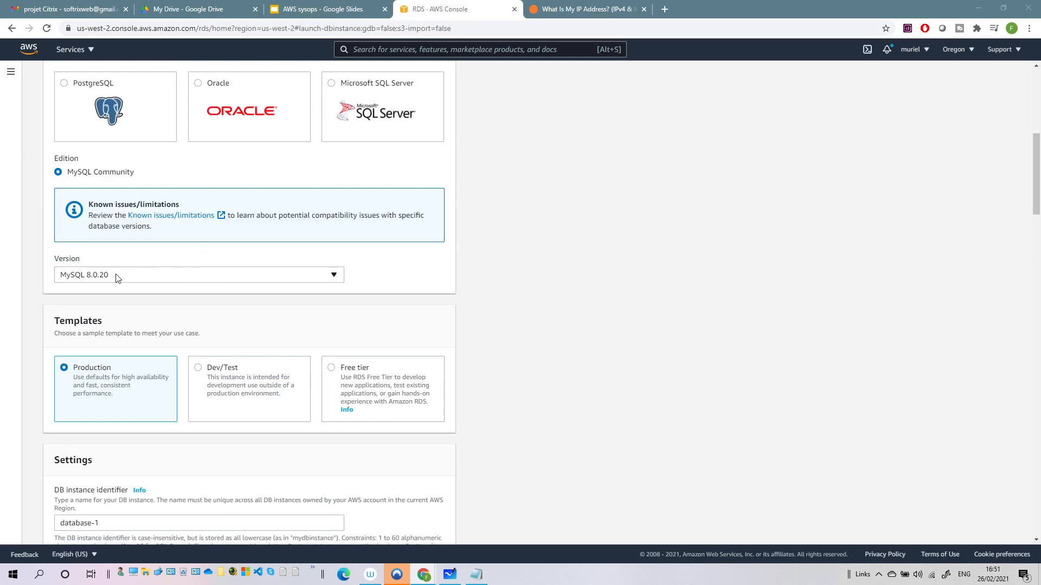
left_click(133, 276)
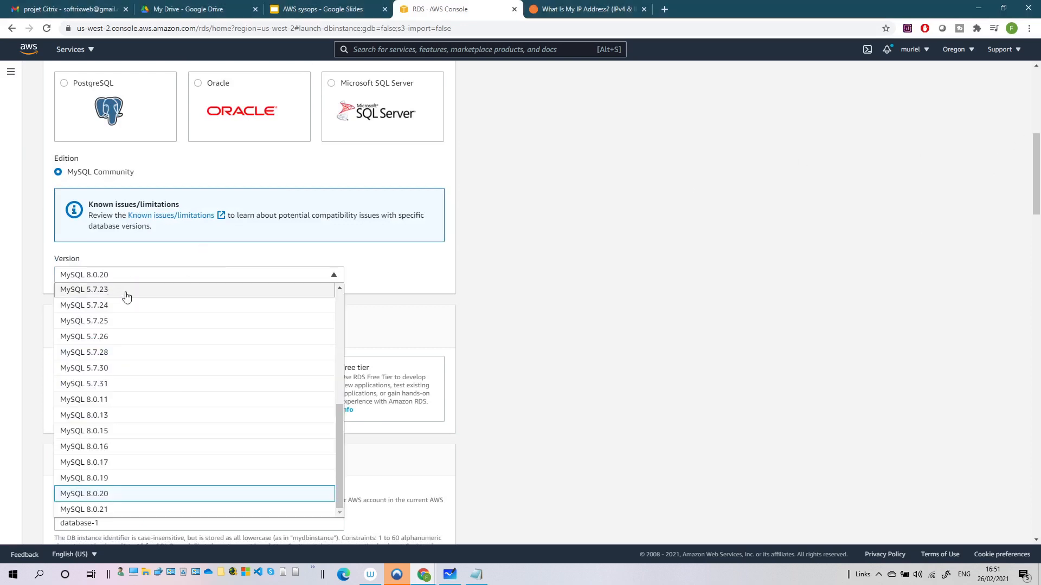
left_click(116, 326)
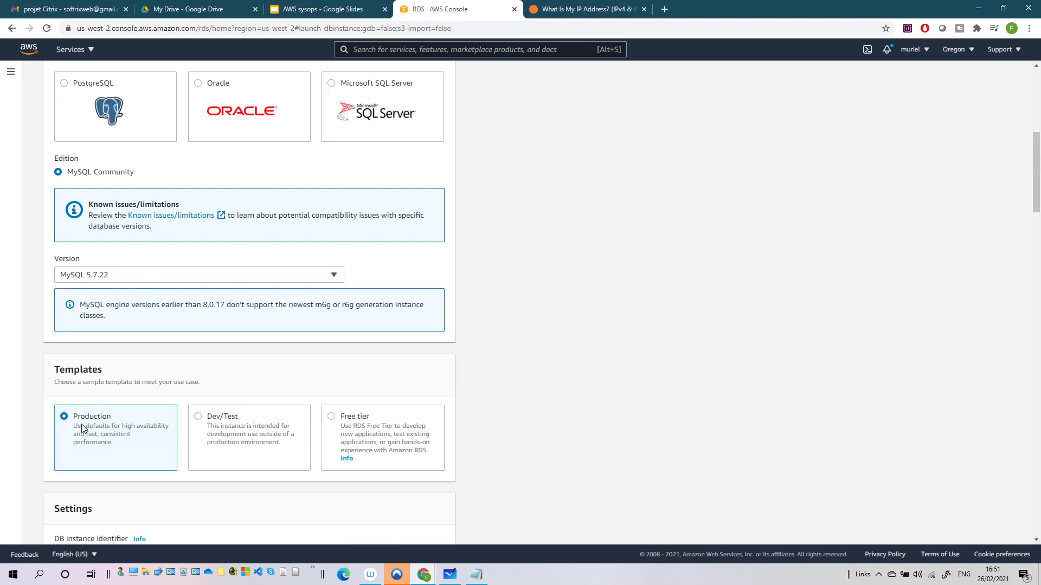
left_click(332, 419)
scroll(306, 409, "down", 2)
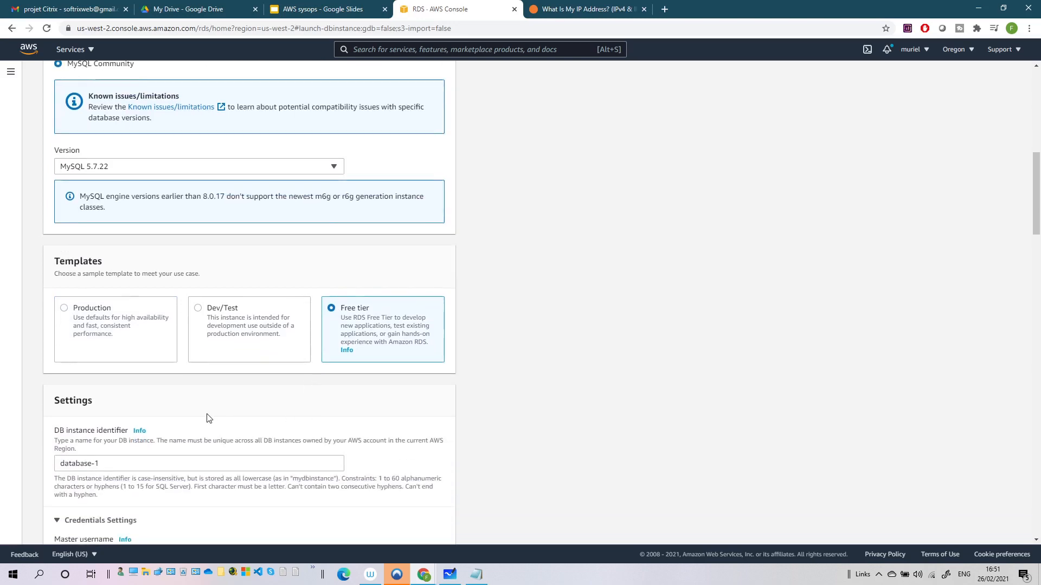
Rename the DB instance identifier to databasewp2021 and update the notes with the new identifier
scroll(244, 428, "down", 2)
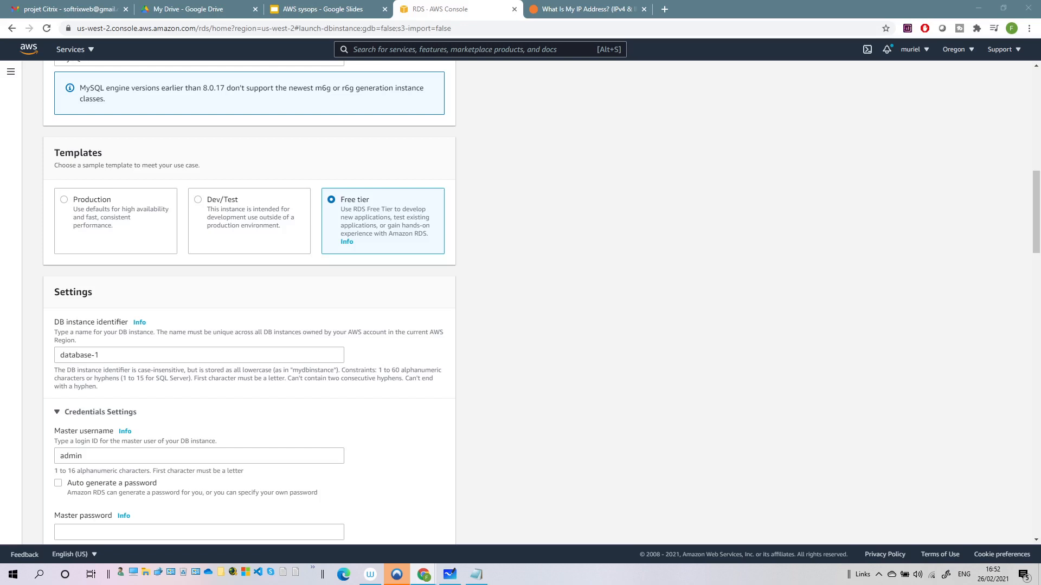
left_click_drag(121, 357, 17, 362)
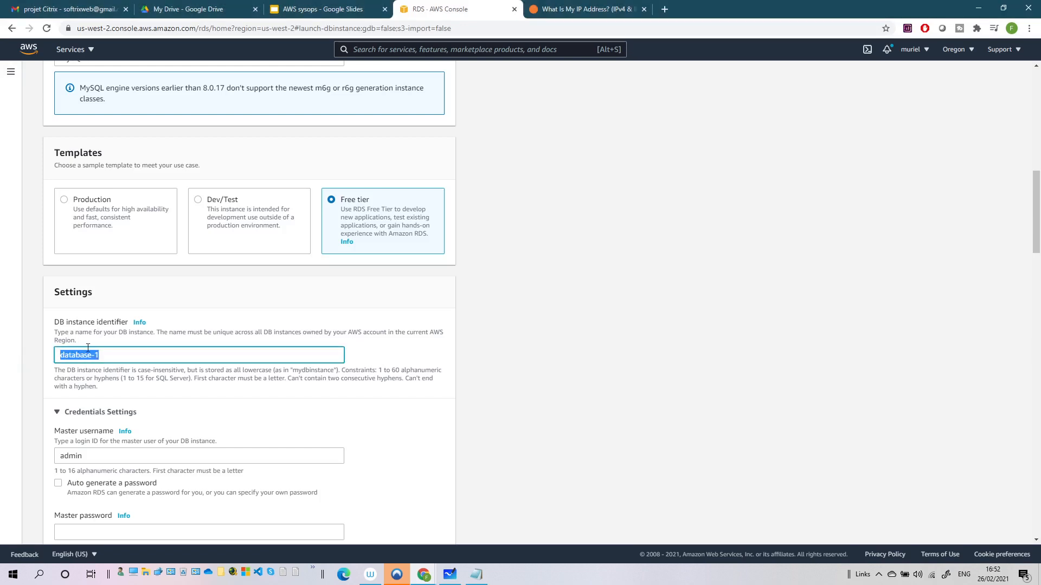
type("databasewp2021")
left_click_drag(166, 350, 5, 355)
key("ctrl+c")
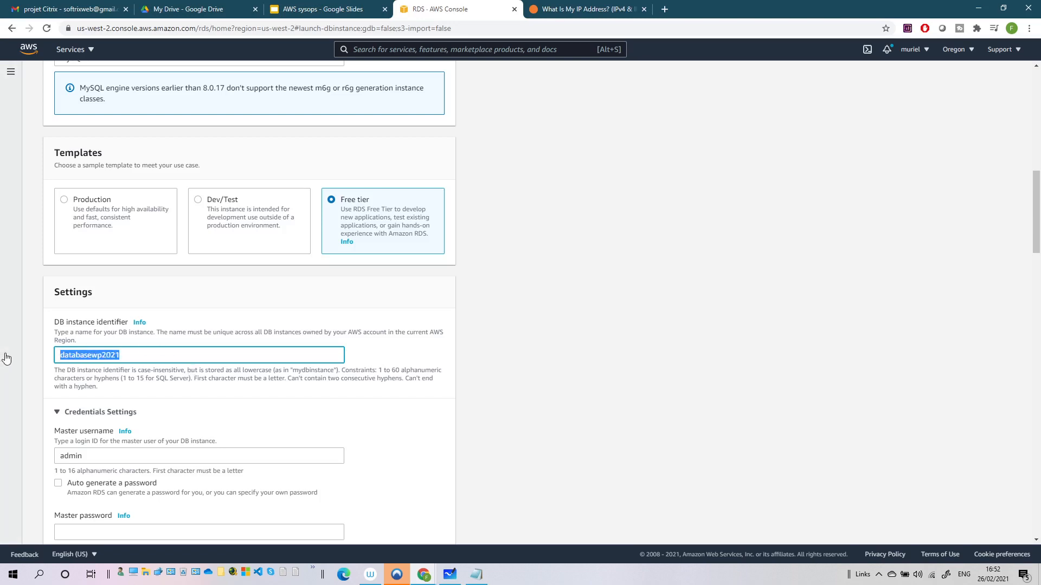
left_click(476, 575)
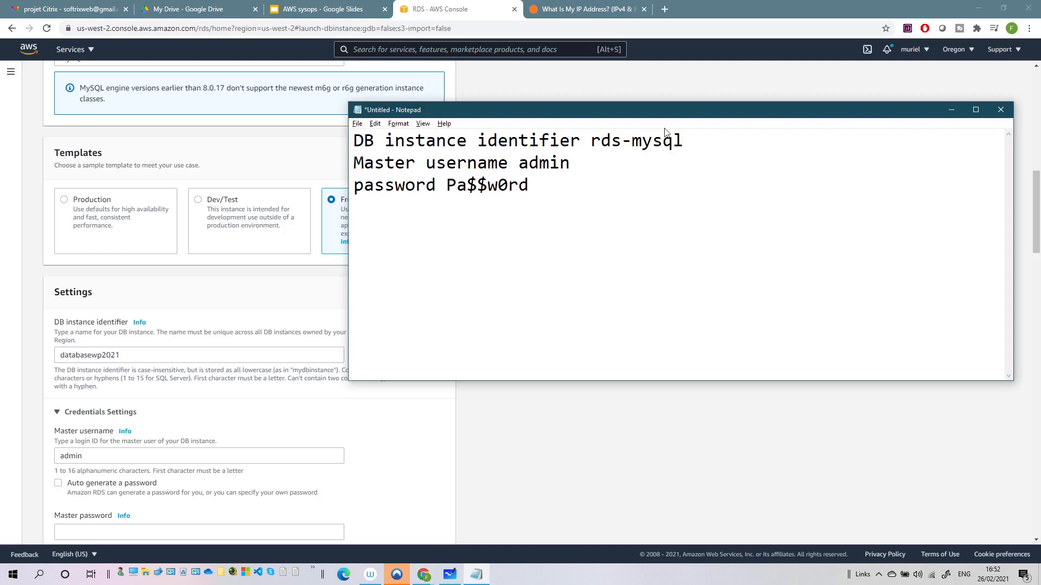
left_click_drag(684, 141, 592, 142)
key("ctrl+v")
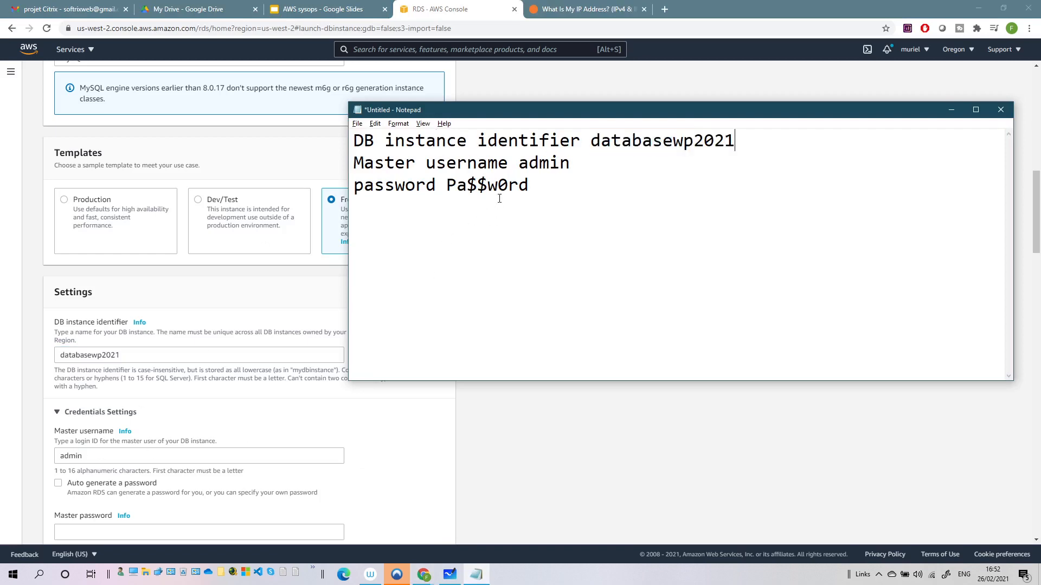
Paste the noted password into Master password and Confirm password, keeping master username admin
left_click_drag(447, 187, 526, 188)
key("ctrl+c")
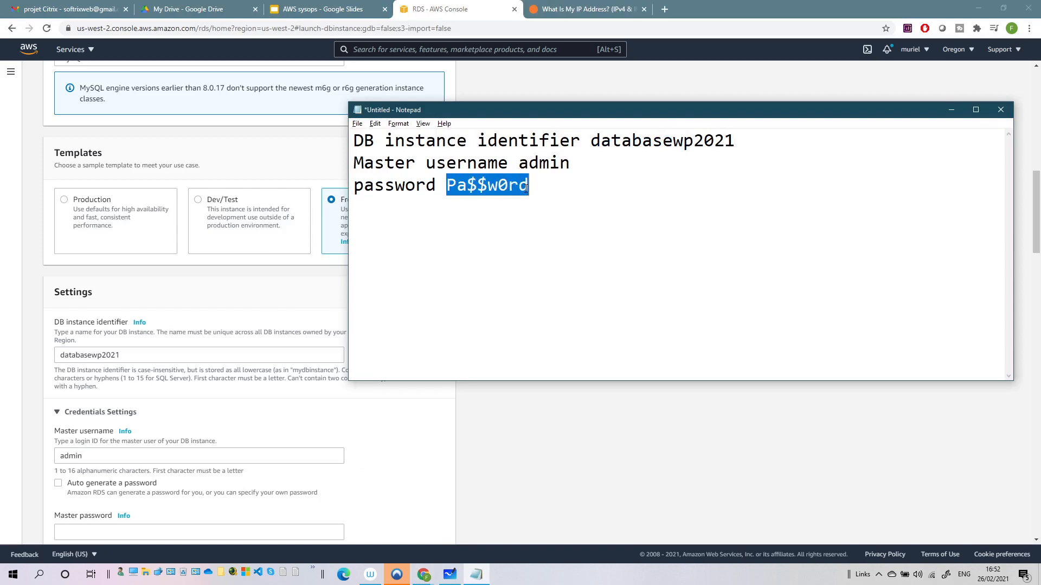
scroll(60, 477, "down", 3)
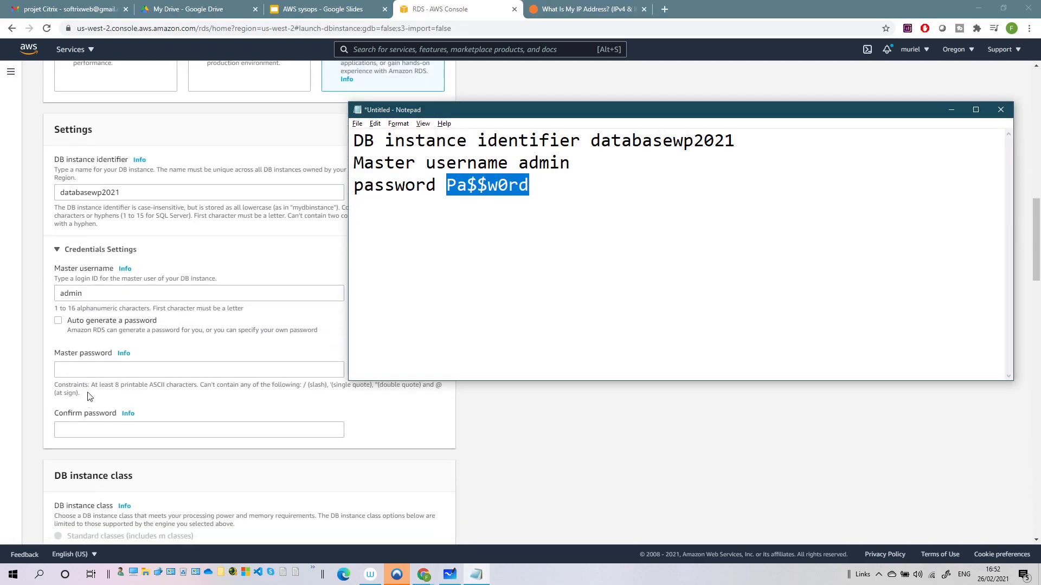
left_click(86, 368)
key("ctrl+v")
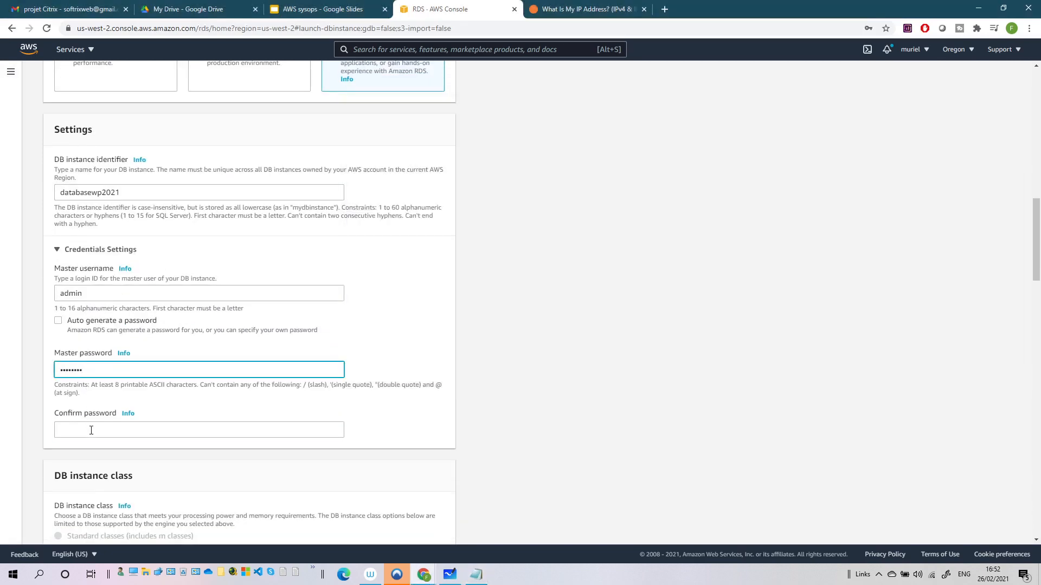
left_click(90, 428)
key("ctrl+v")
left_click(159, 292)
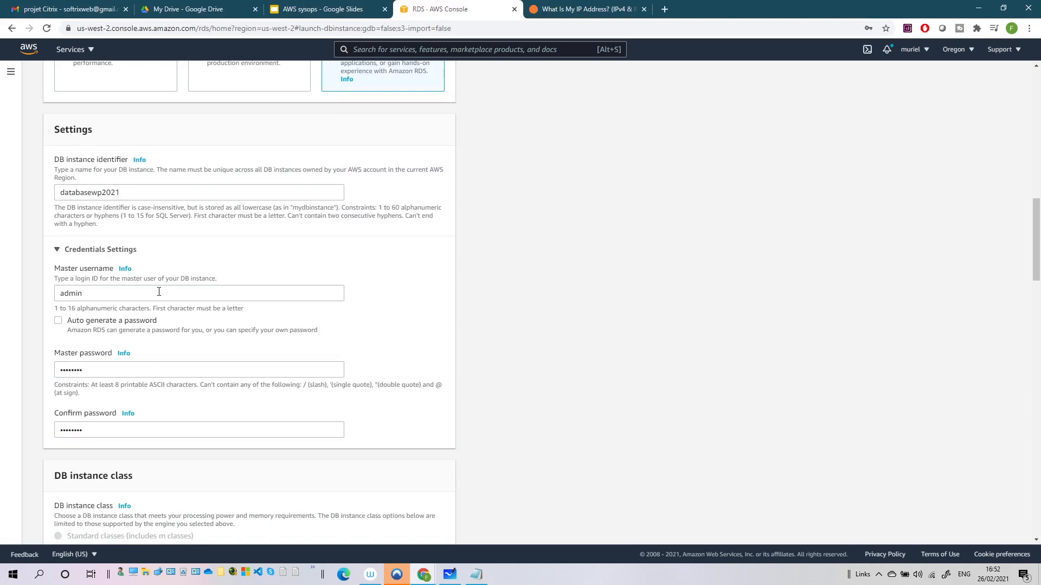
left_click(159, 292)
key("ctrl+v")
key("BackSpace")
key("BackSpace")
key("BackSpace")
key("BackSpace")
key("BackSpace")
key("BackSpace")
key("BackSpace")
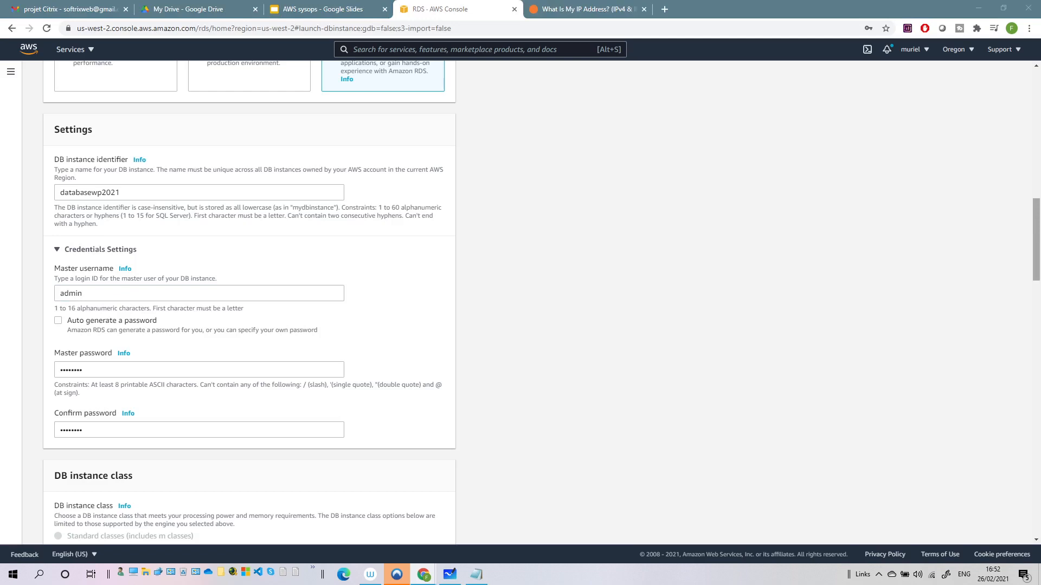
Turn off storage autoscaling for the database
scroll(137, 367, "down", 3)
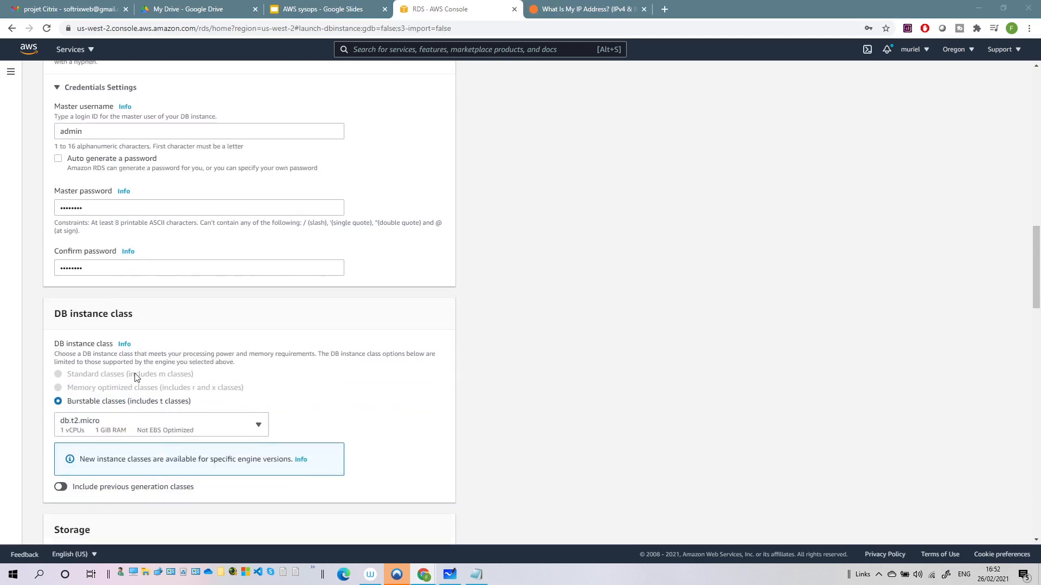
scroll(179, 420, "down", 3)
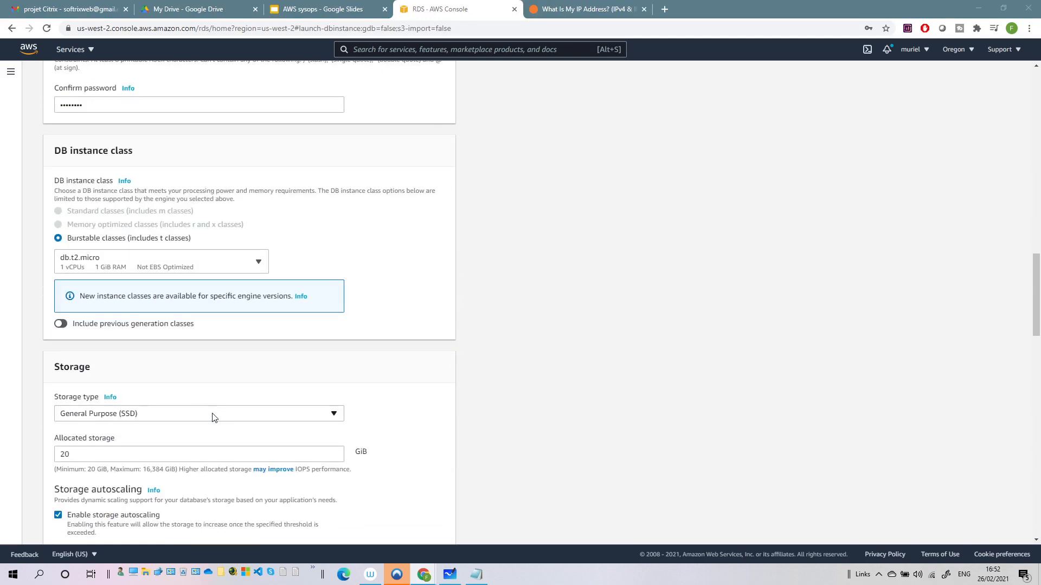
scroll(163, 420, "down", 2)
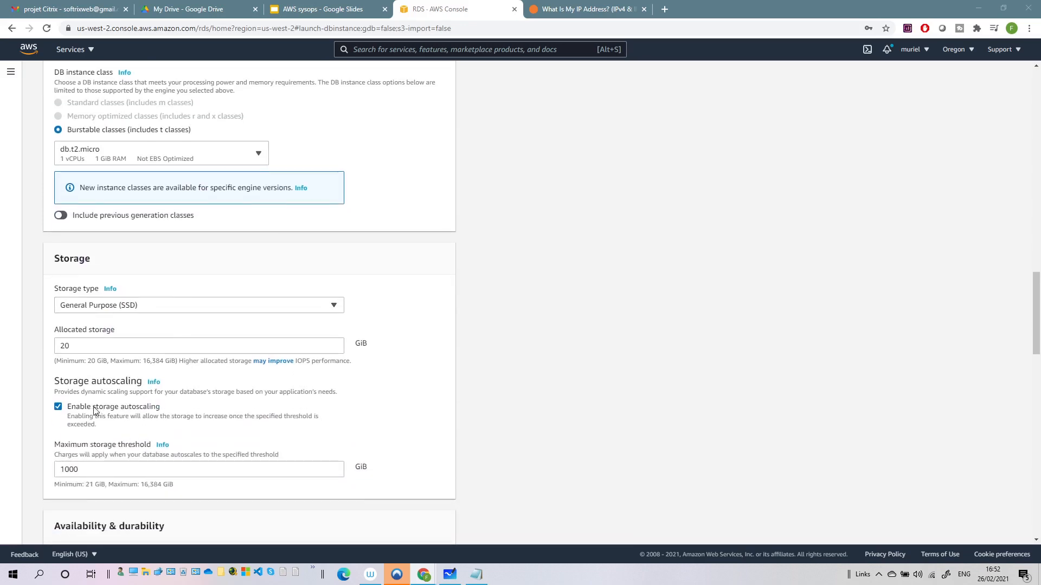
left_click(58, 407)
Keep Public access at No and choose Create new for the VPC security group
scroll(163, 431, "down", 3)
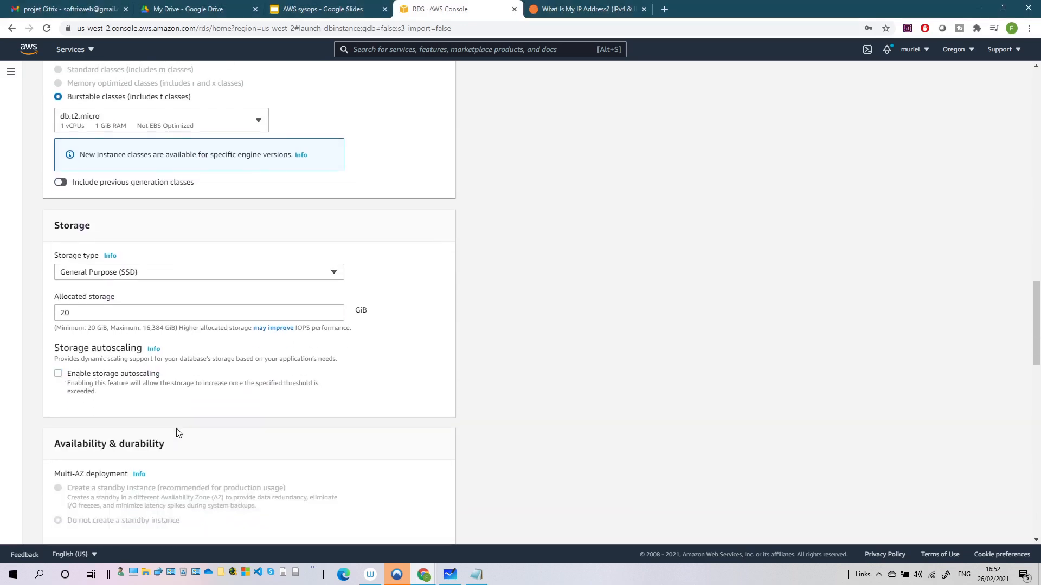
scroll(106, 357, "down", 3)
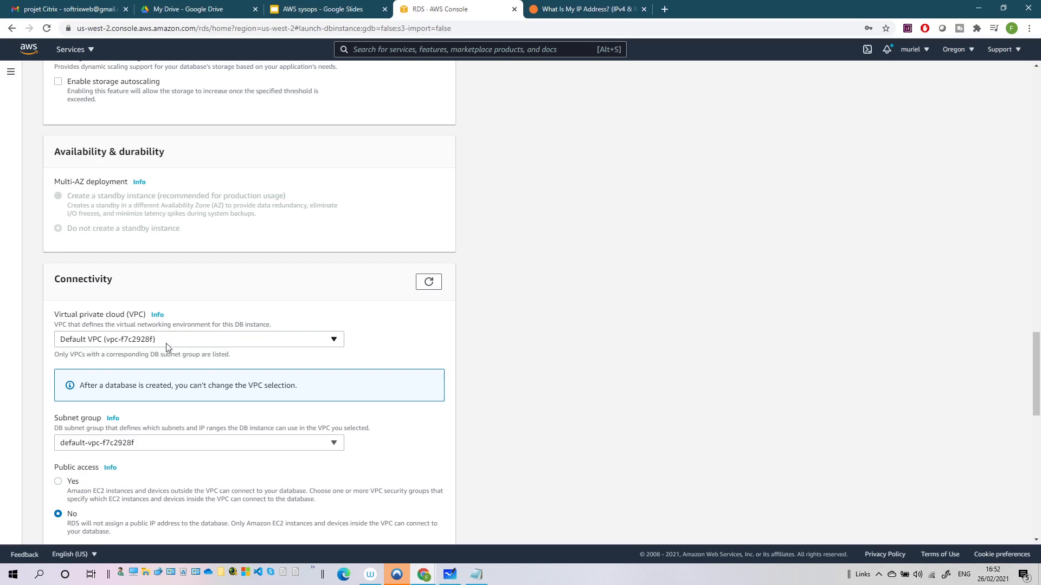
scroll(206, 343, "down", 2)
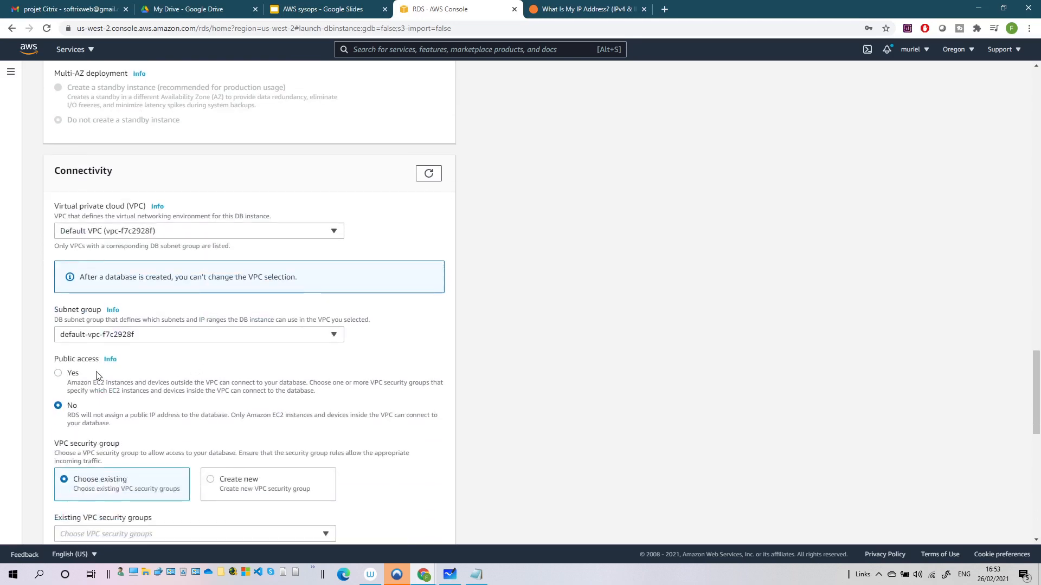
left_click(60, 374)
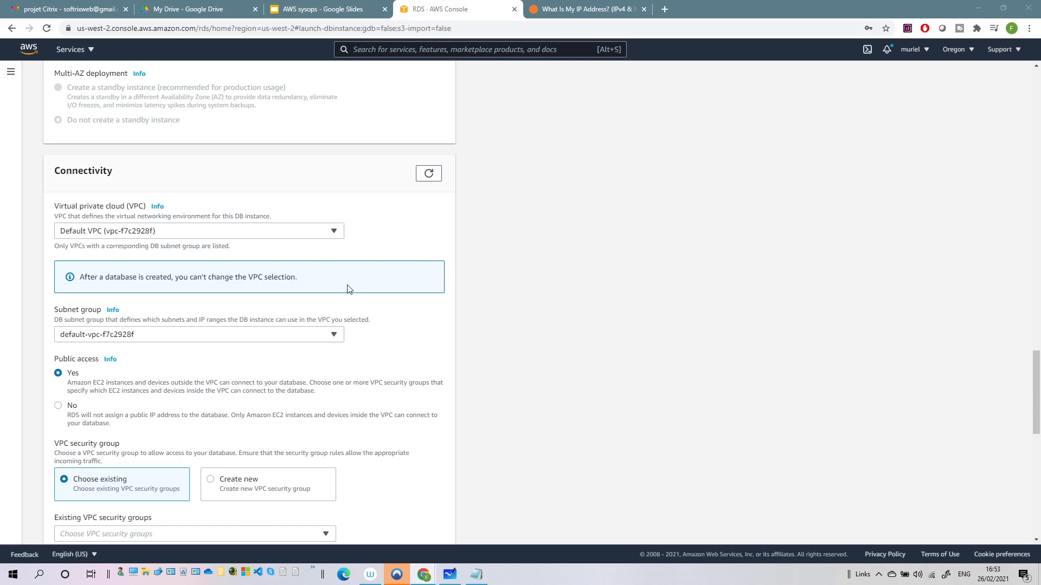
left_click(58, 406)
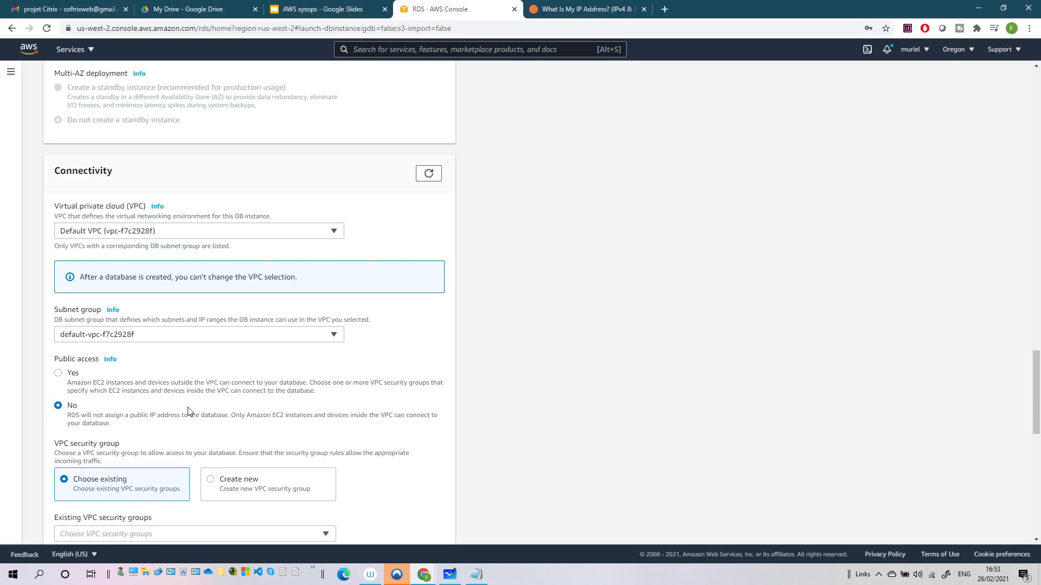
scroll(186, 409, "down", 2)
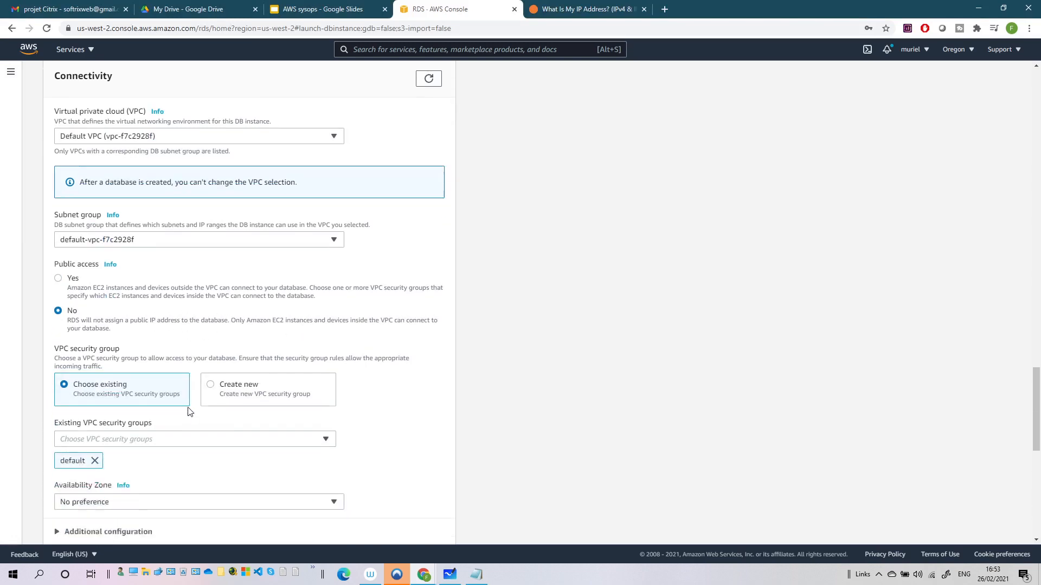
left_click(212, 376)
left_click(160, 426)
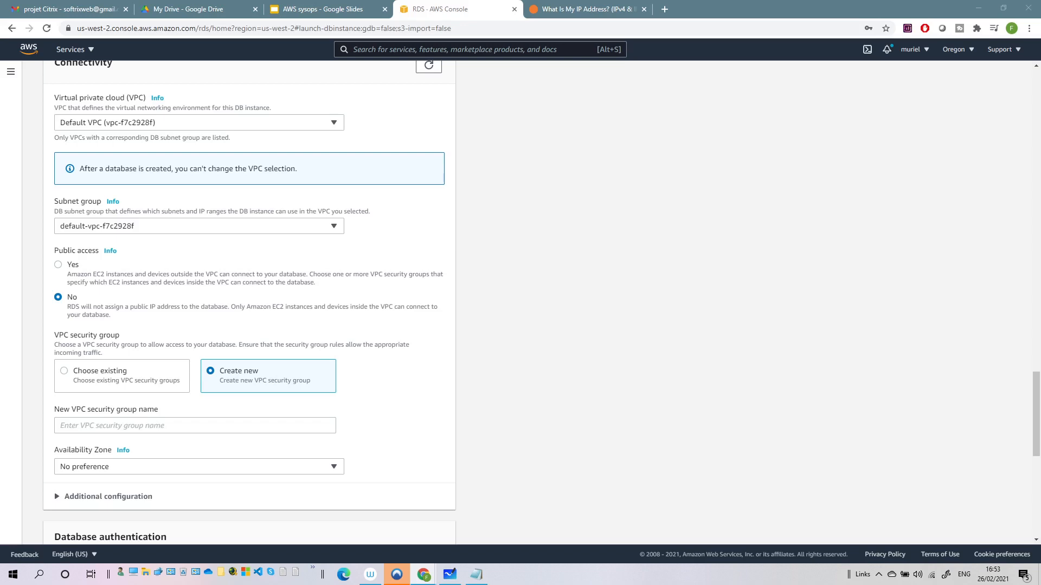
Enter sgrdswp as the security group name and voiture as the initial database name
left_click(177, 427)
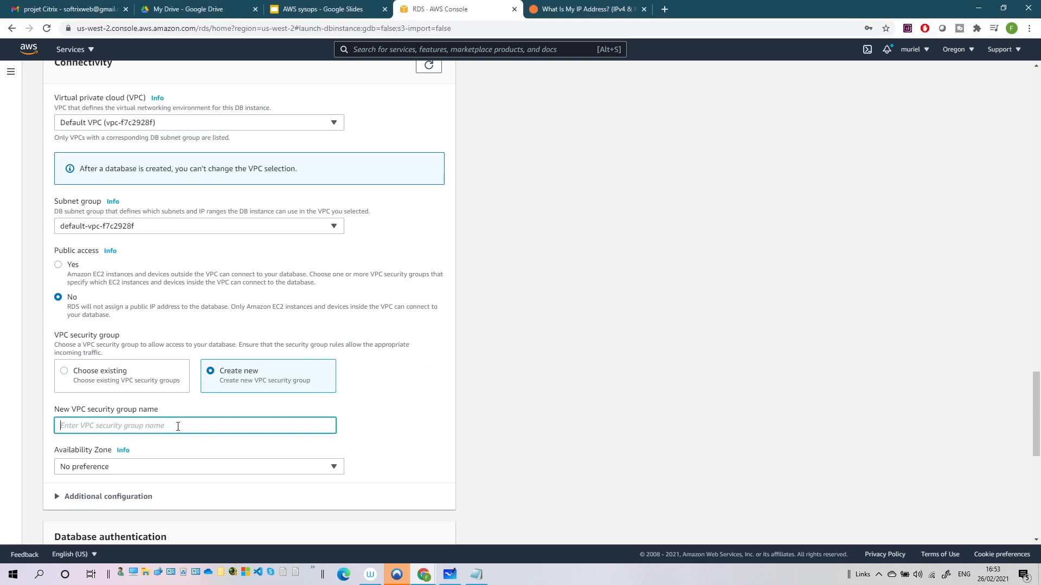
type("sgrdswp")
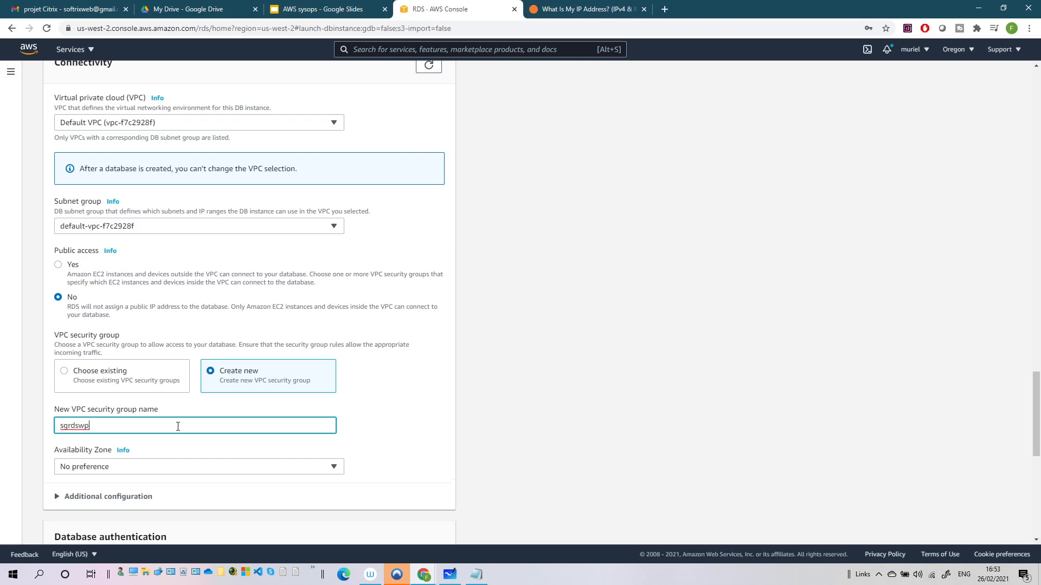
scroll(176, 428, "down", 2)
scroll(97, 346, "down", 2)
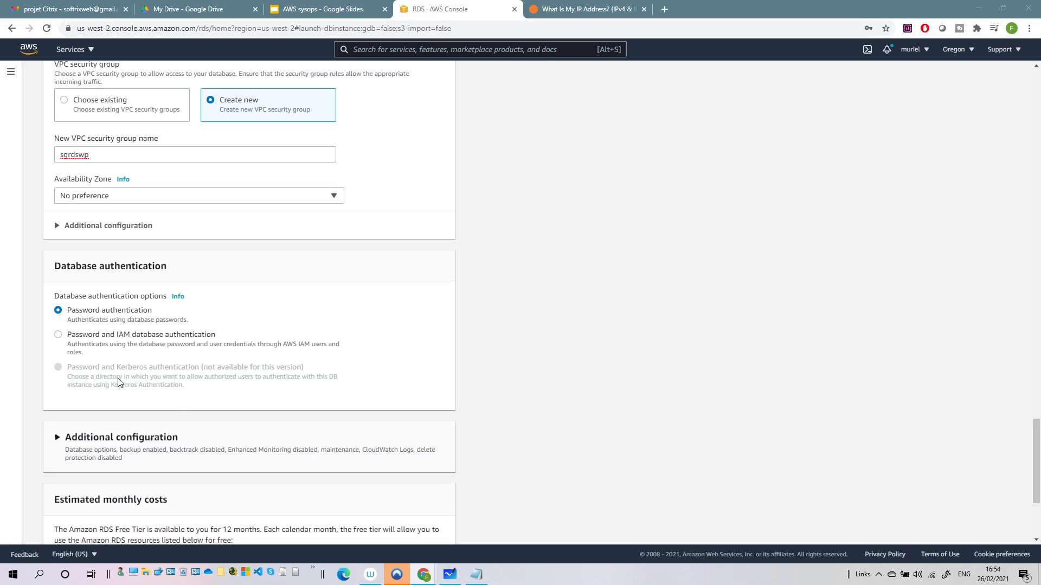
scroll(116, 379, "down", 2)
left_click(123, 330)
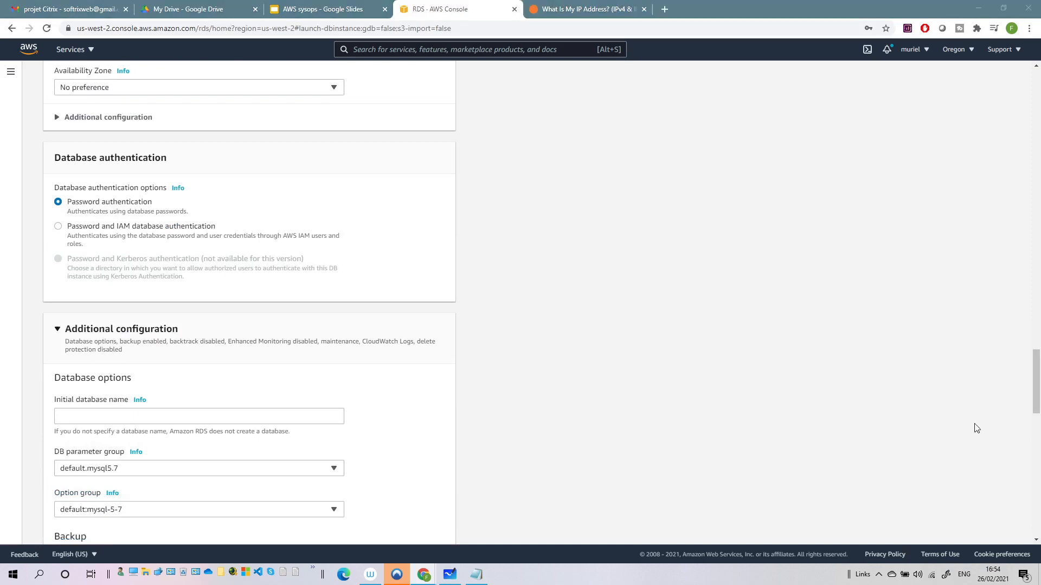
left_click(140, 414)
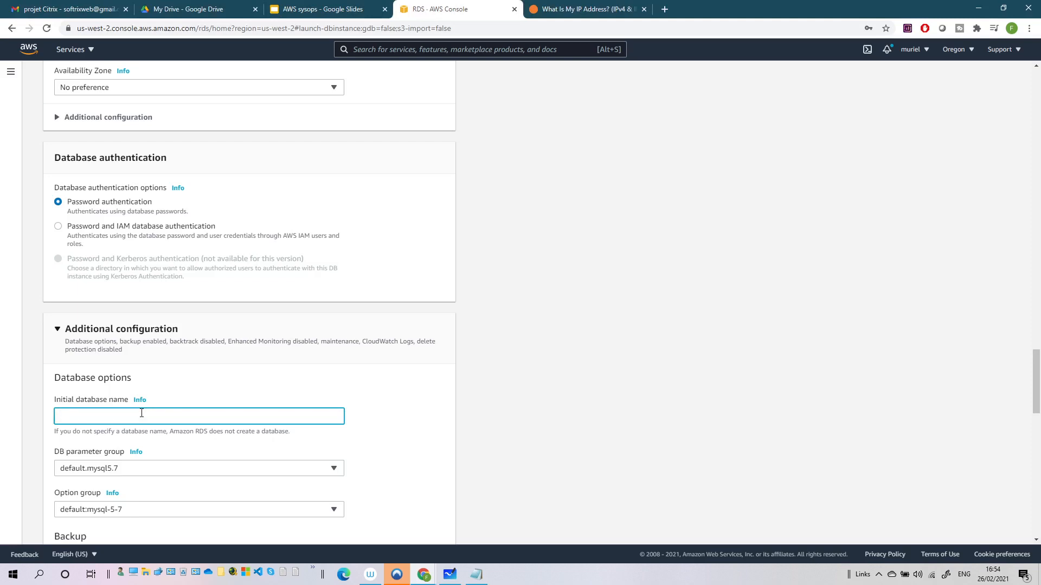
type("voiture")
scroll(141, 413, "down", 1)
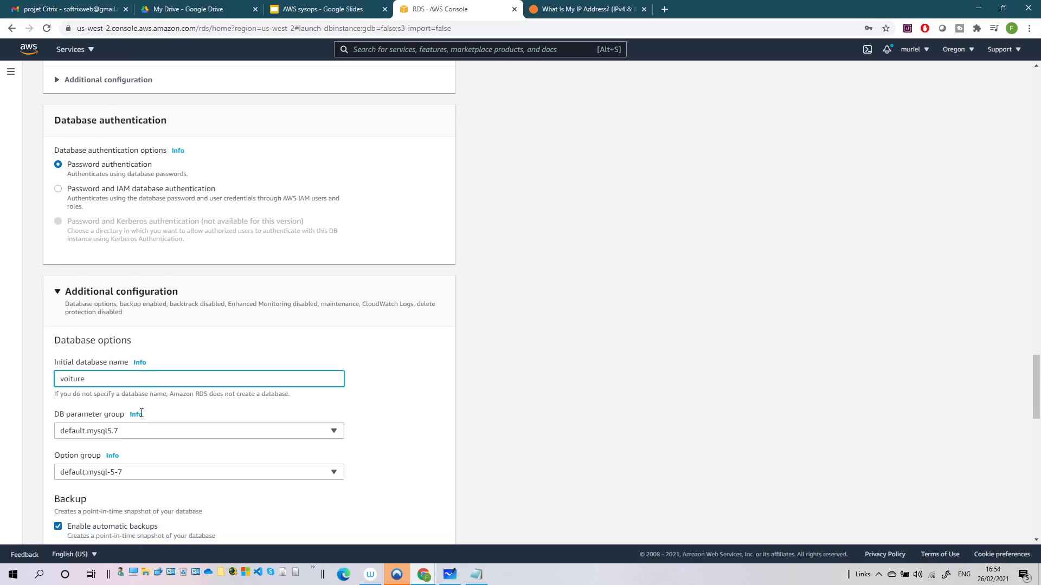
Add the line 'database name voiture' to the credentials notes
left_click(476, 576)
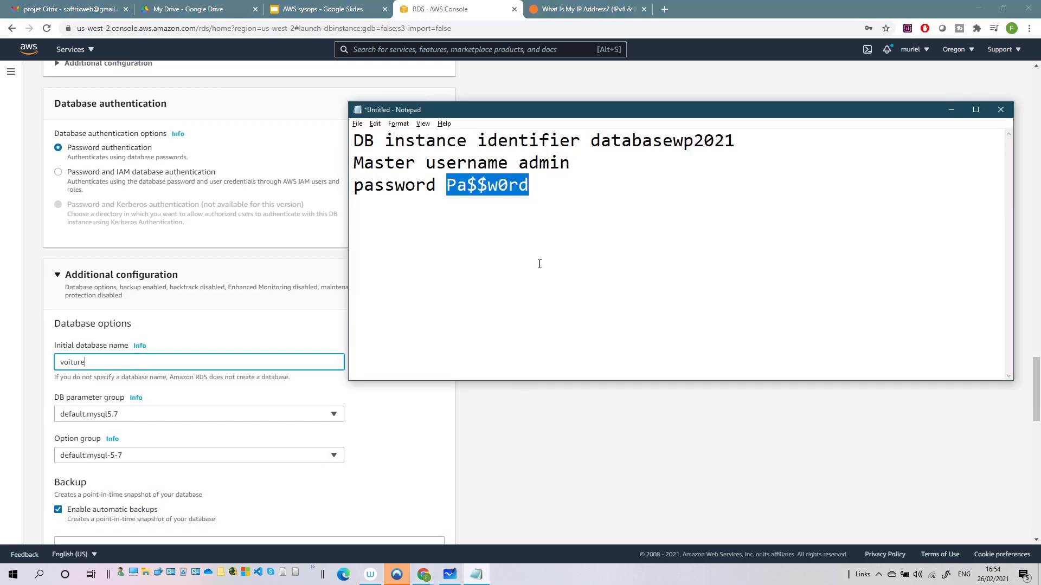
left_click(539, 262)
key("Return")
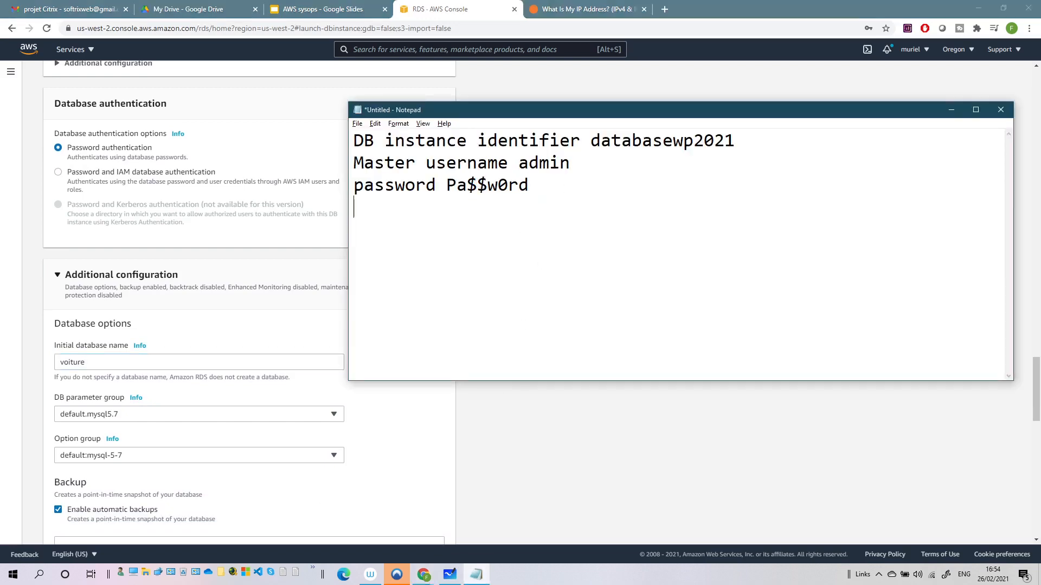
type("database name ")
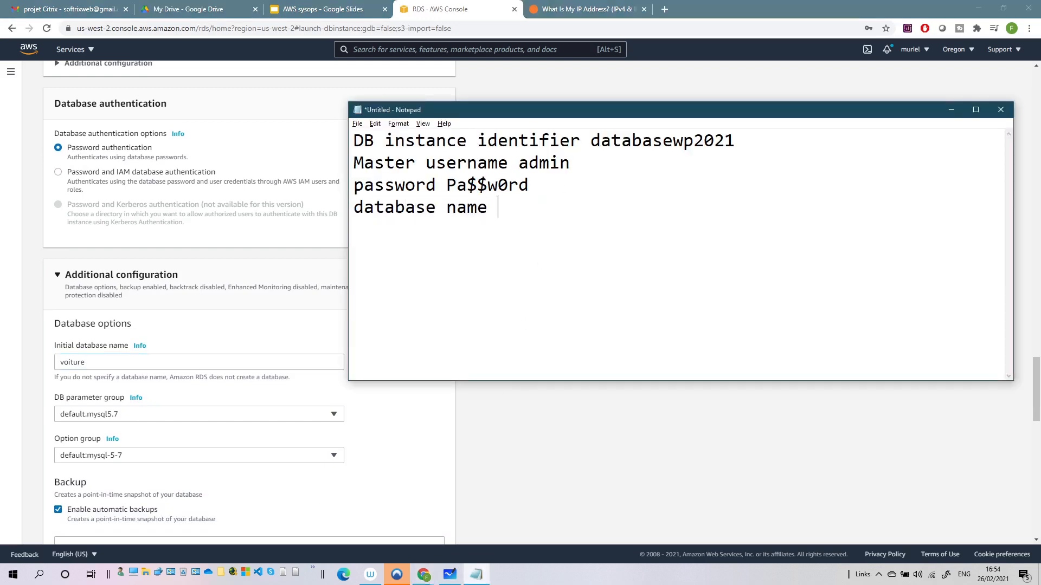
type("voiture")
key("Return")
scroll(140, 396, "down", 4)
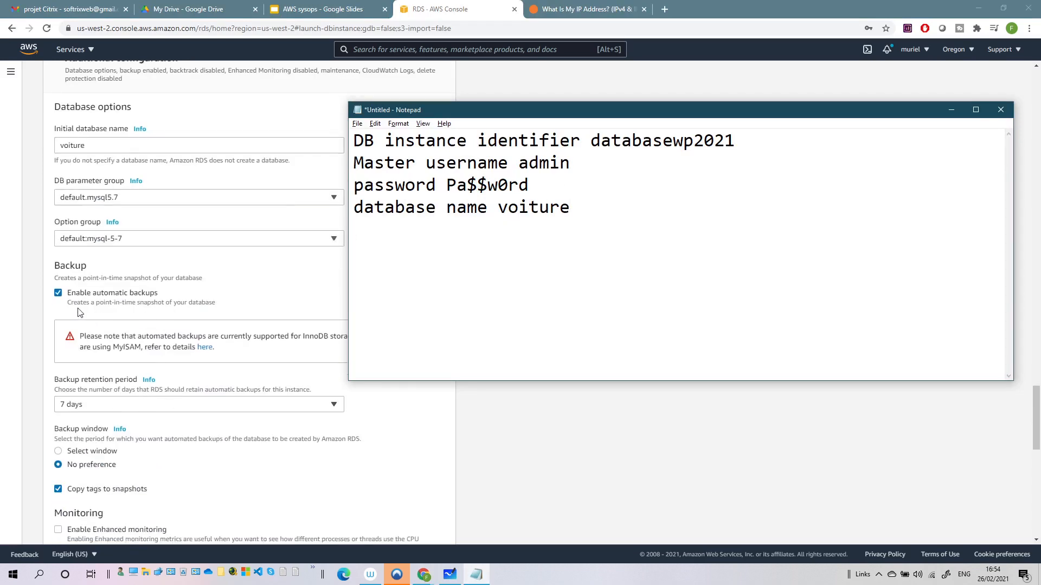
Set backup retention to 1 day and leave enhanced monitoring unchecked
left_click(134, 410)
left_click(134, 407)
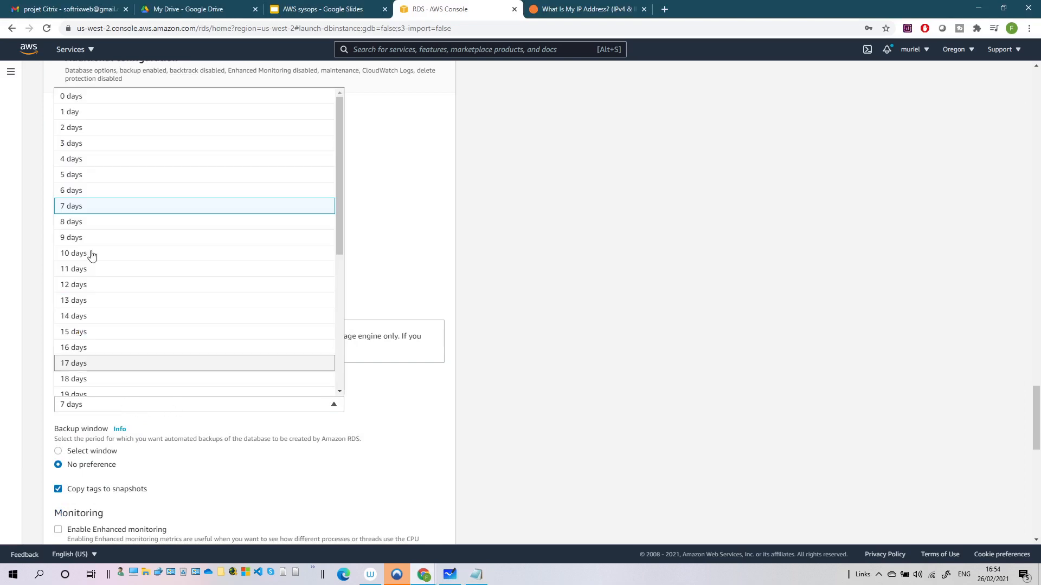
left_click(71, 111)
scroll(237, 473, "down", 4)
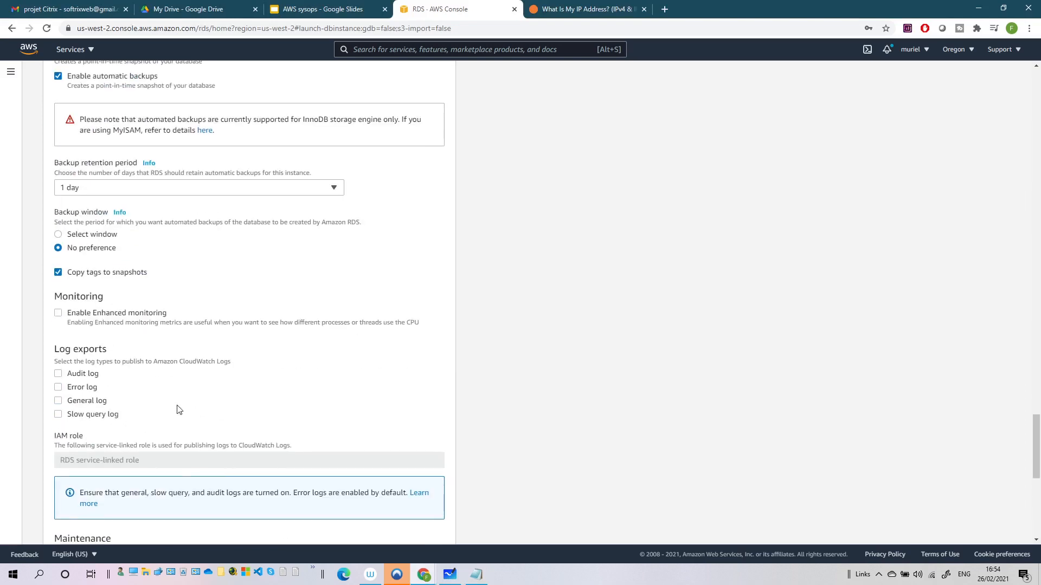
left_click(59, 315)
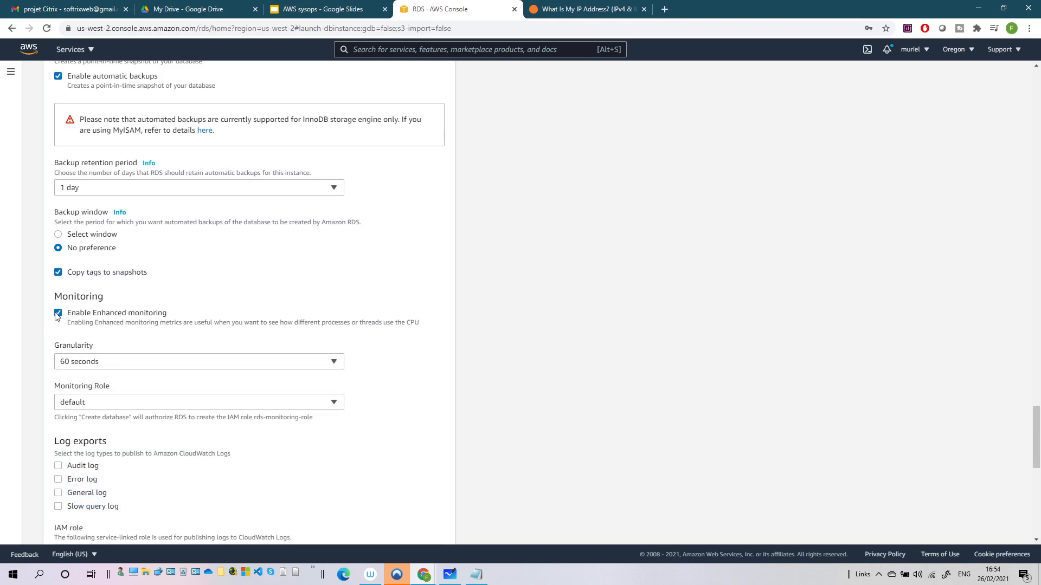
left_click(58, 316)
scroll(276, 329, "down", 4)
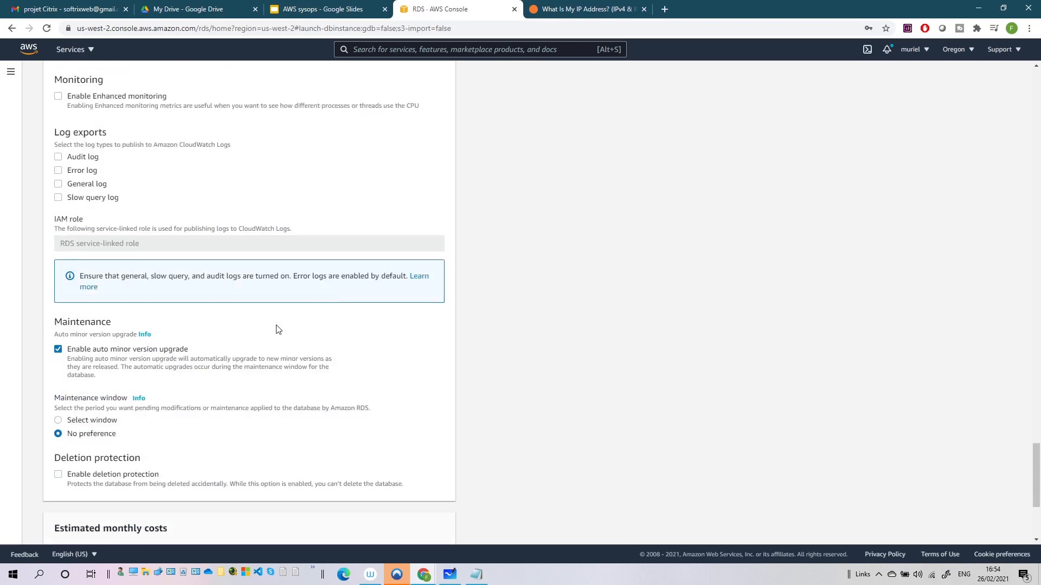
scroll(198, 379, "down", 4)
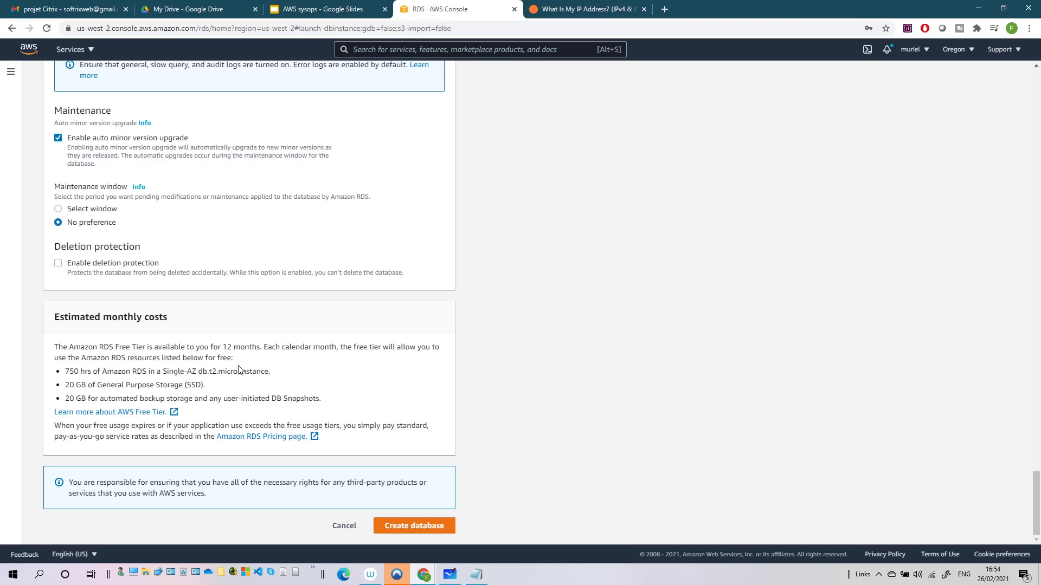
Submit the form so databasewp2021 is created, then go to the console search bar
left_click(435, 530)
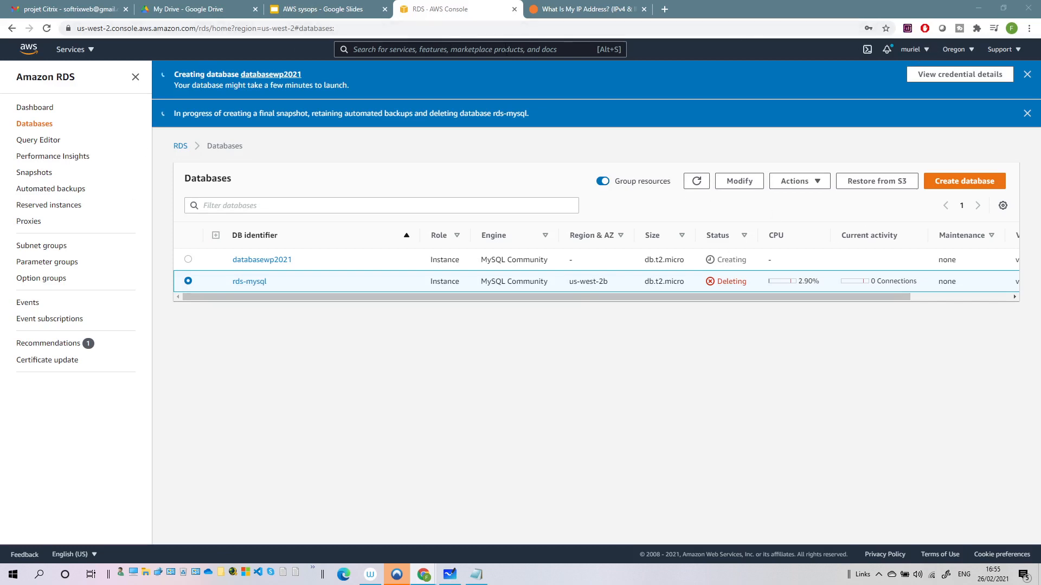
left_click(507, 50)
Search for ec2, open the EC2 Dashboard, and view the Launch instance options
type("ec2")
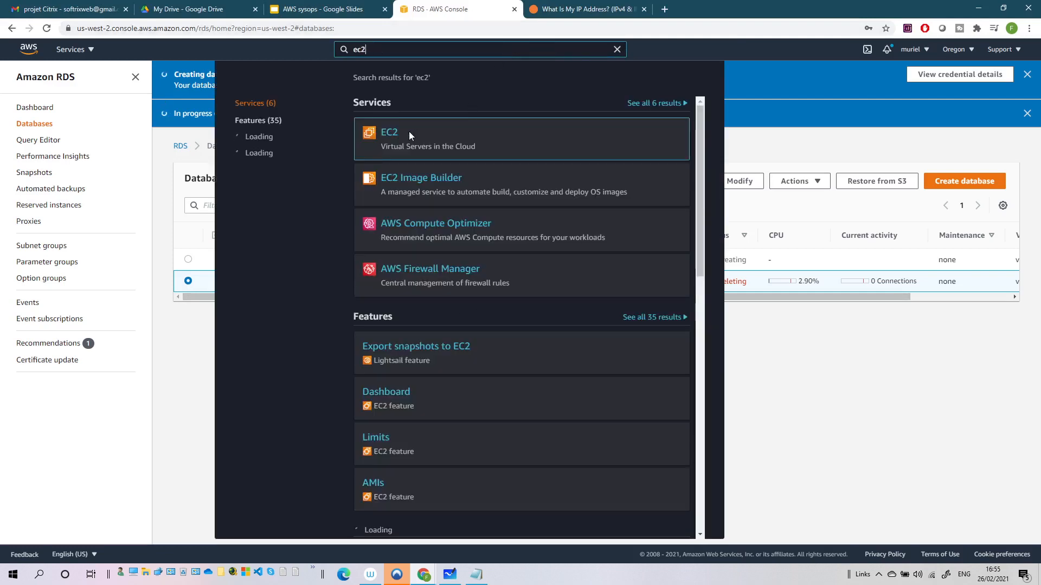
left_click(409, 133)
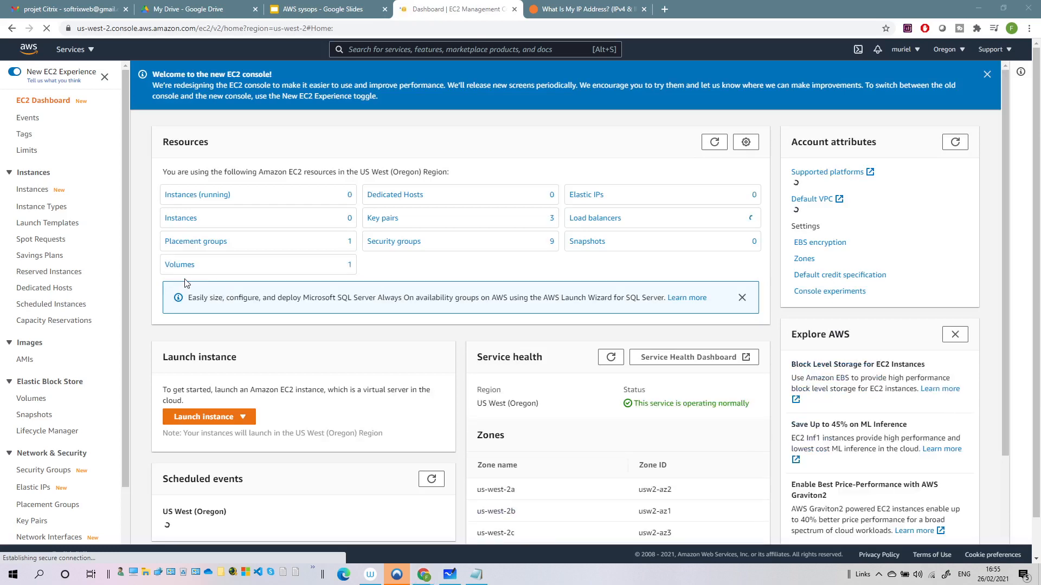
left_click(217, 417)
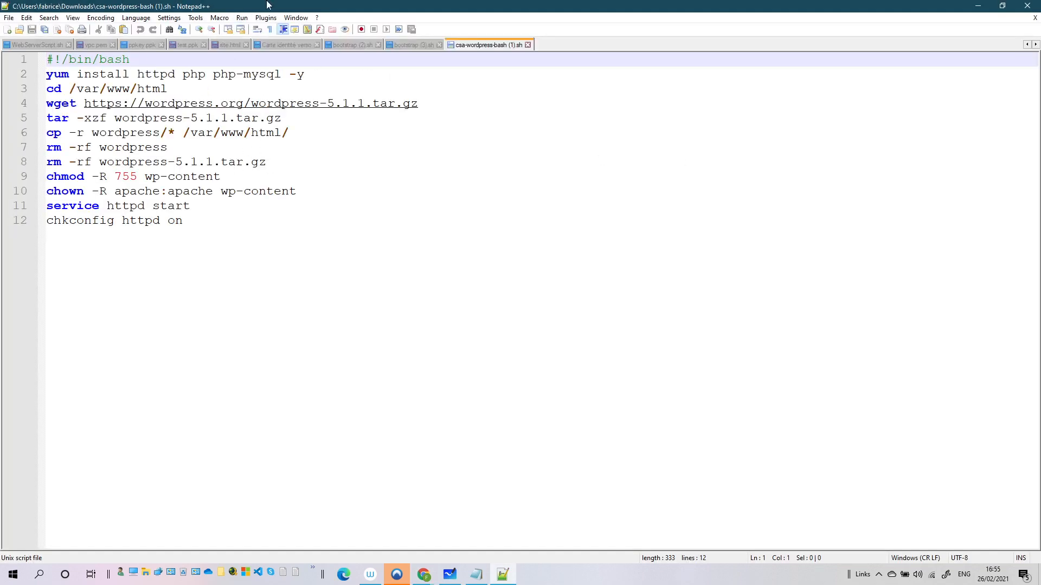
Review the httpd and WordPress install commands in csa-wordpress-bash, then close Notepad++
left_click_drag(282, 8, 579, 67)
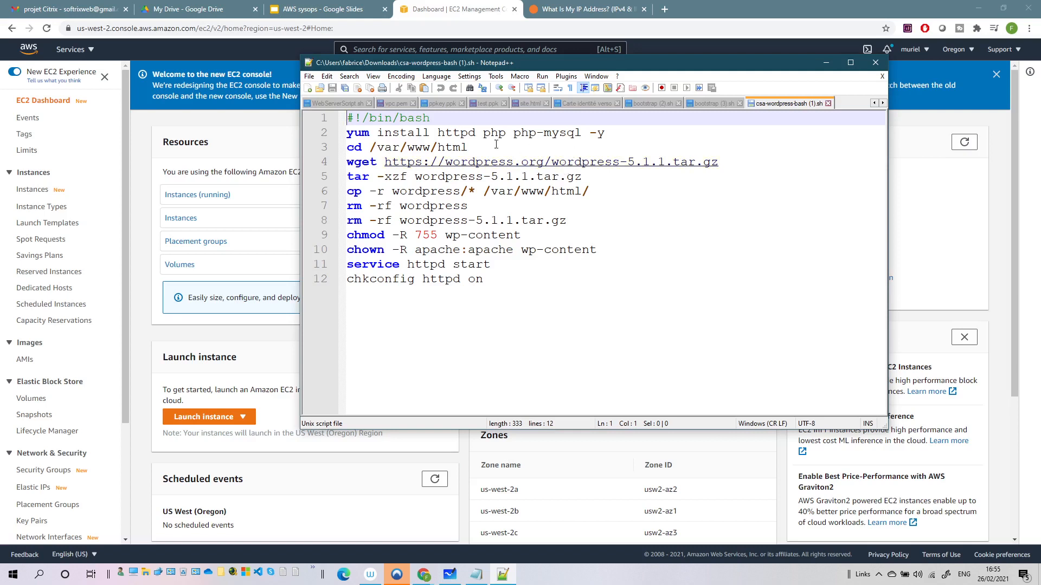
left_click(415, 134)
left_click(411, 147)
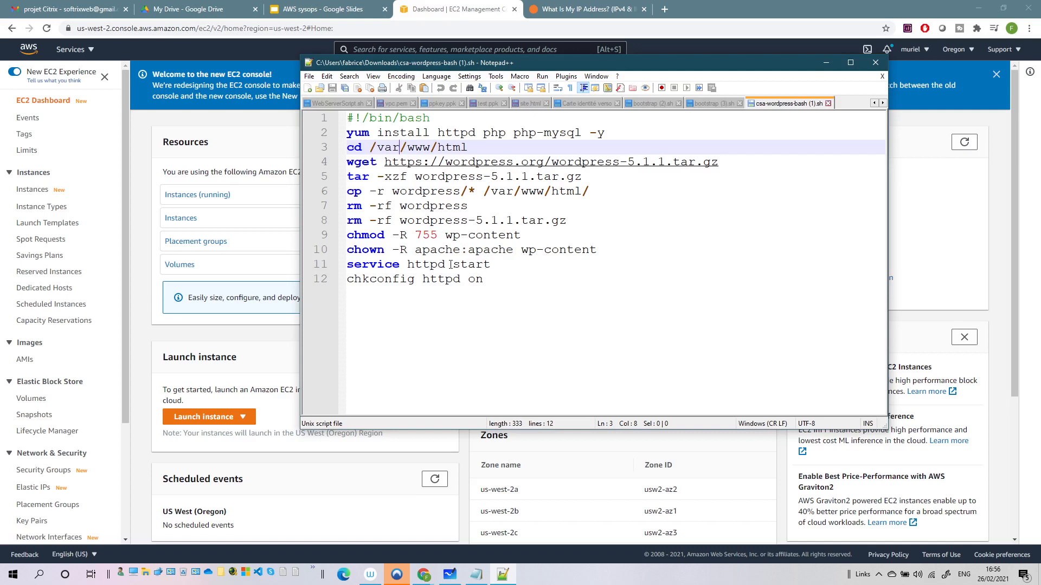
left_click_drag(423, 264, 463, 267)
left_click(494, 280)
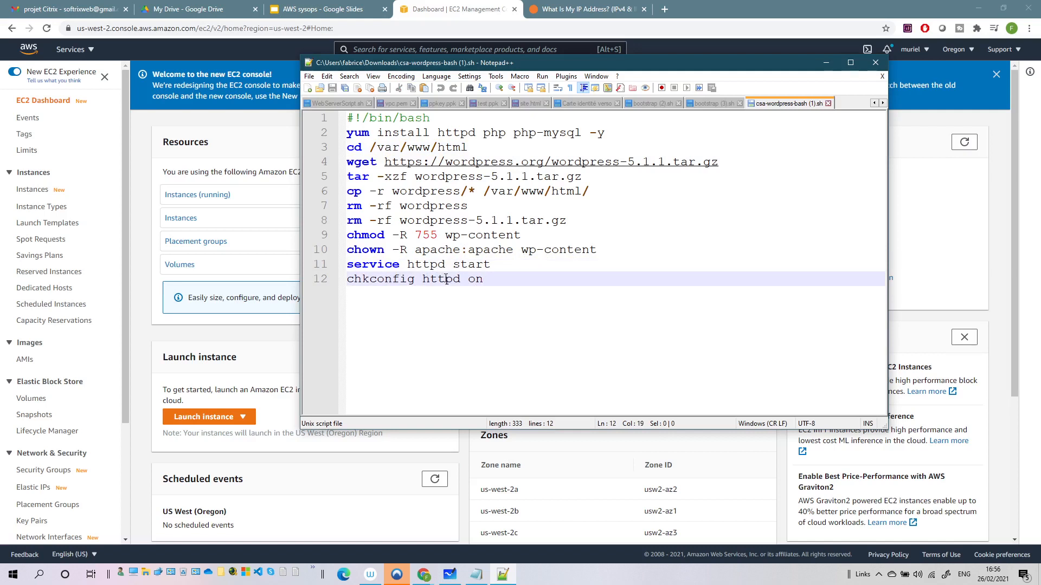
left_click_drag(438, 279, 459, 283)
left_click_drag(449, 136, 530, 134)
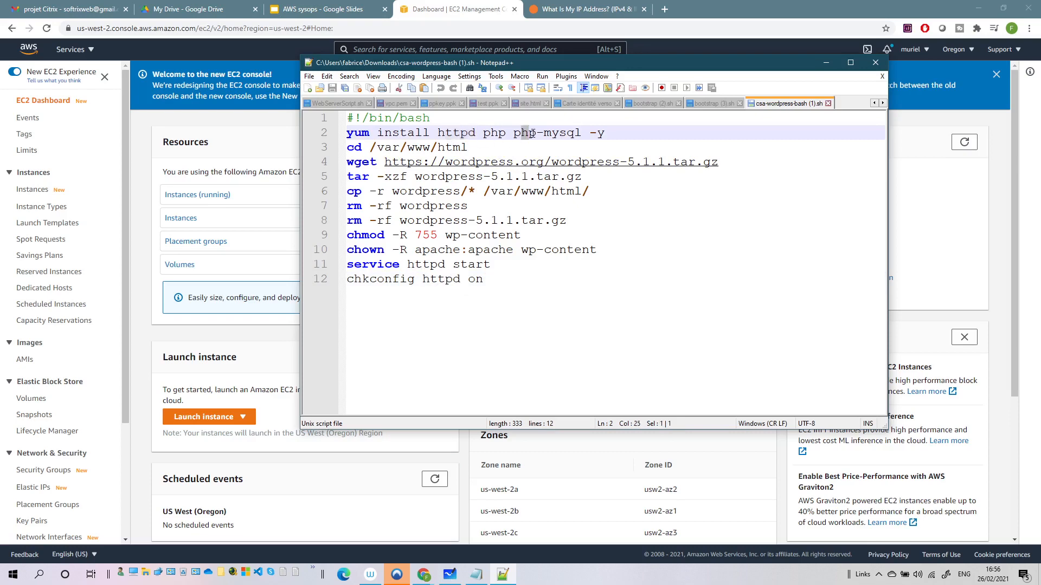
key("alt+F4")
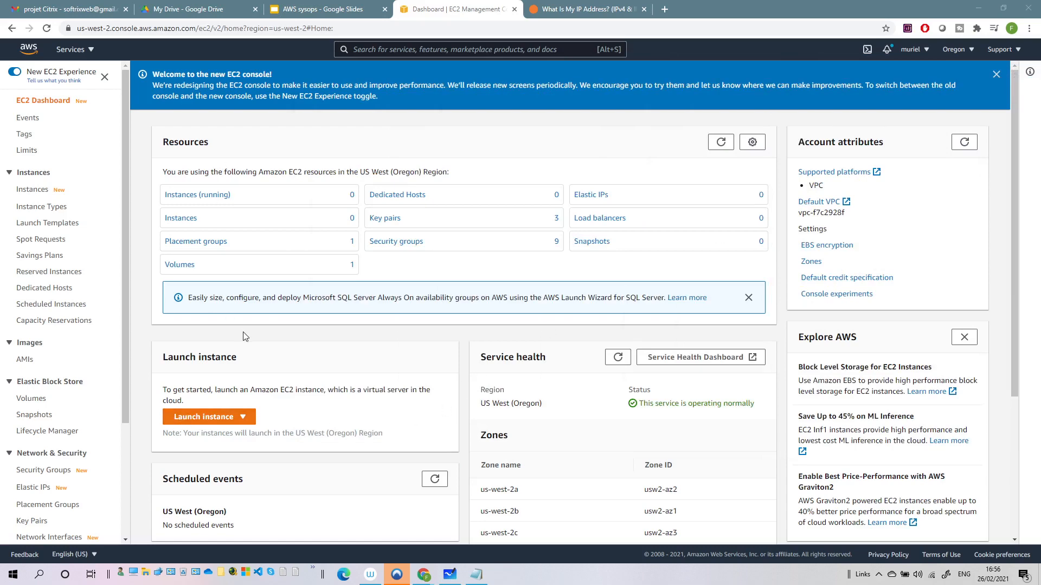
Start a new instance using the Amazon Linux 2 image and keep t2.micro
left_click(234, 416)
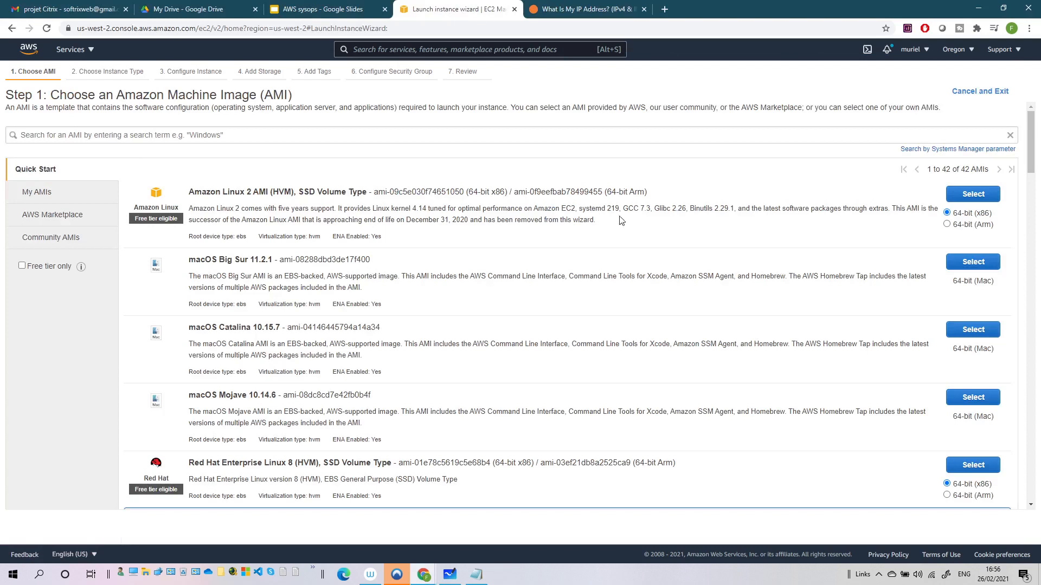
left_click(974, 194)
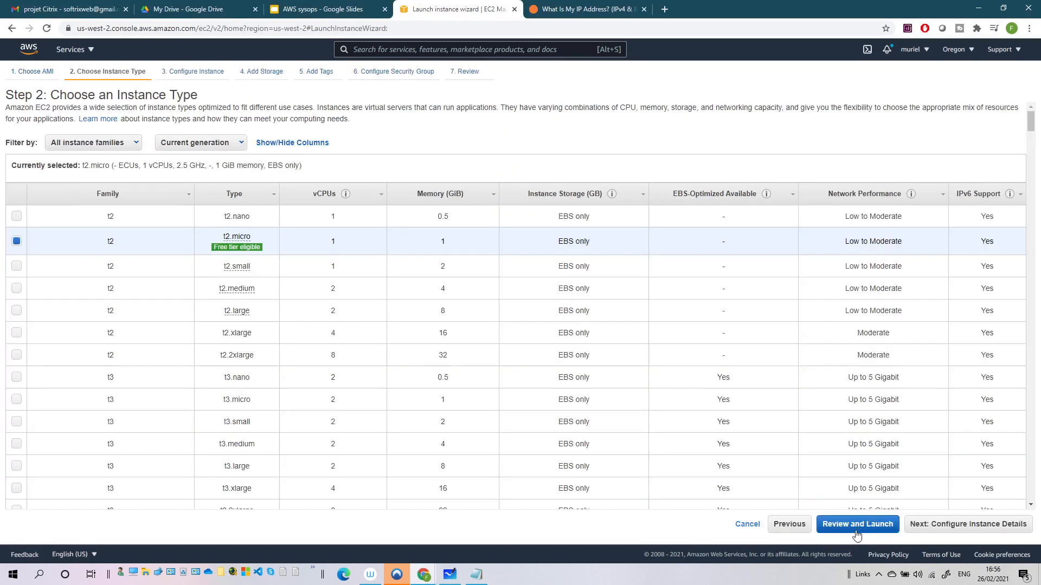
left_click(952, 526)
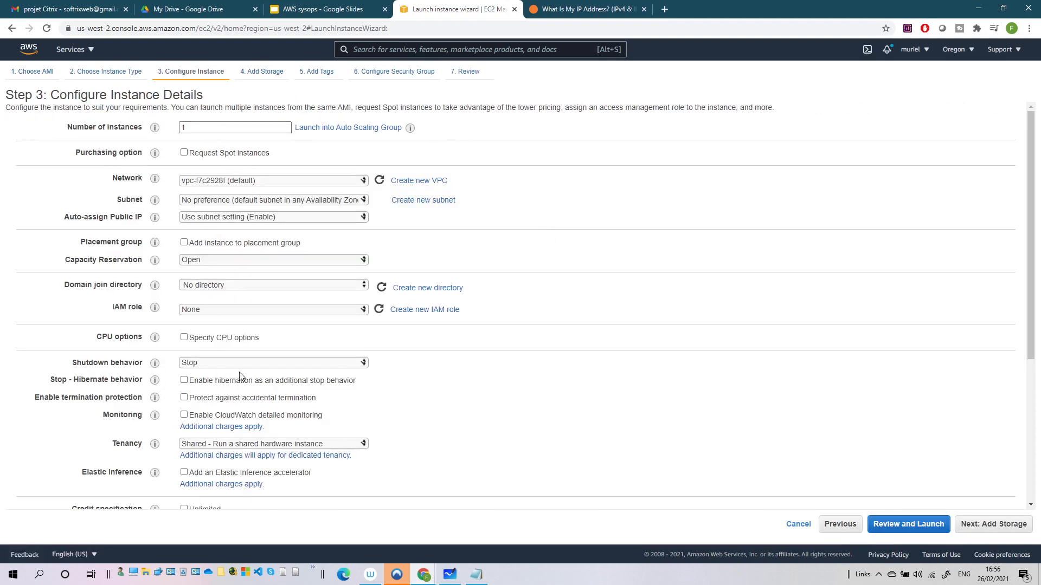
Paste the WordPress install script as user data and advance past Add Storage
scroll(240, 375, "down", 5)
left_click(218, 450)
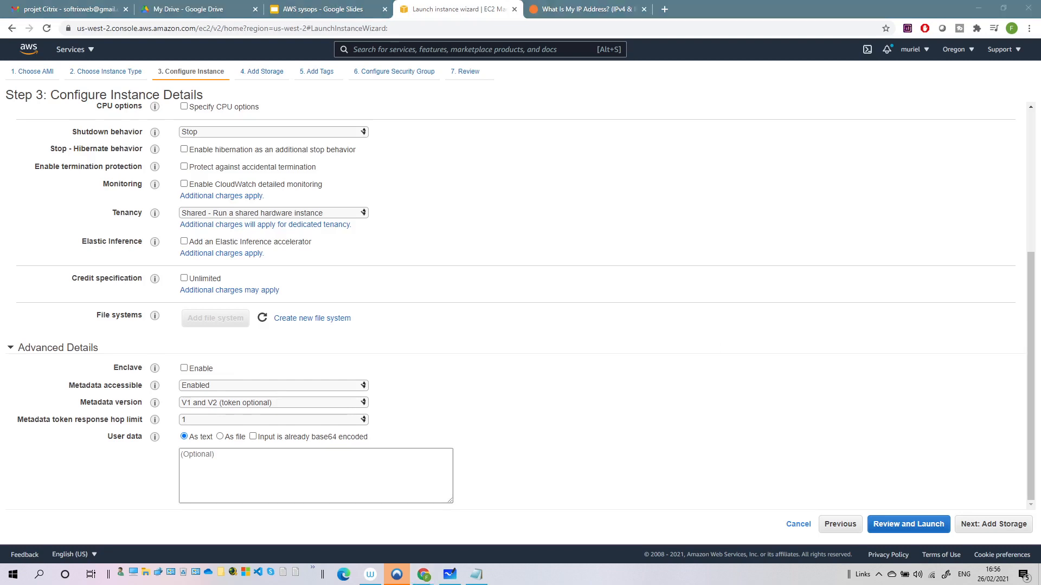
left_click(258, 470)
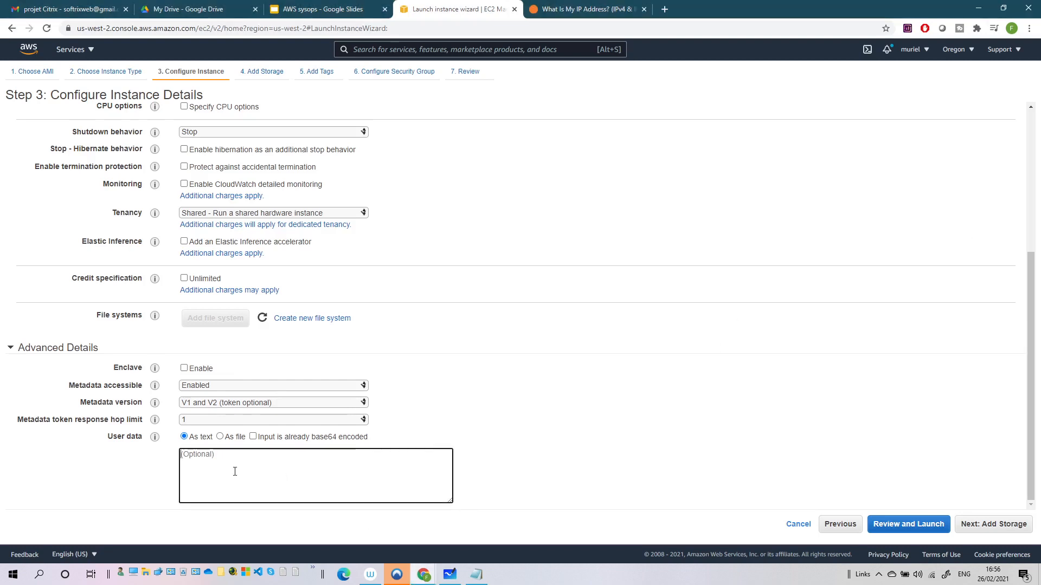
key("ctrl+v")
scroll(262, 468, "down", 1)
scroll(262, 468, "up", 2)
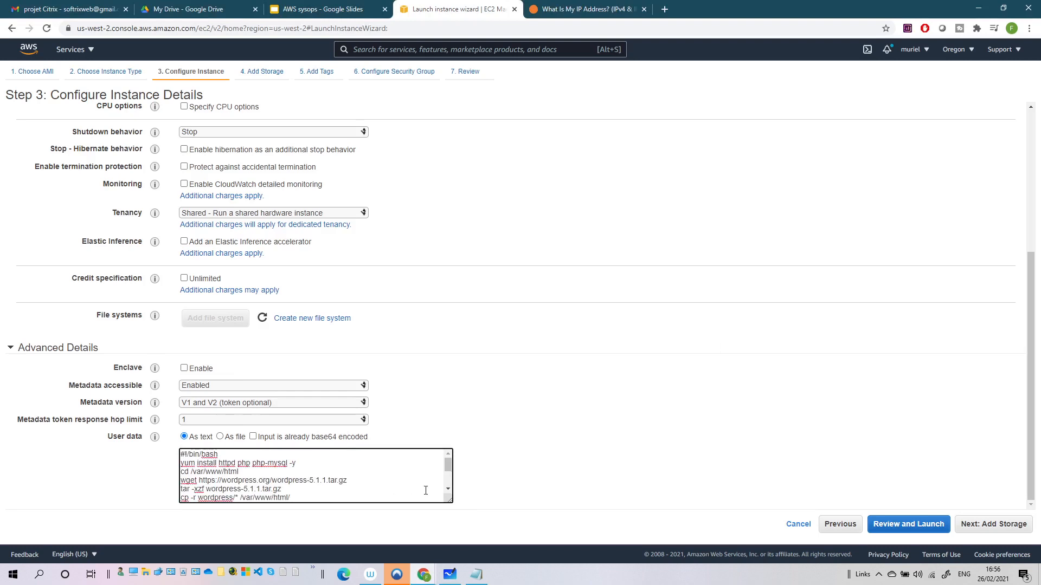
left_click_drag(451, 502, 544, 509)
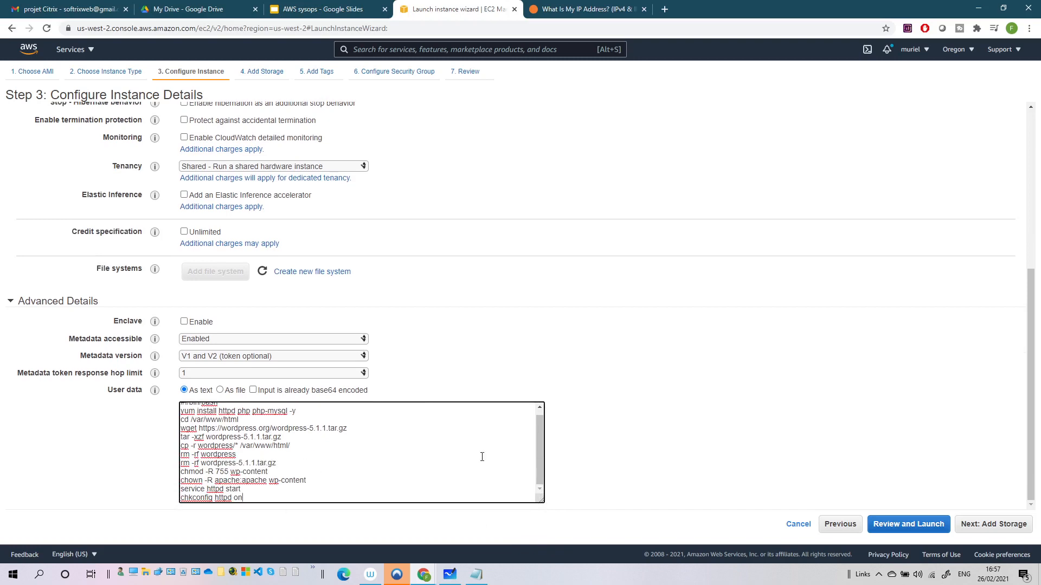
left_click(993, 525)
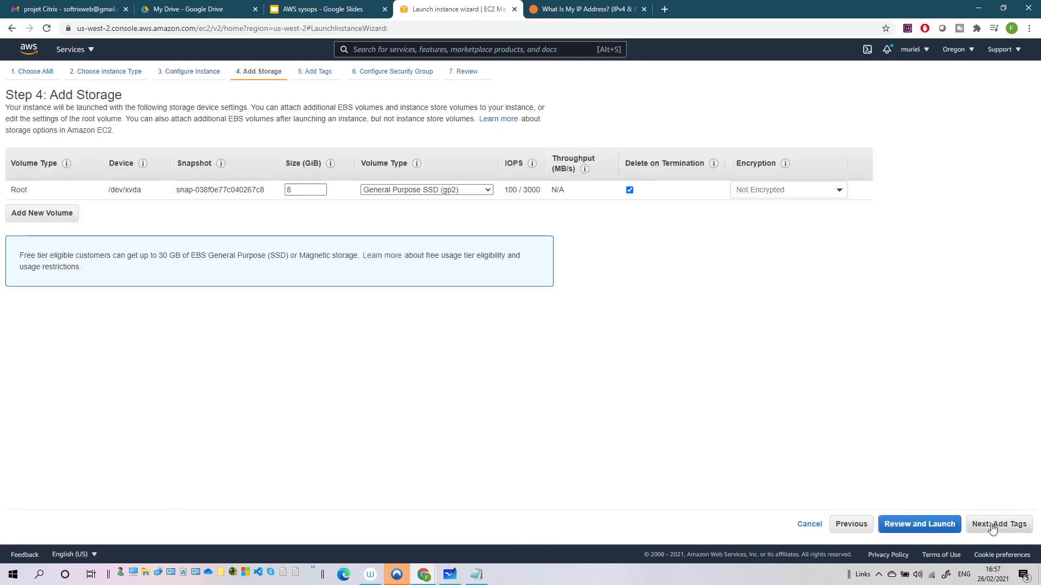
left_click(992, 529)
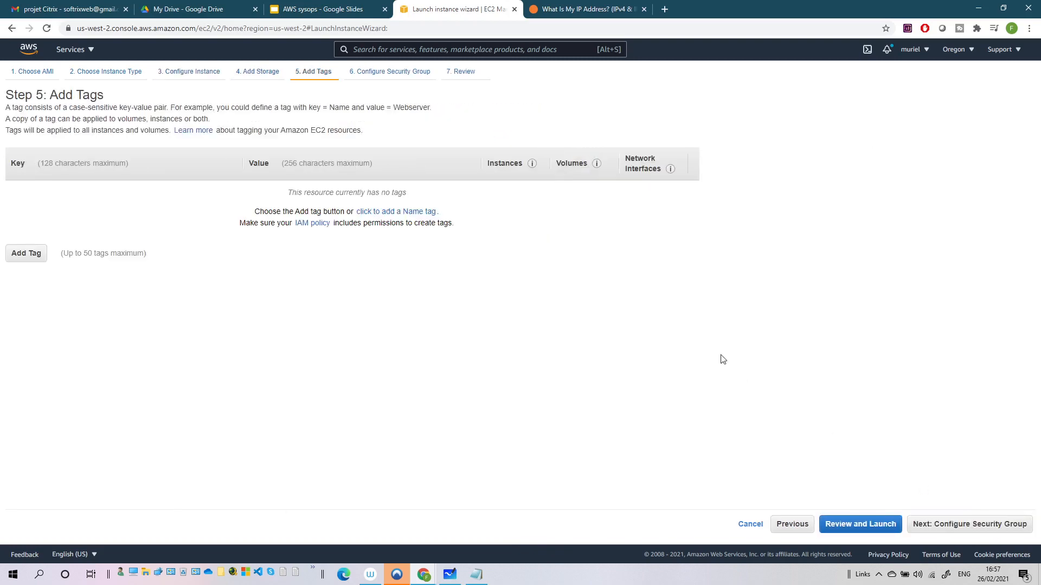
Add an MS SQL inbound rule on port 1433 open to anywhere, then go to Review
left_click(939, 526)
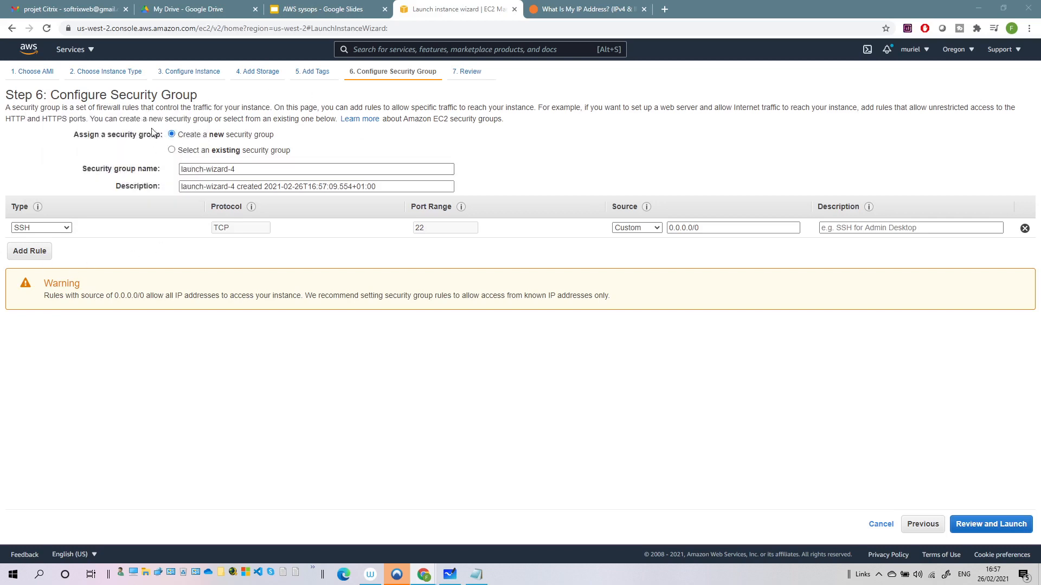
left_click_drag(104, 99, 164, 101)
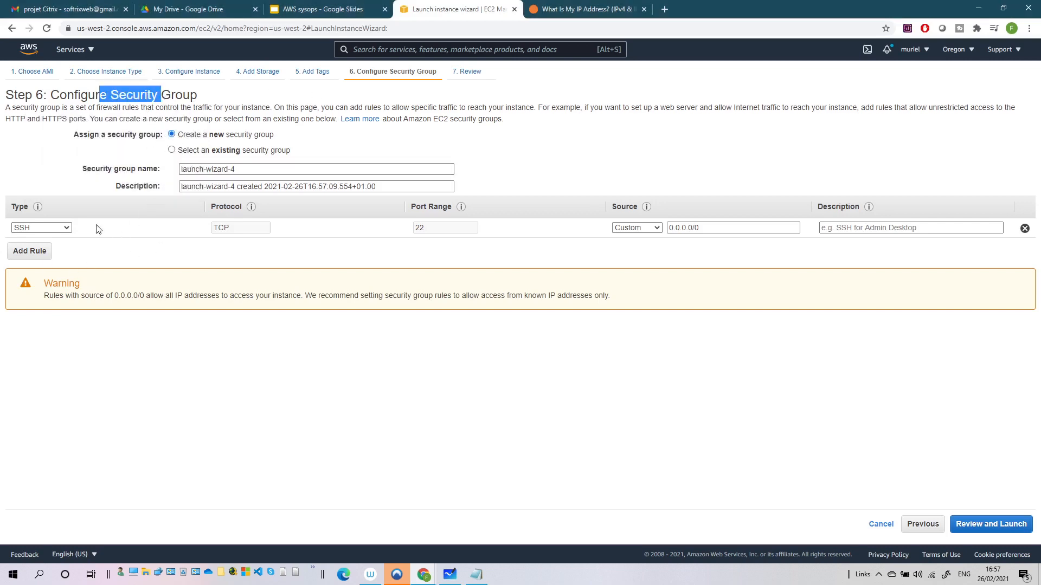
left_click(31, 253)
left_click(61, 247)
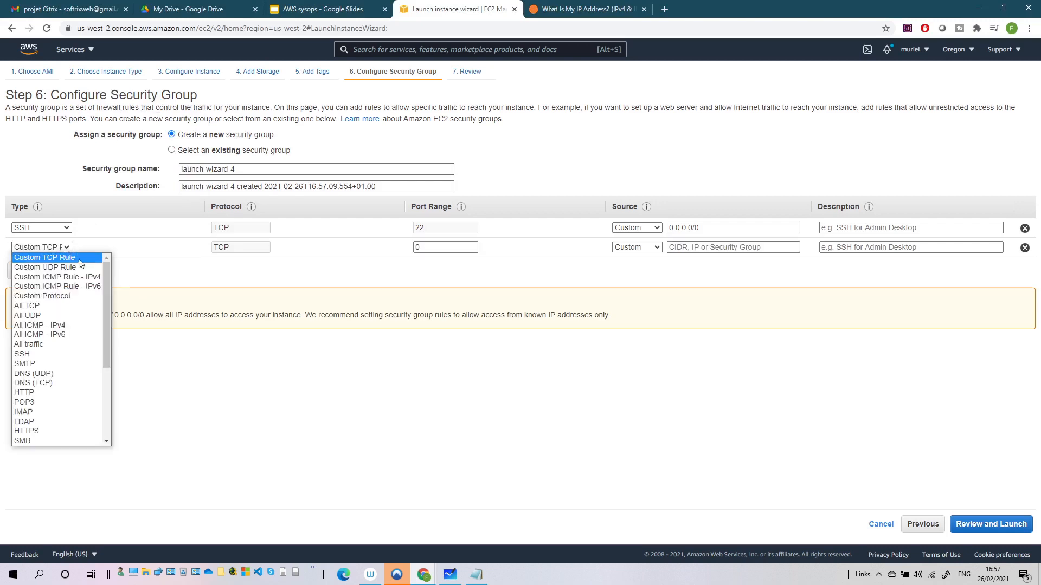
scroll(48, 343, "down", 1)
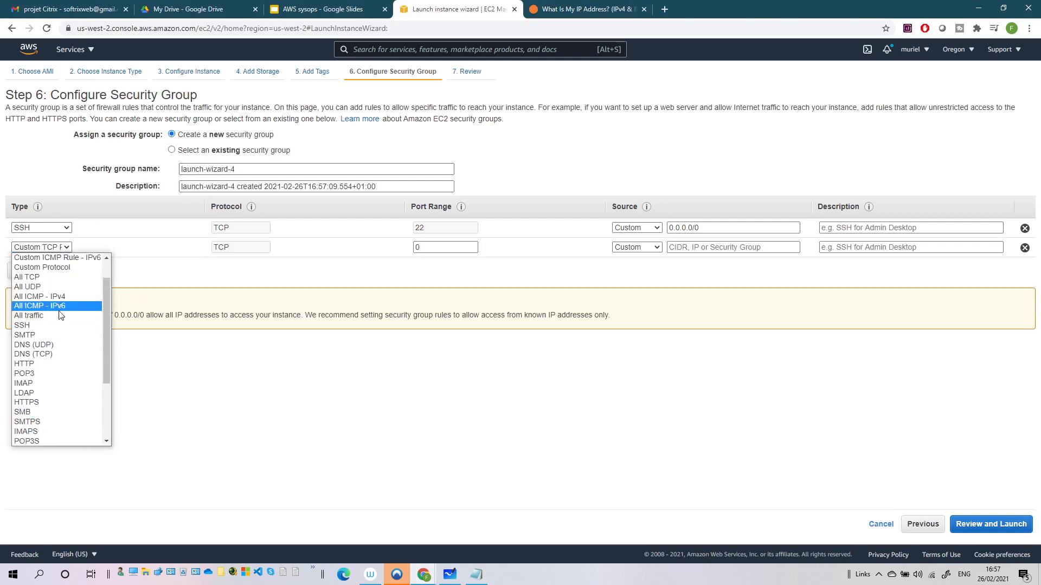
scroll(60, 315, "down", 3)
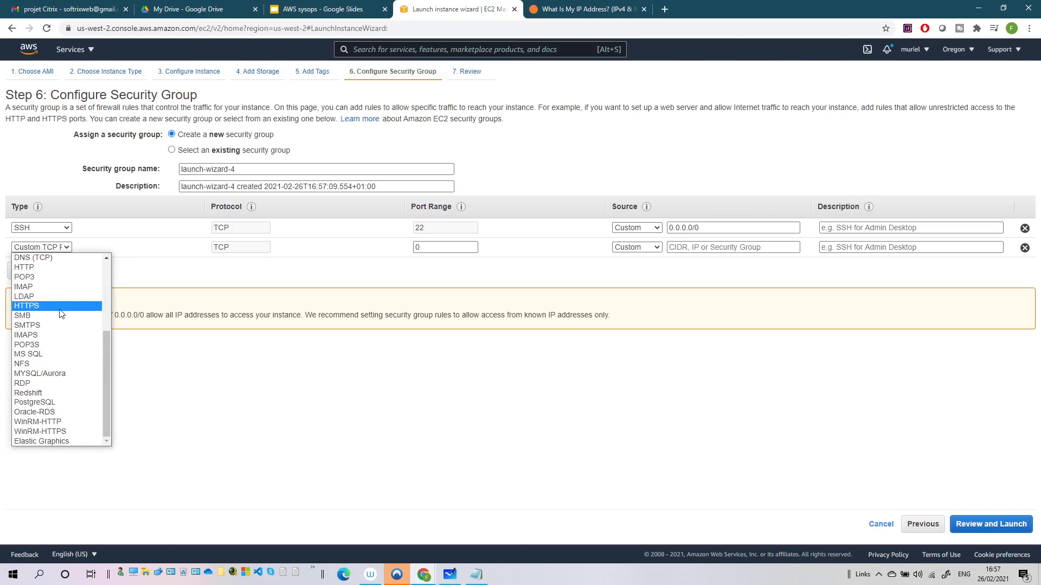
left_click(46, 353)
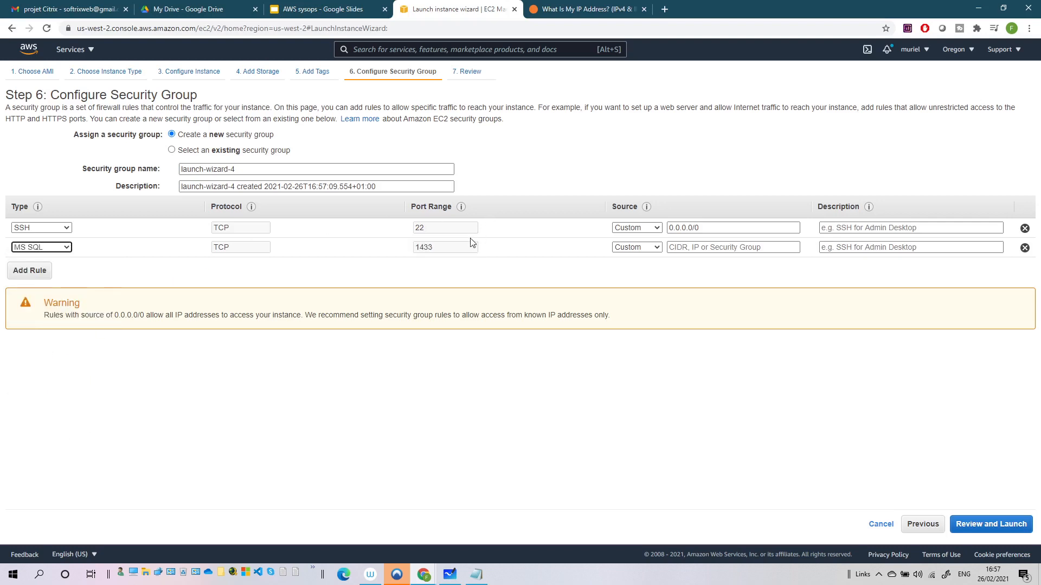
left_click(649, 249)
left_click(643, 267)
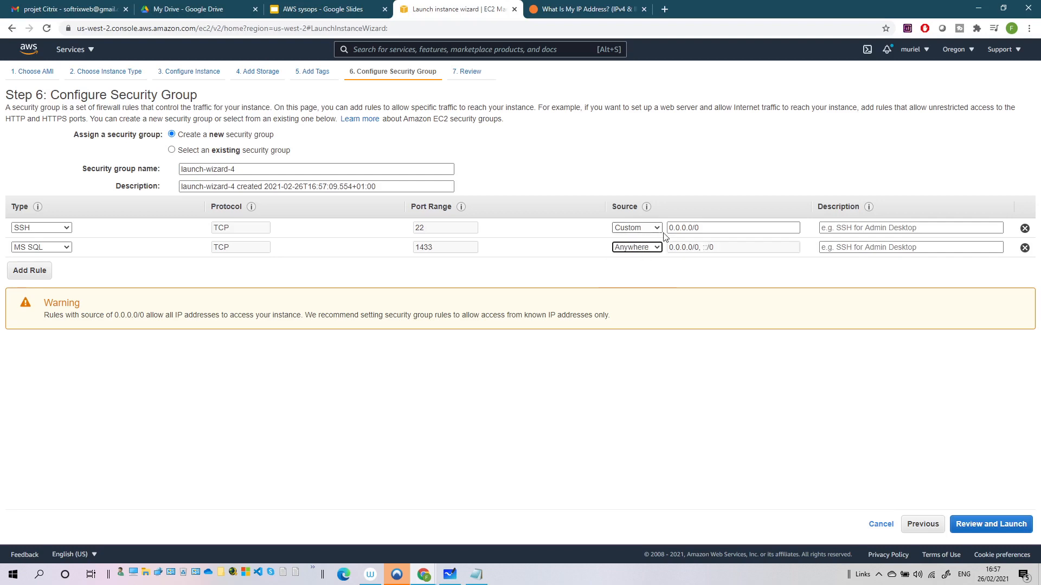
left_click(1000, 530)
scroll(622, 344, "down", 1)
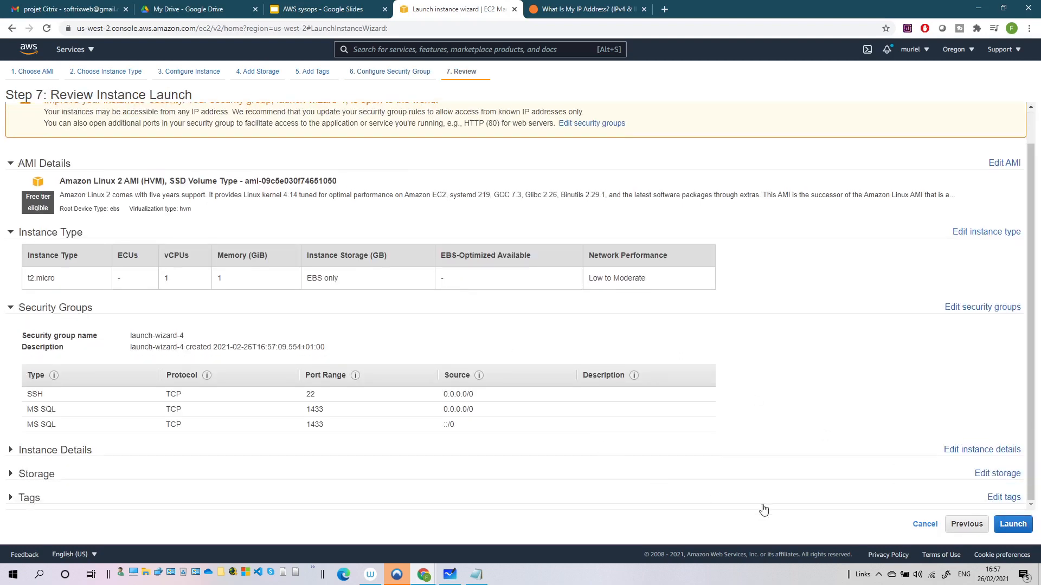
Launch the instance with the existing efsdemo key pair, acknowledging the private key file
left_click(1014, 525)
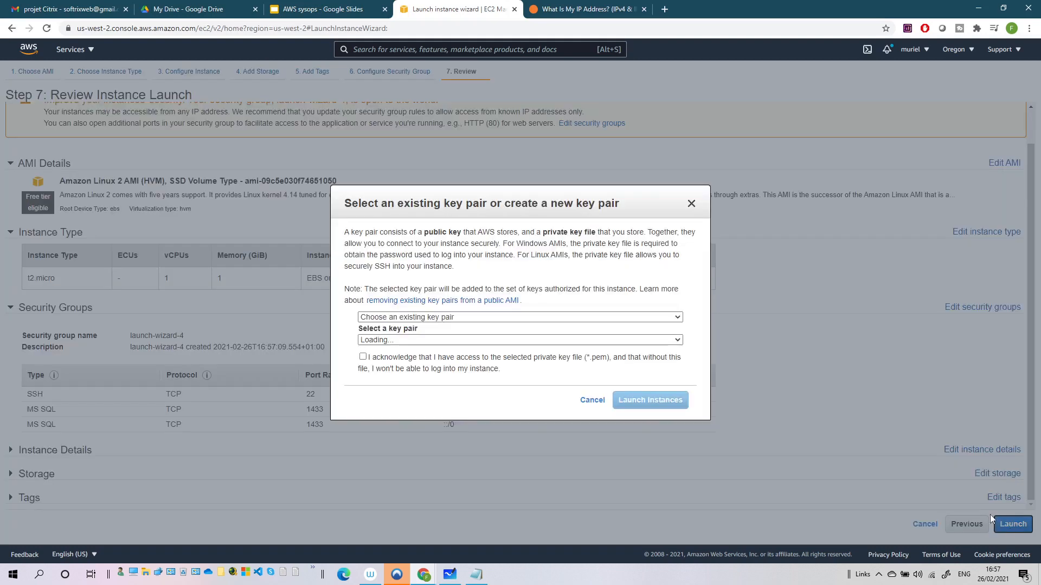
left_click(397, 359)
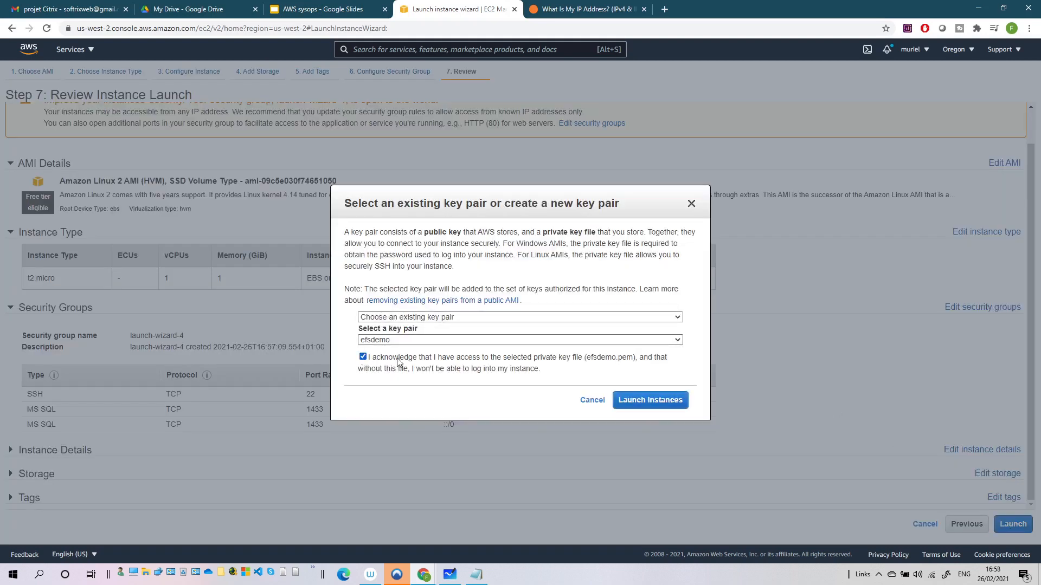
left_click(649, 401)
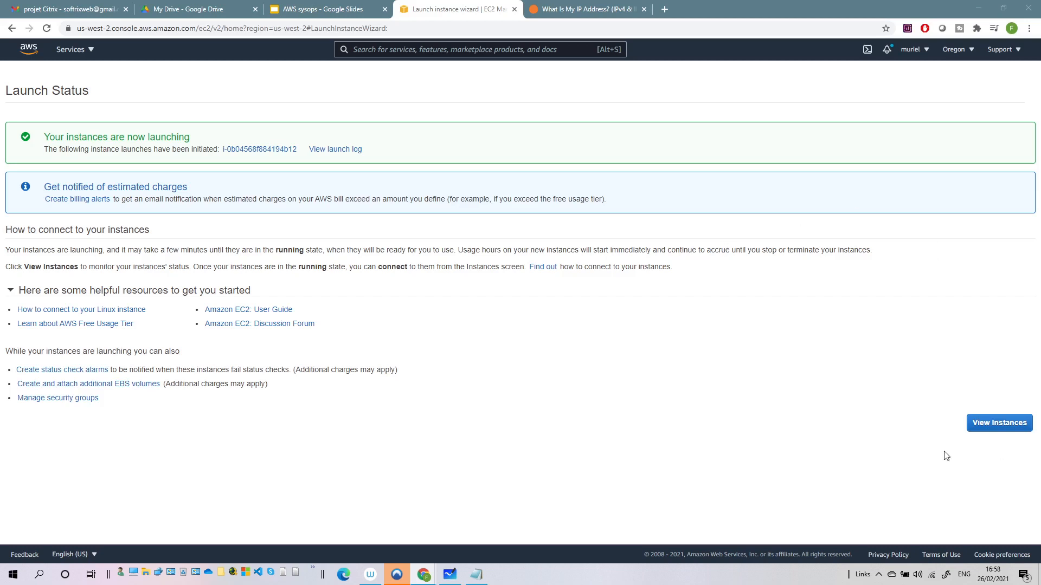
Confirm the new t2.micro instance is running, then show the Security Groups list
left_click(974, 426)
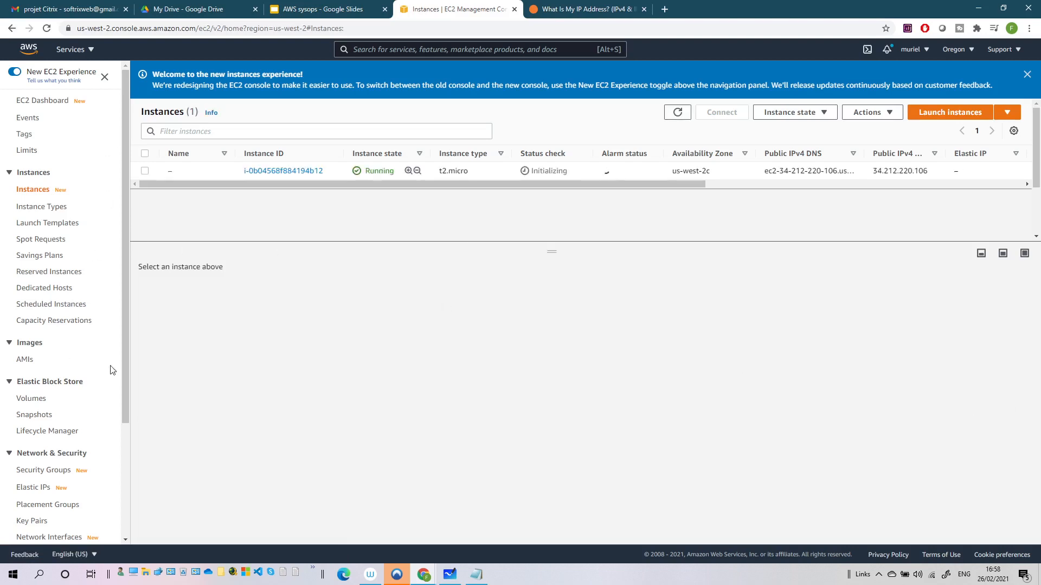
left_click(55, 471)
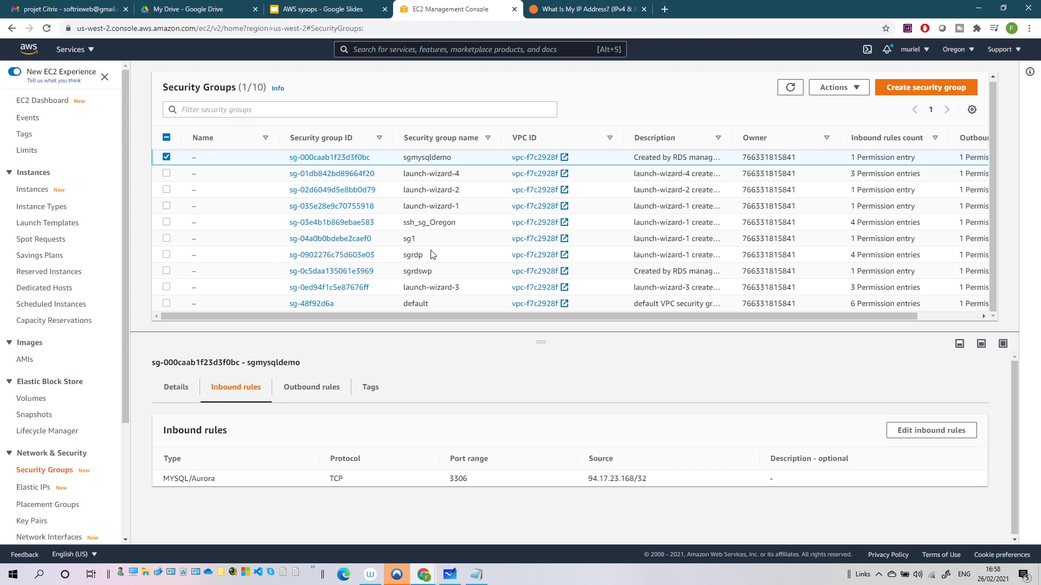
Inspect sgrdswp's inbound rules, then return to the Security Groups list
left_click(413, 269)
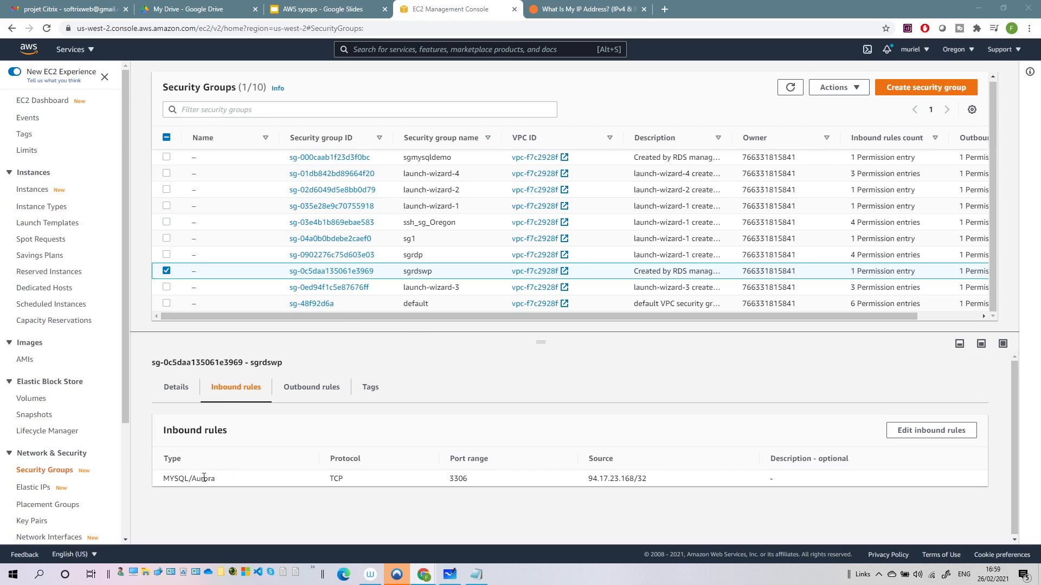
left_click(931, 431)
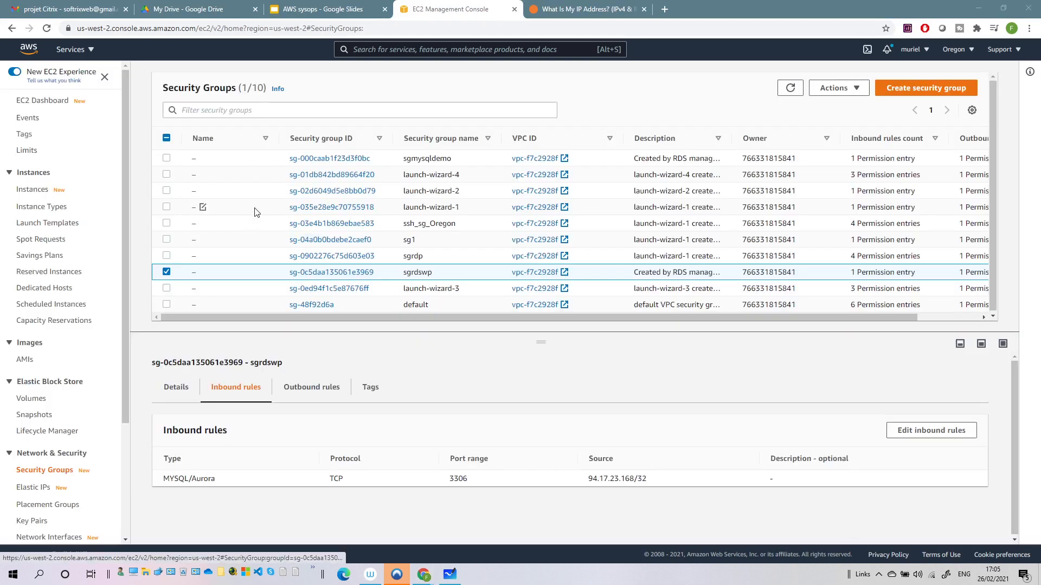
left_click(31, 194)
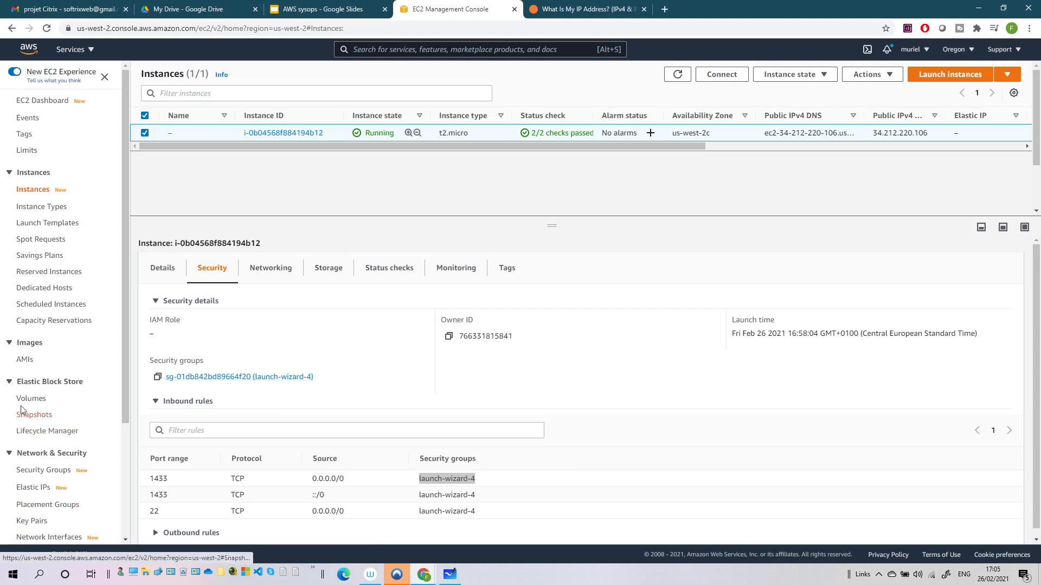
left_click(40, 475)
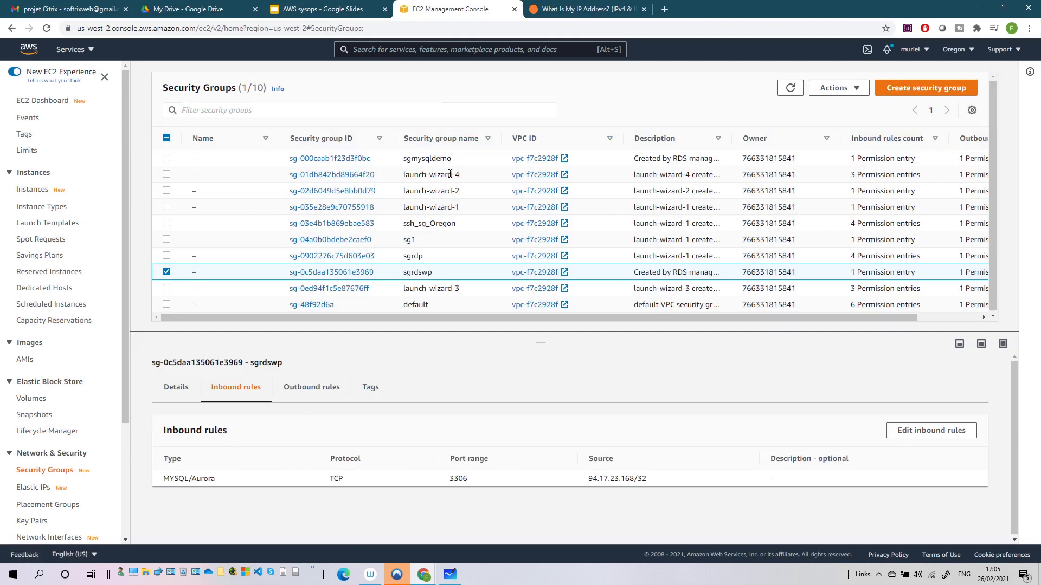
Name launch-wizard-4 webwp, copy its group ID, and open the sgrdswp group
left_click(204, 177)
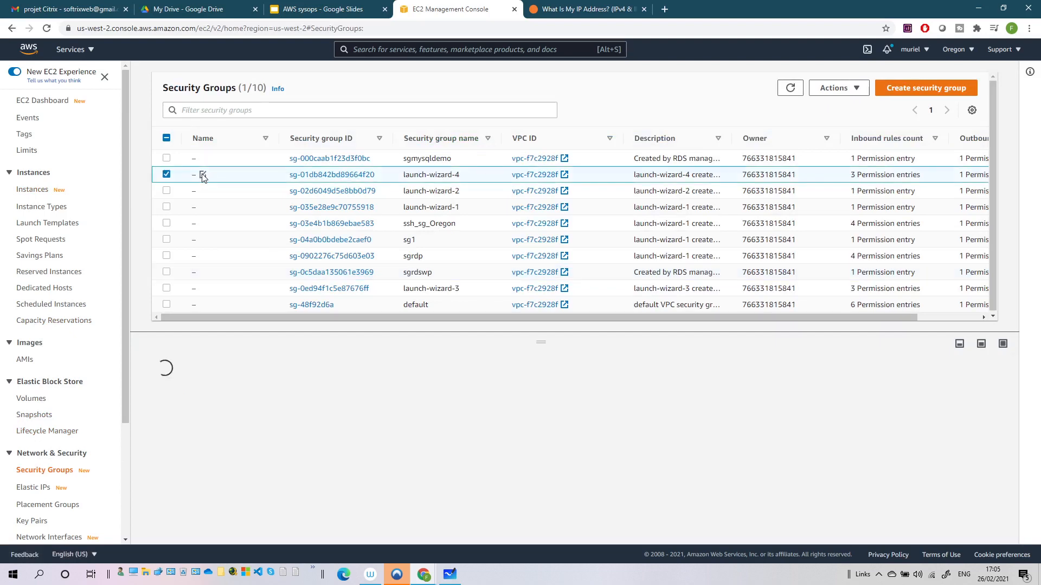
left_click(204, 175)
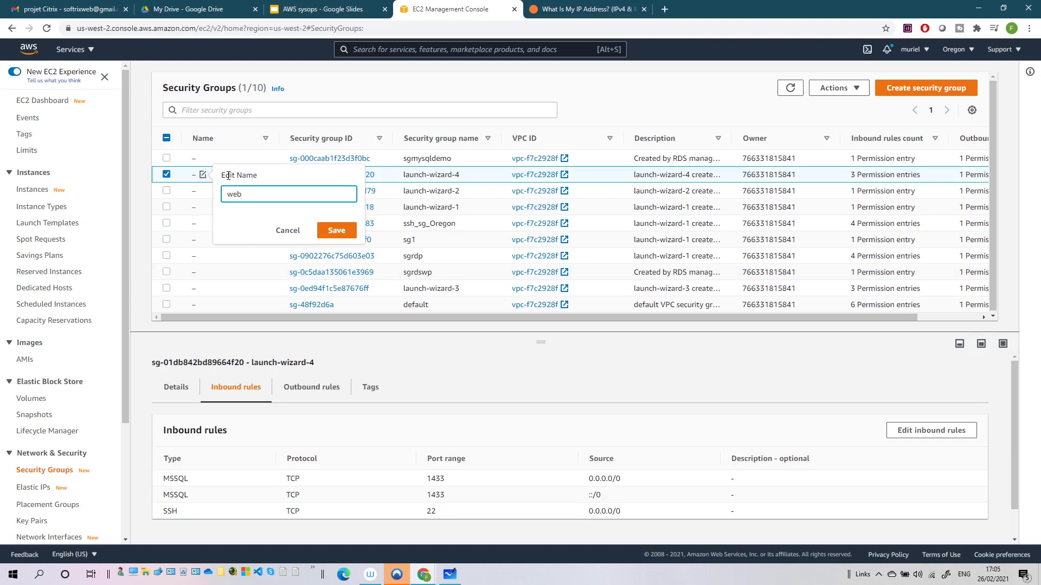
key("Return")
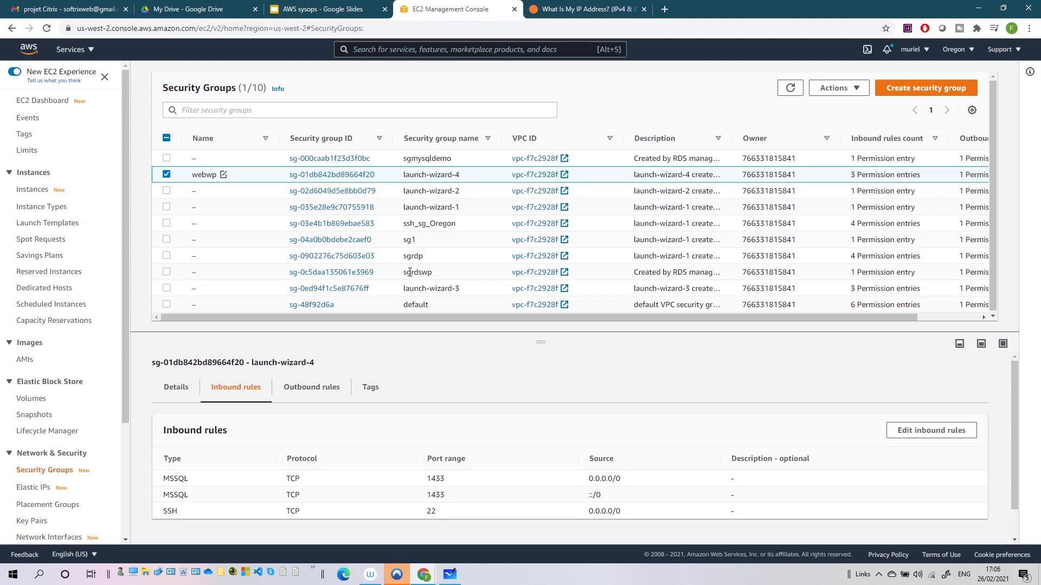
left_click_drag(383, 175, 288, 175)
key("ctrl+c")
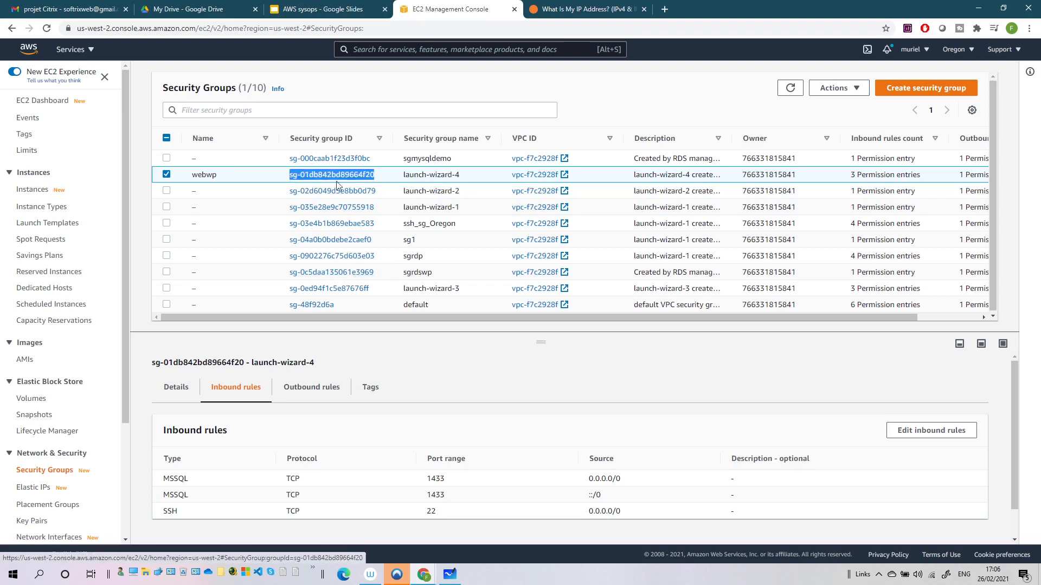
left_click(360, 275)
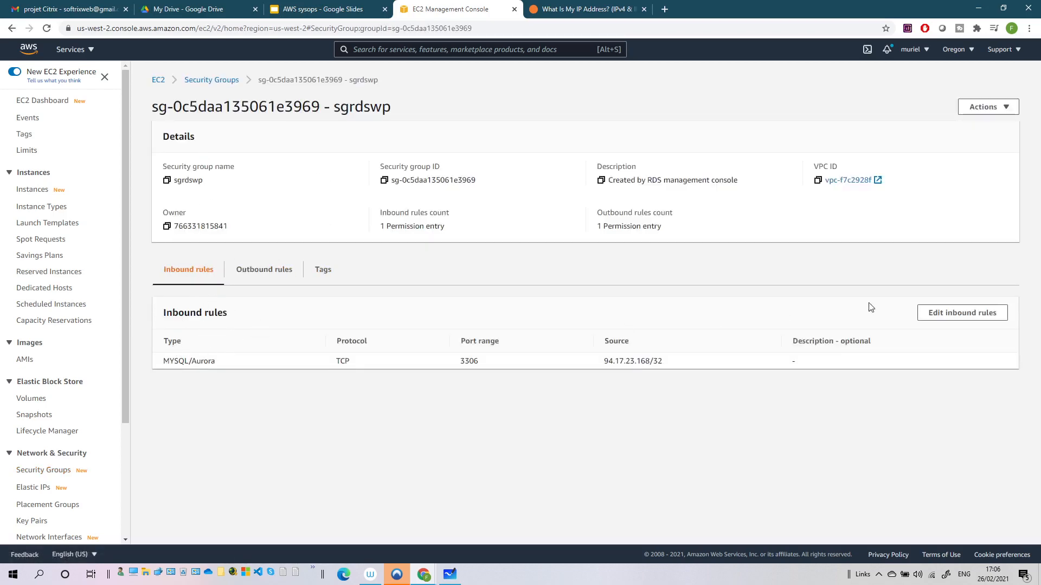
Add a MYSQL/Aurora 3306 inbound rule to sgrdswp sourced from sg-01db842bd89664f20 and save
left_click(950, 314)
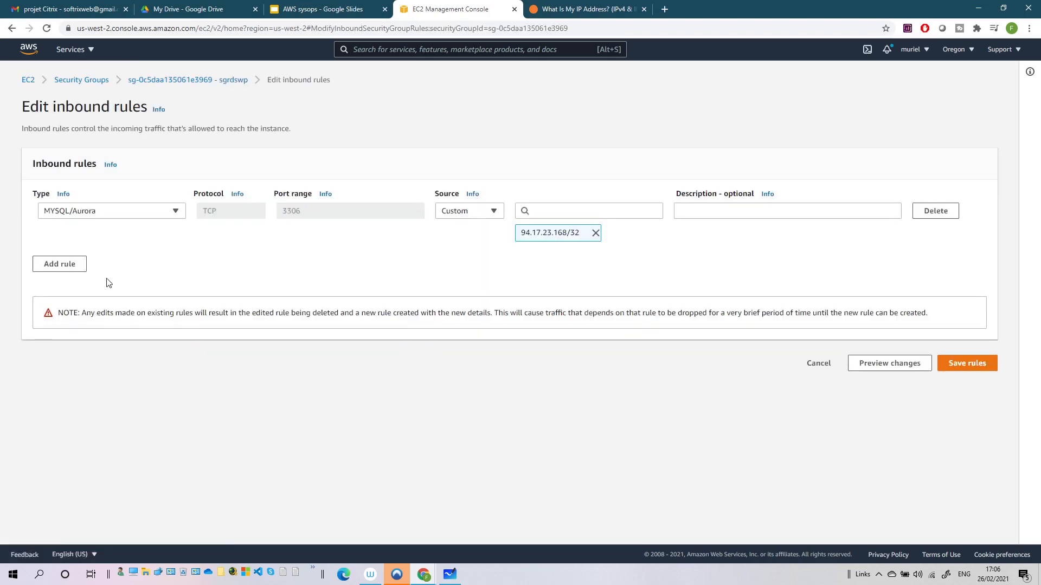
left_click(75, 268)
left_click(138, 260)
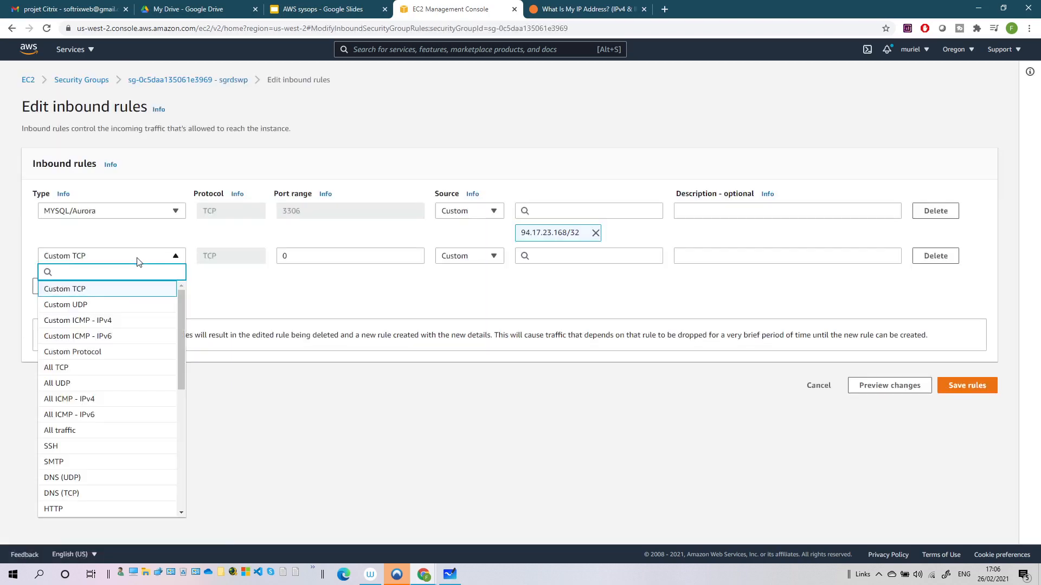
scroll(102, 414, "down", 4)
left_click(94, 466)
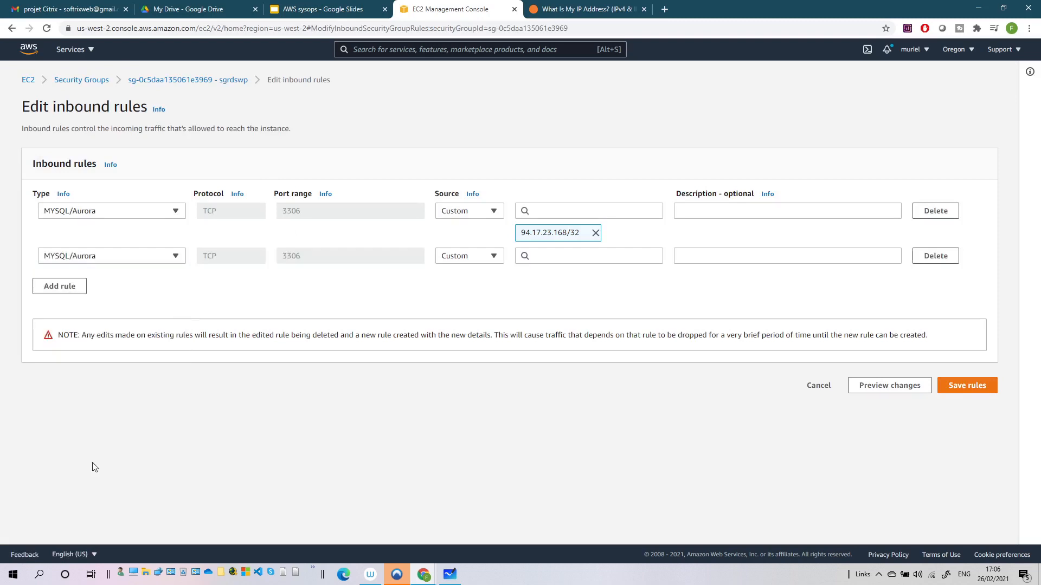
left_click(563, 263)
key("ctrl+v")
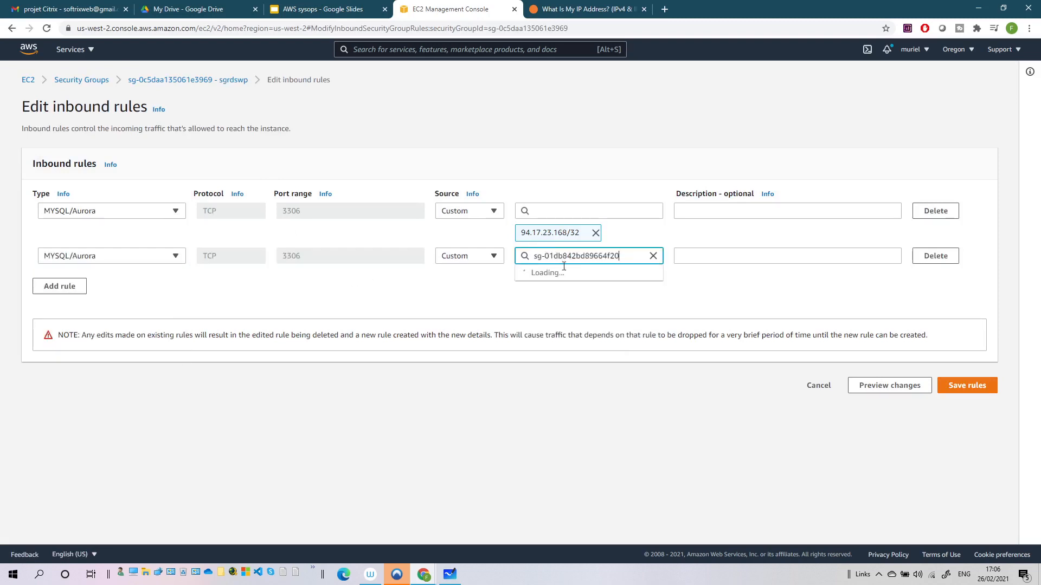
left_click(578, 289)
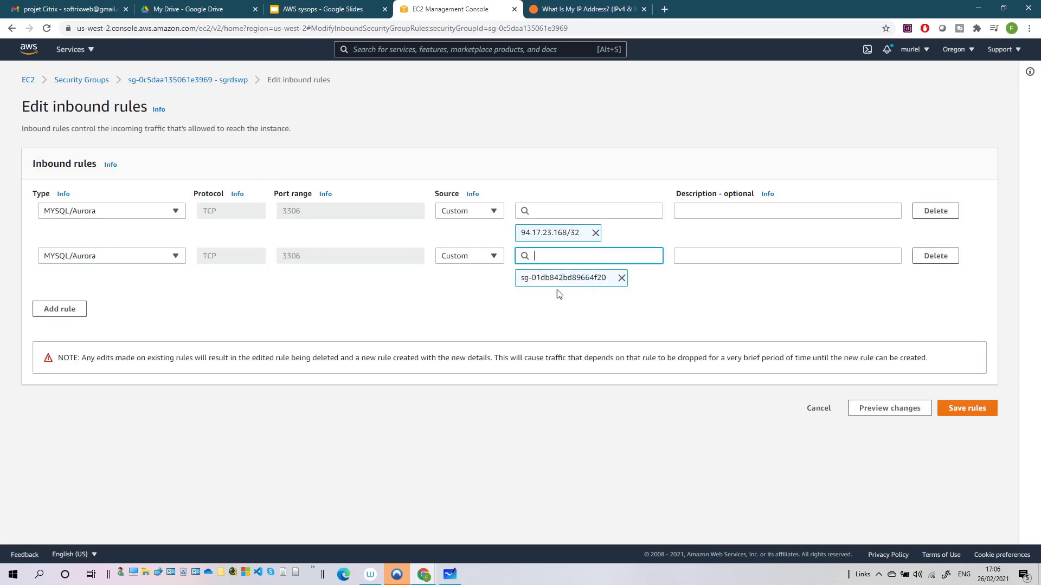
left_click(955, 408)
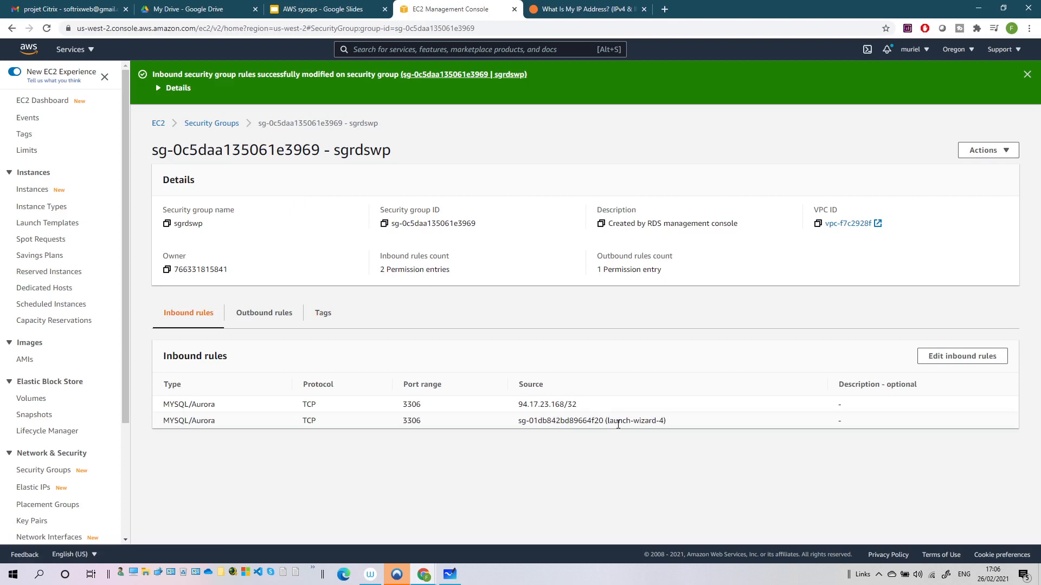
left_click(1027, 74)
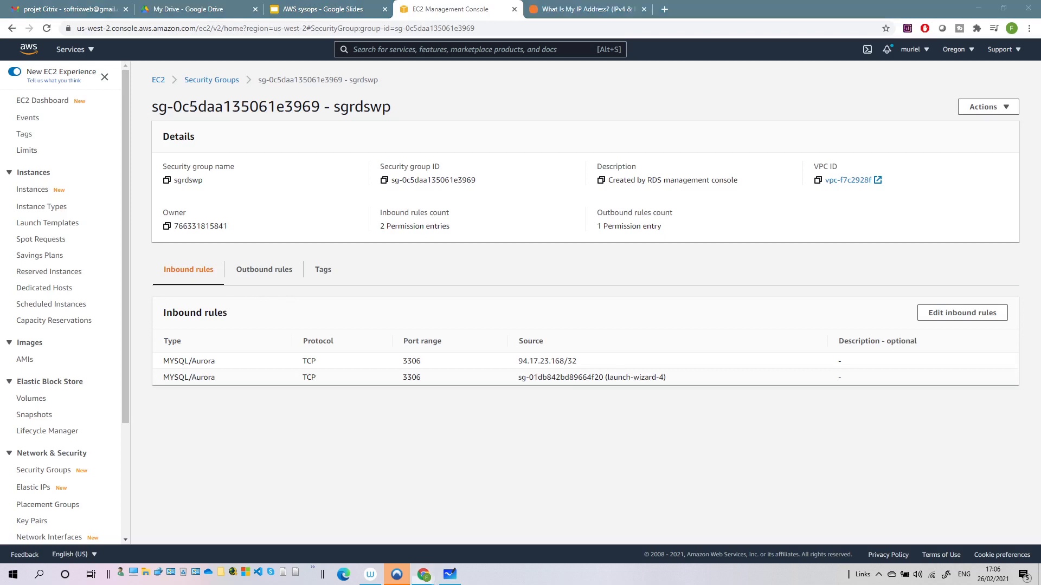
Copy the instance's public IP 34.212.220.106 and load it in a new browser tab
left_click(592, 377)
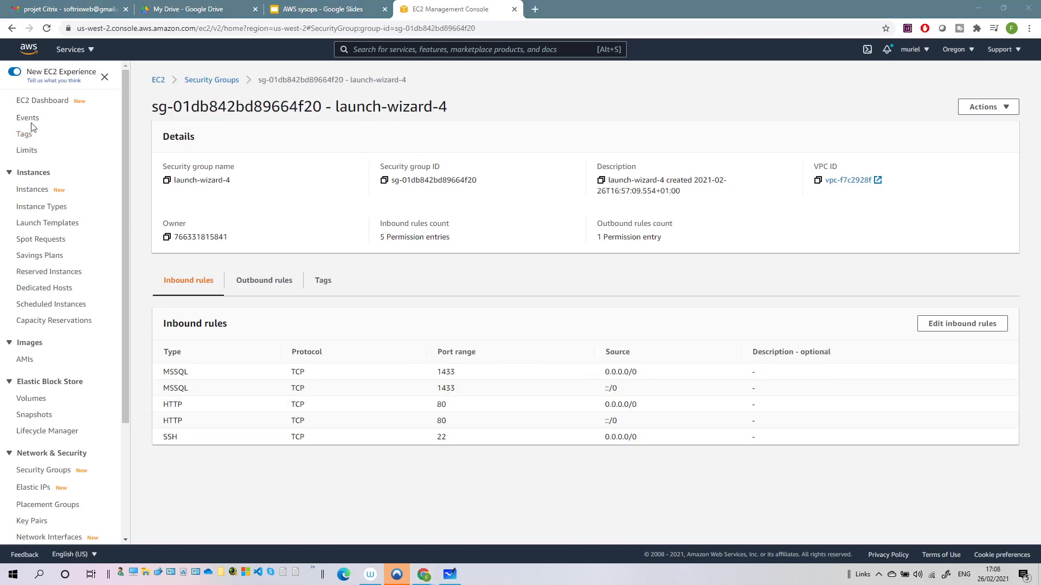
left_click(32, 190)
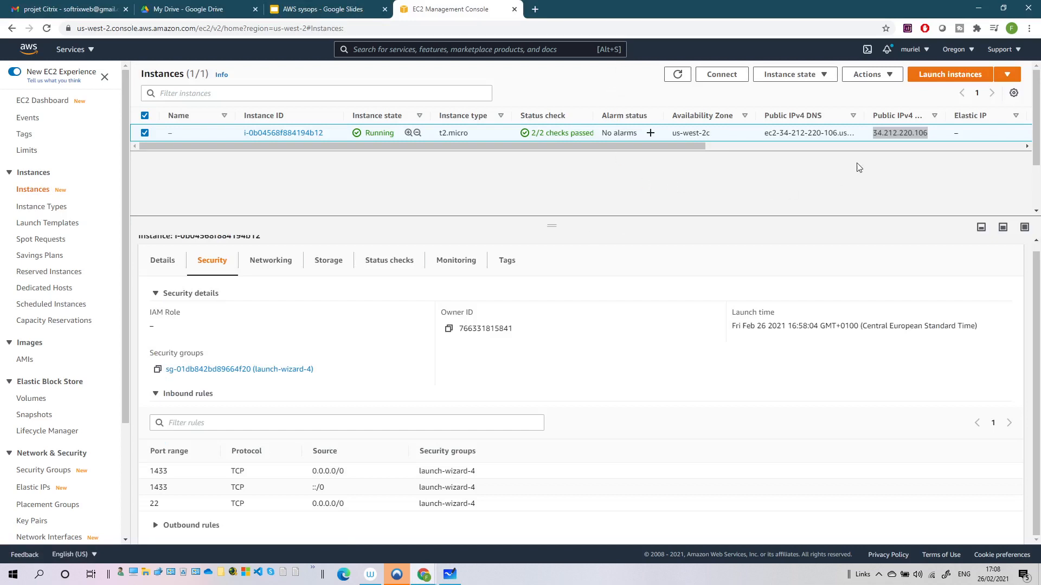
mouse_move(923, 132)
left_mouse_down()
mouse_move(890, 135)
mouse_move(930, 136)
left_mouse_up()
key("ctrl+c")
left_click(889, 135)
left_click(535, 10)
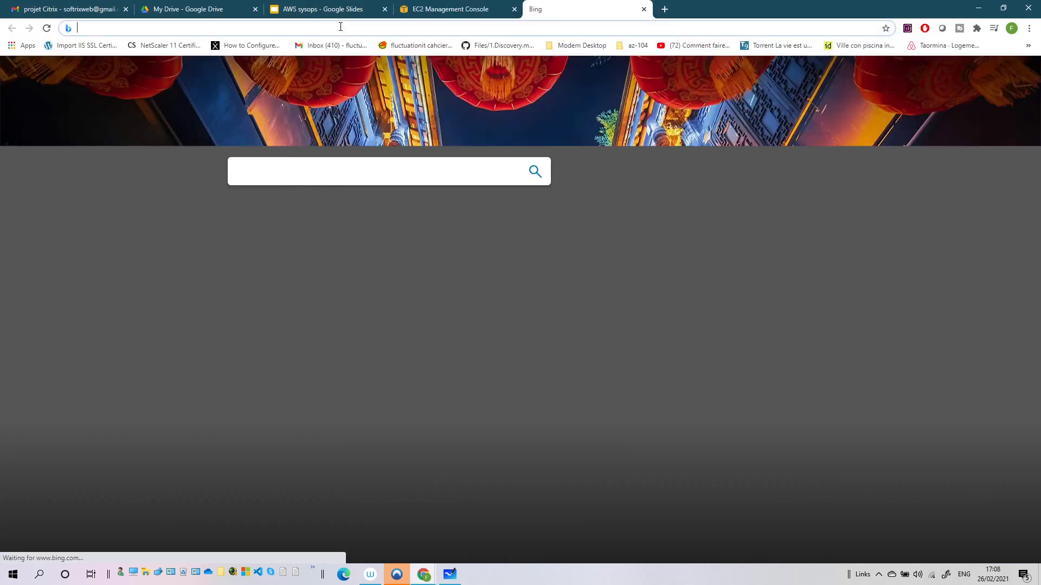
key("ctrl+v")
left_click(421, 96)
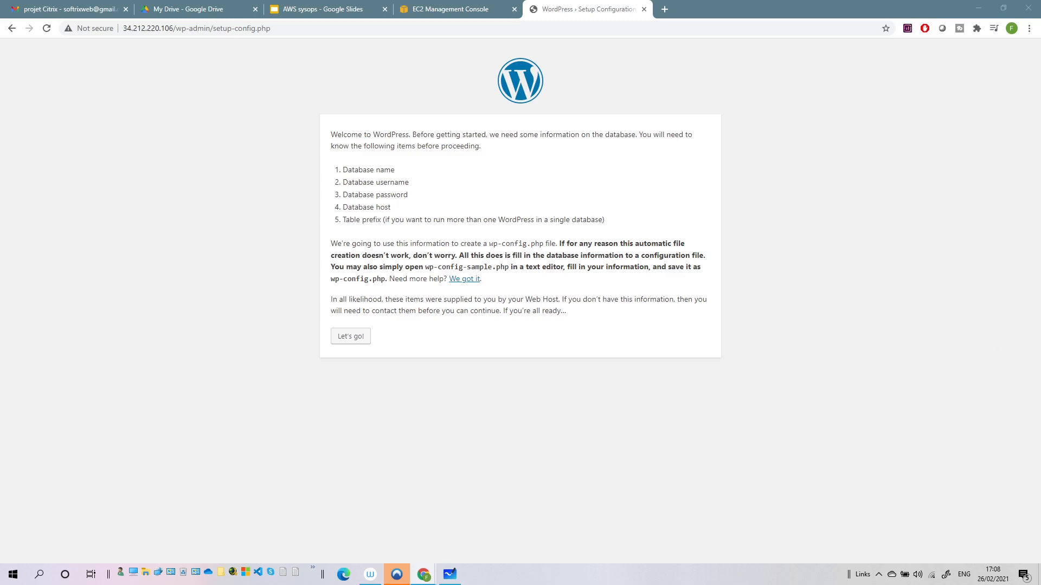
Enter database name voiture, username admin and a password, then return to the EC2 tab
left_click(343, 338)
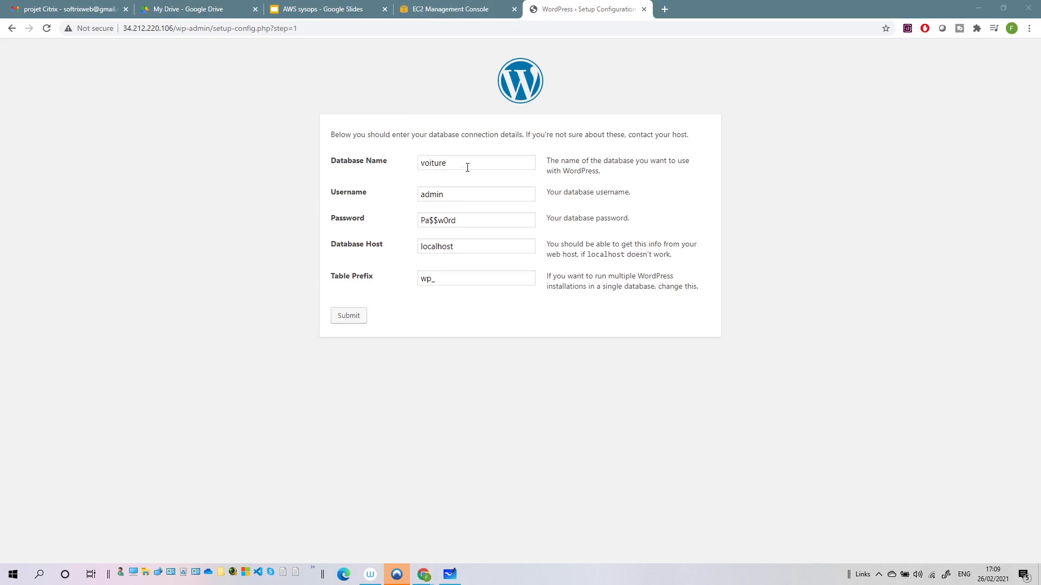
left_click(450, 9)
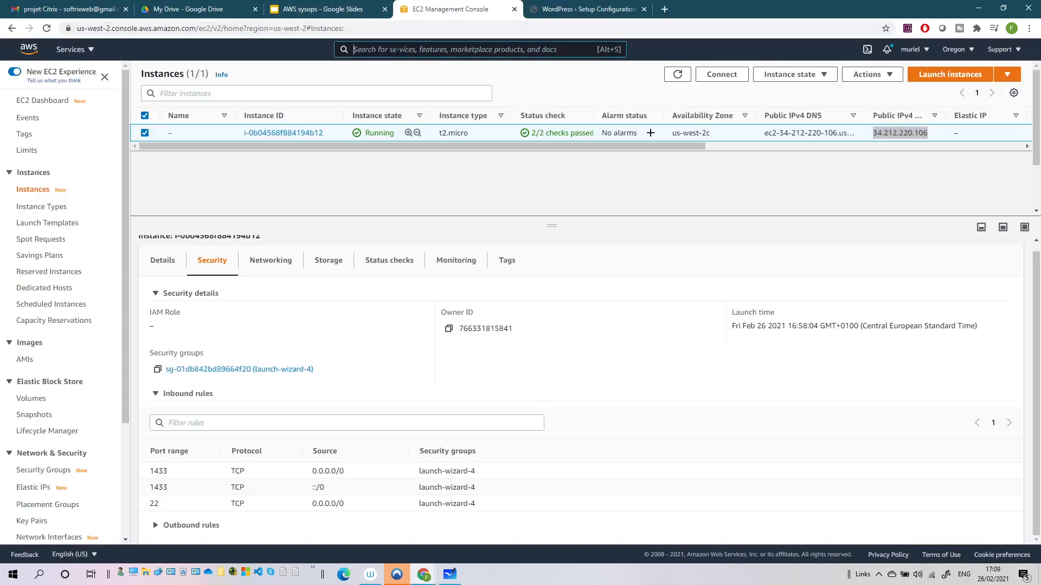
Find databasewp2021 in RDS, copy its endpoint, and return to the WordPress form
left_click(400, 49)
type("rds")
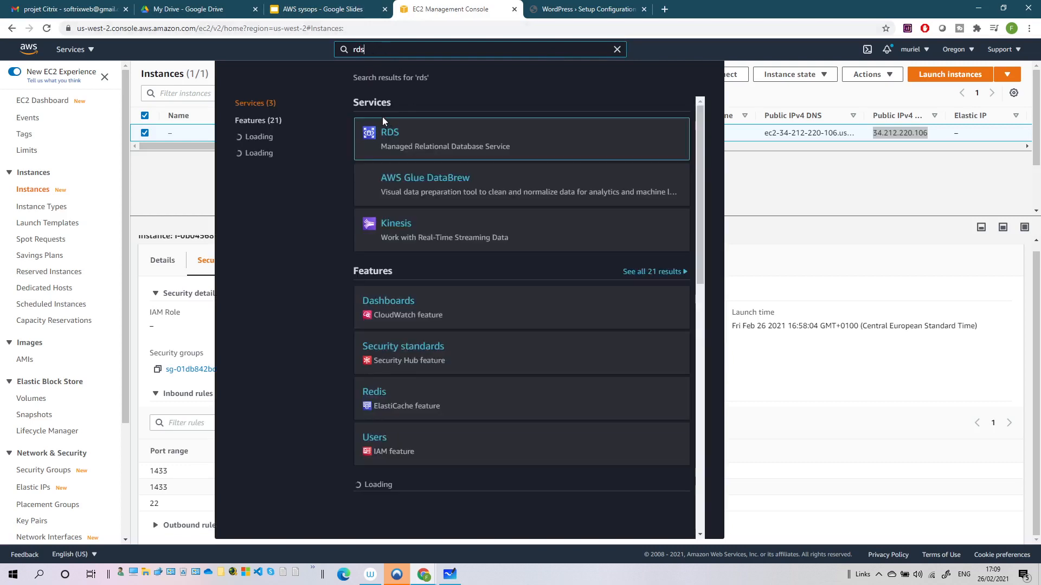
left_click(396, 137)
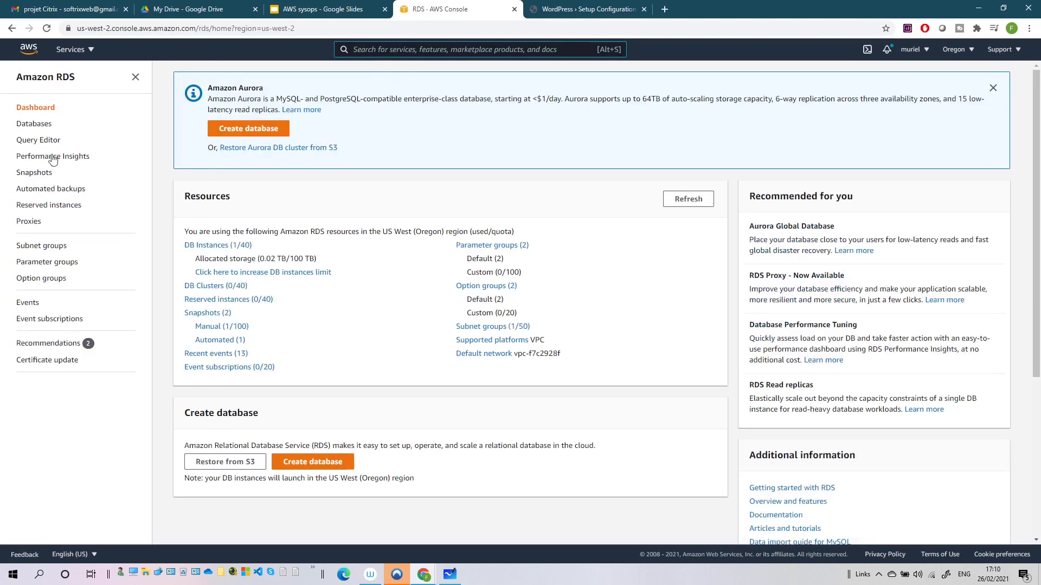
left_click(23, 126)
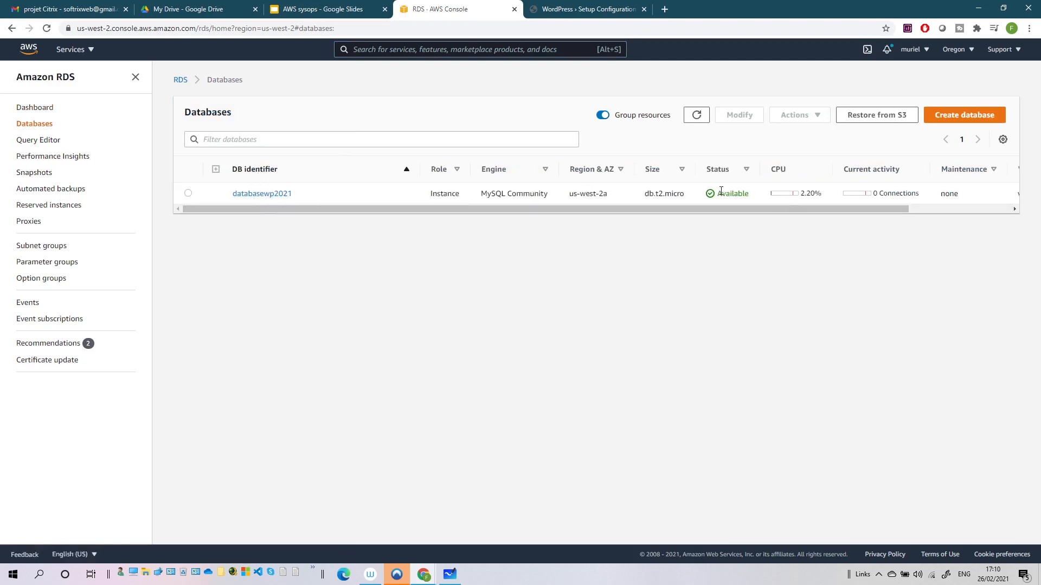
left_click(267, 195)
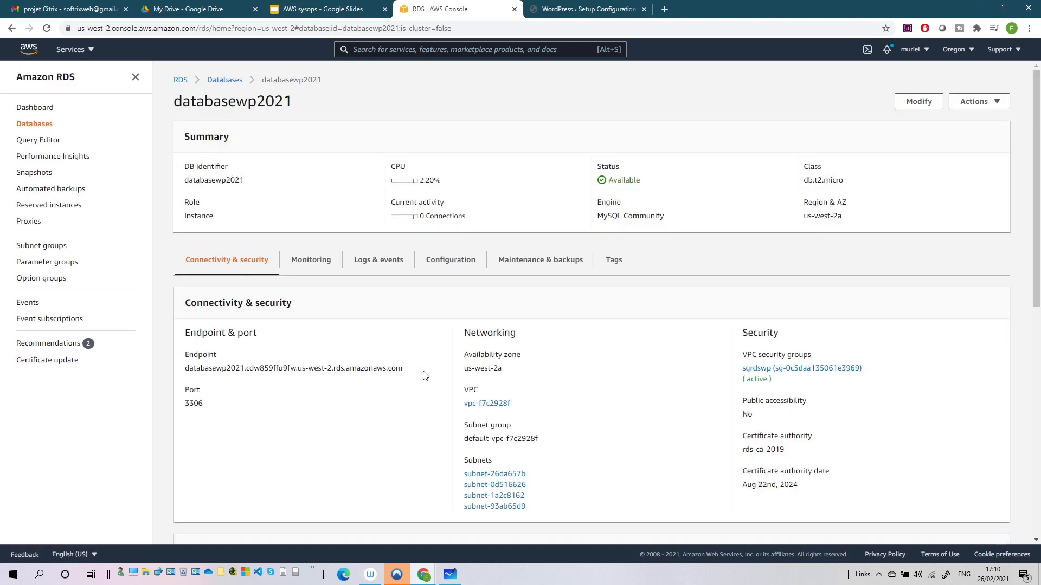
left_click_drag(426, 374, 185, 369)
left_click(575, 9)
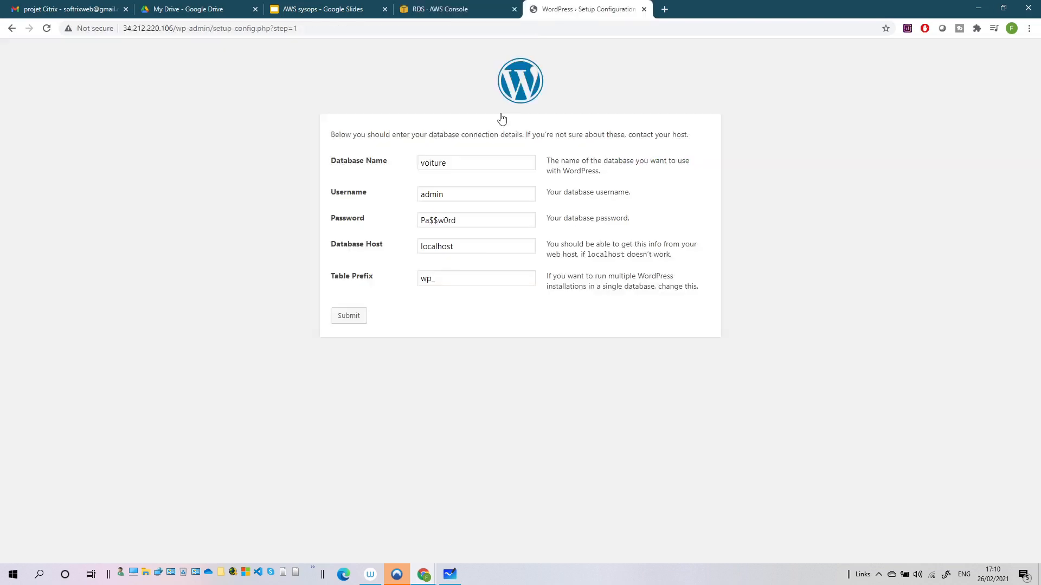
Replace localhost with the RDS endpoint as Database Host and submit the connection details
left_click_drag(476, 251, 410, 253)
key("ctrl+v")
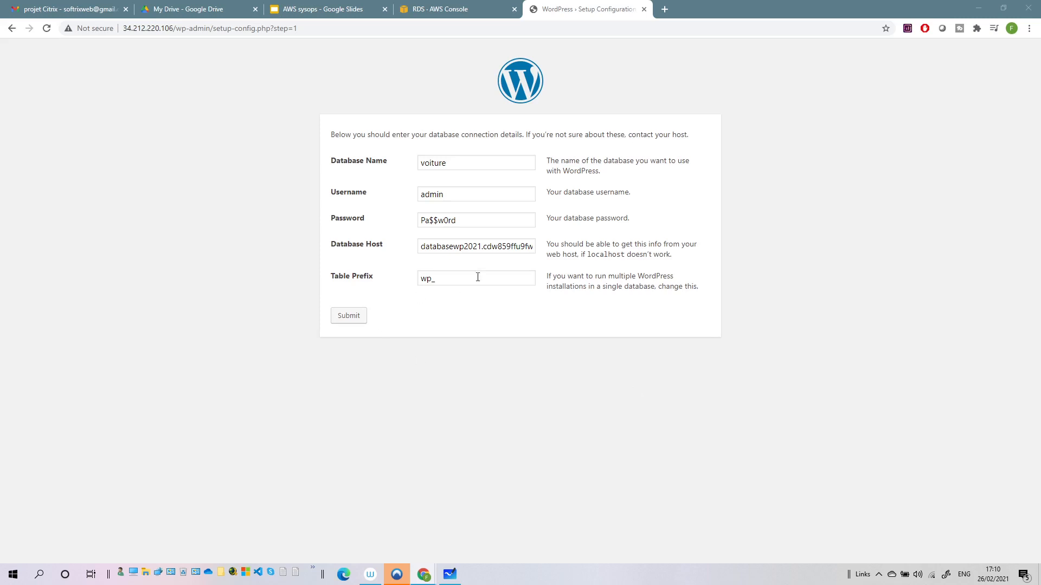
left_click(356, 319)
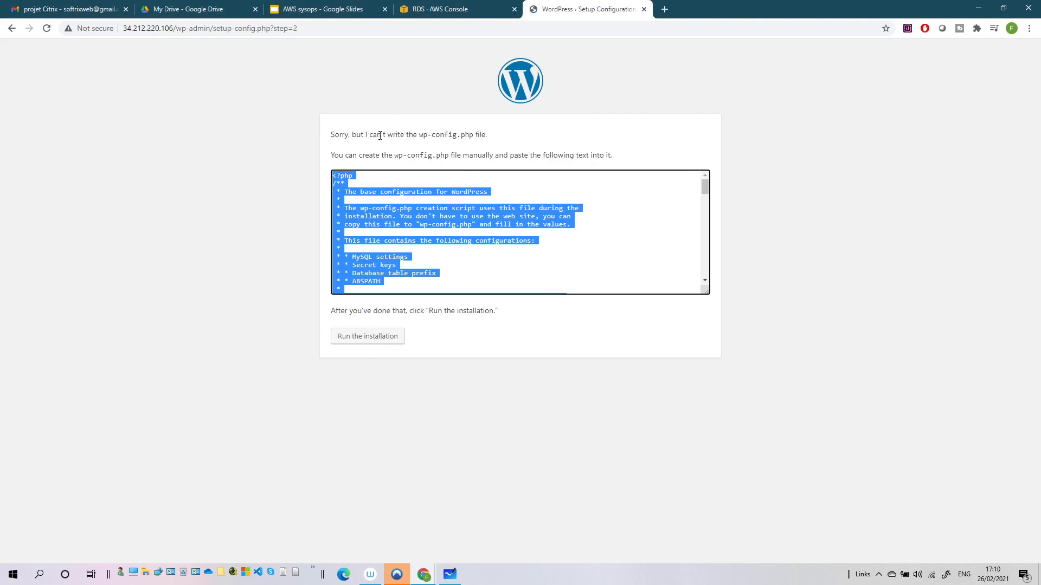
Select and copy all of the generated wp-config.php configuration text
left_click(362, 190)
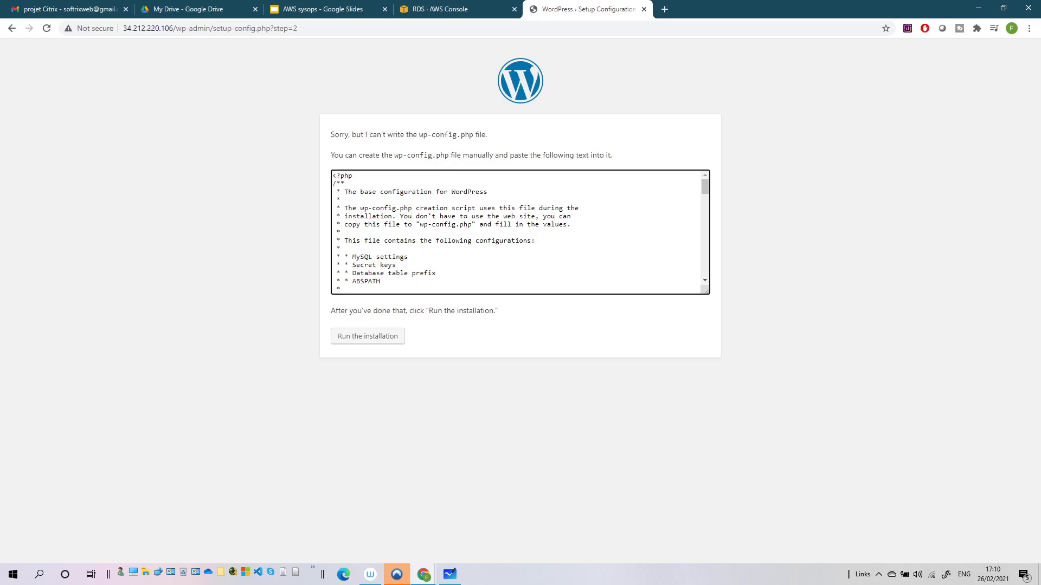
key("ctrl+a")
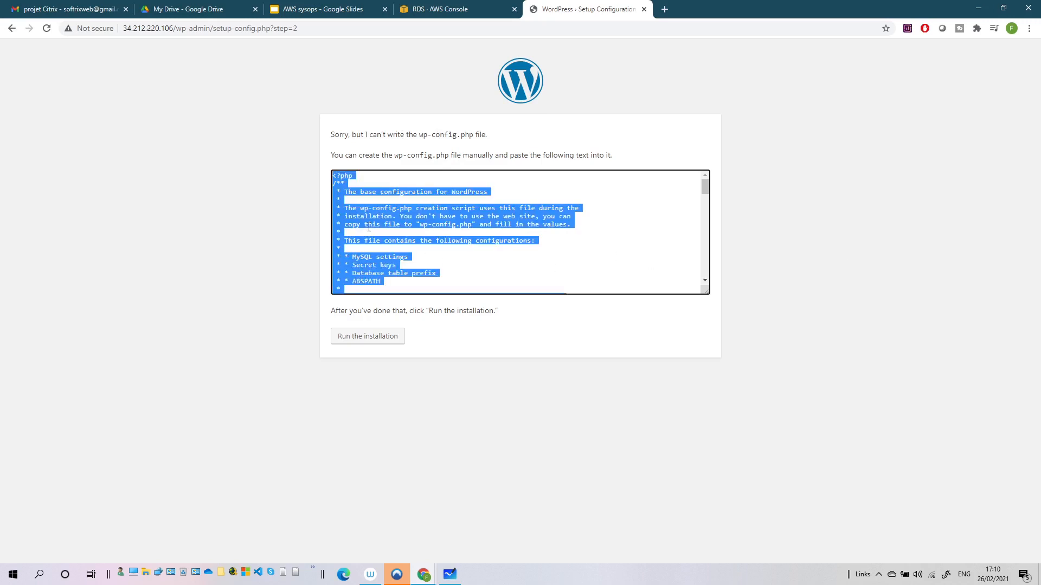
key("alt+Tab")
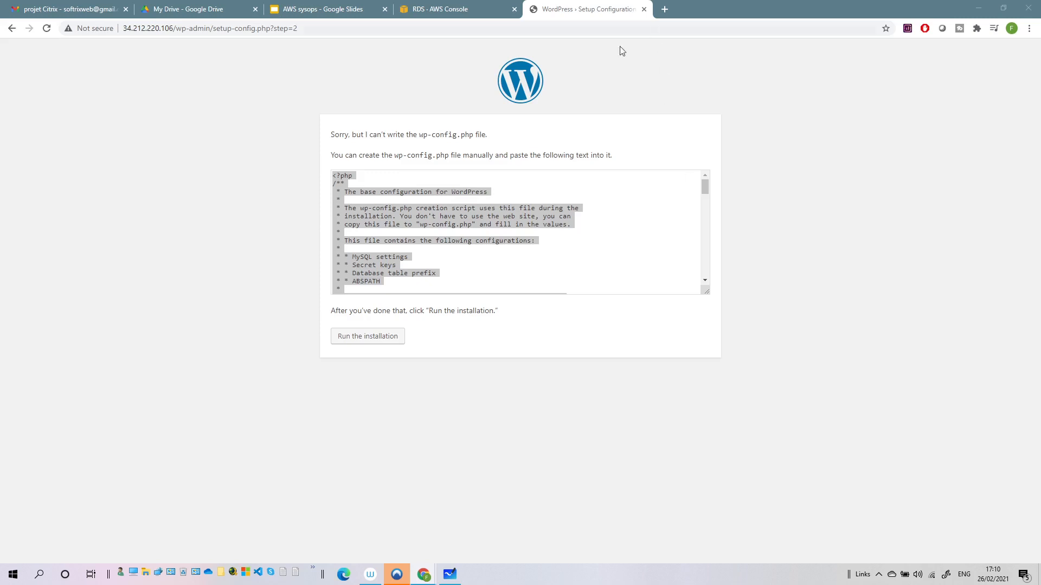
left_click(460, 10)
Find EC2 via console search, select the running instance, and connect through EC2 Instance Connect
left_click(384, 49)
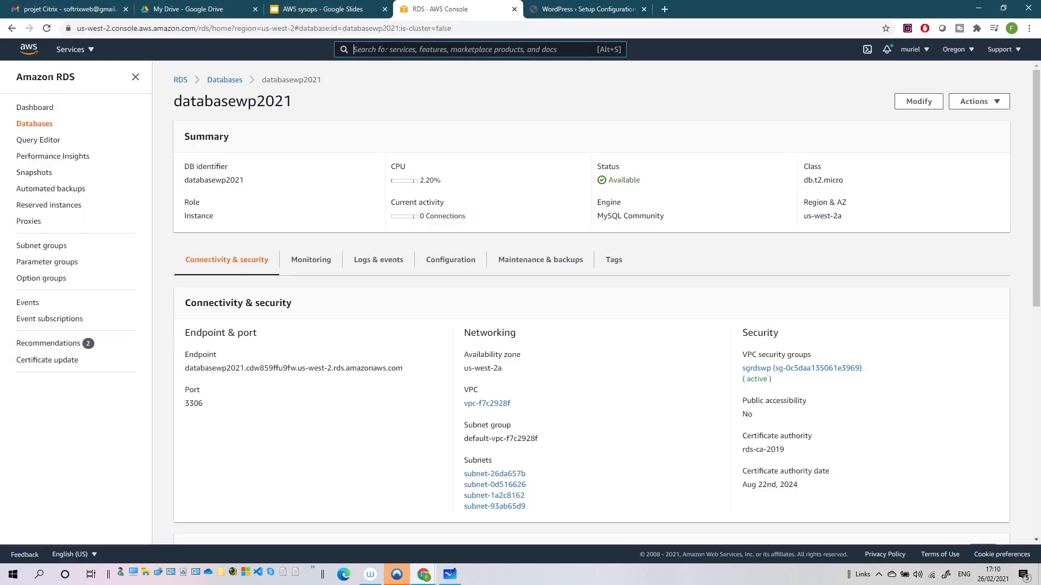
type("ec2")
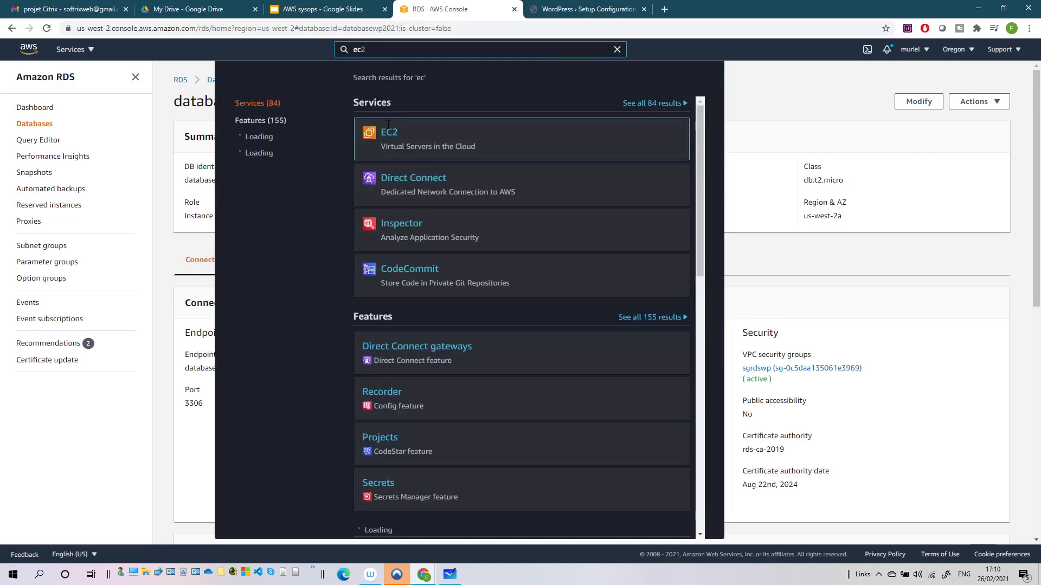
left_click(403, 136)
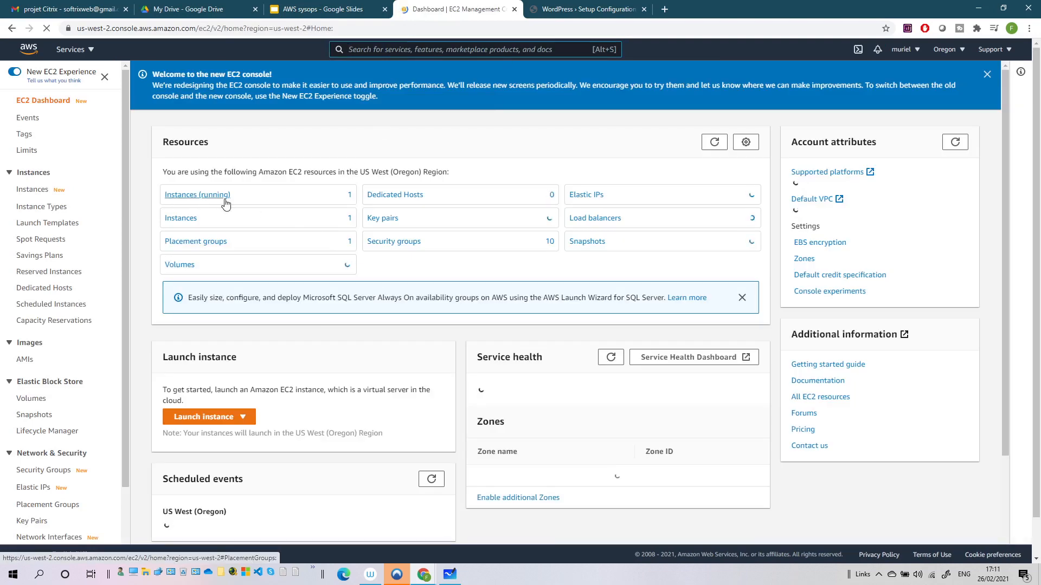
left_click(209, 196)
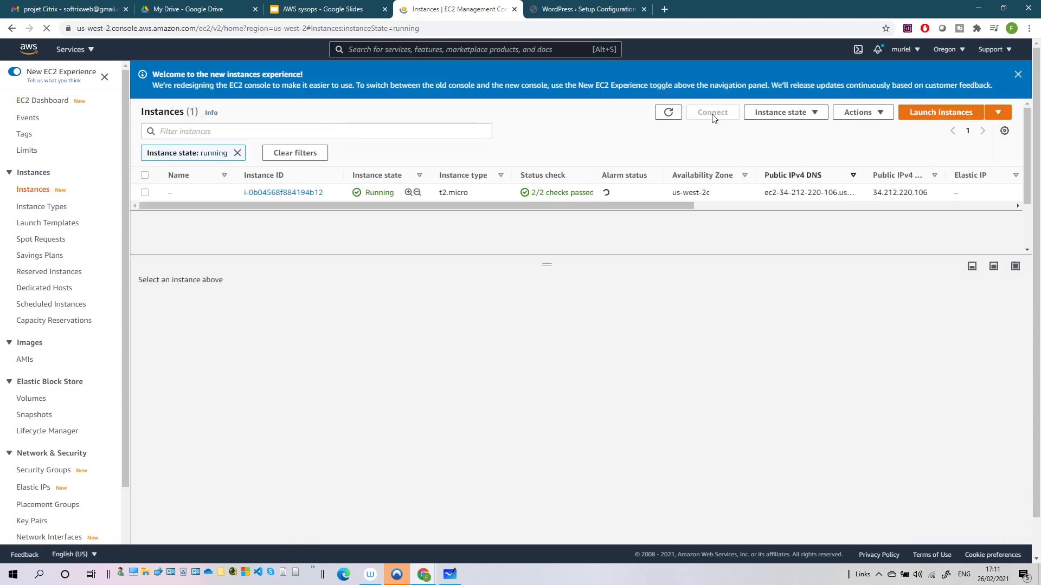
left_click(146, 193)
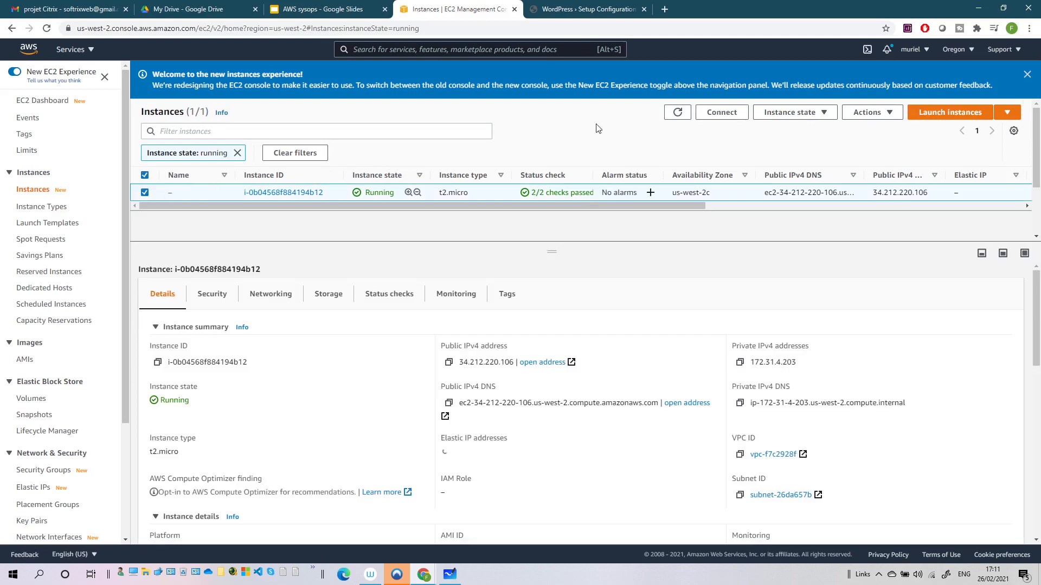
left_click(724, 112)
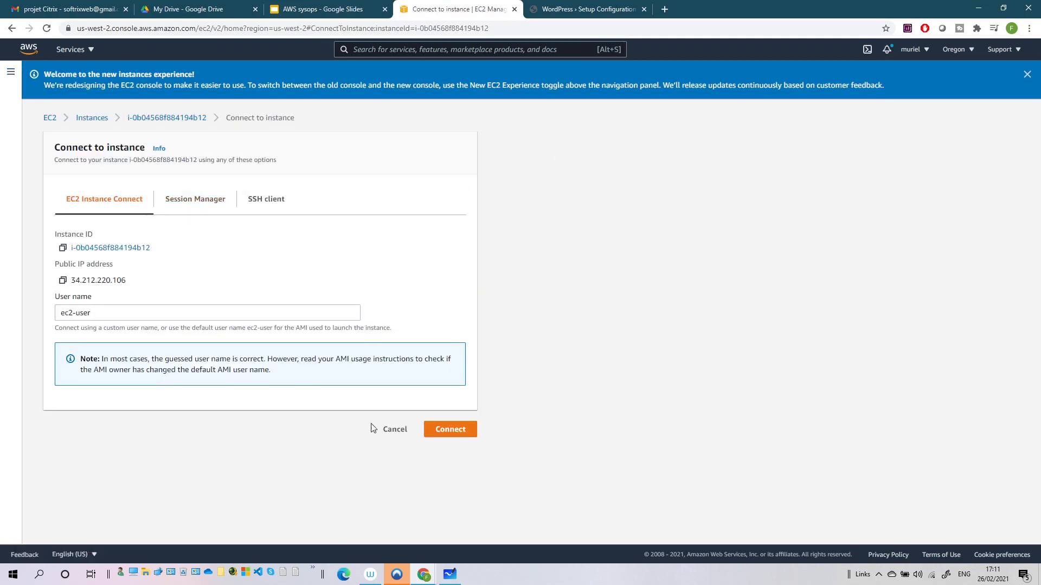
left_click(450, 429)
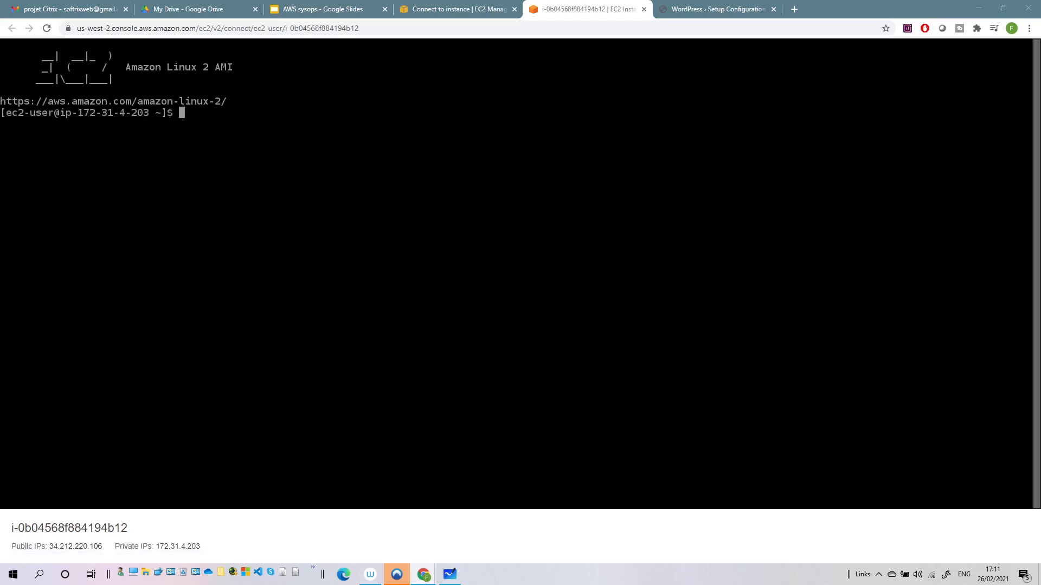
Become root with sudo su, change into /var/www/html, and list its files
left_click(507, 221)
type("su")
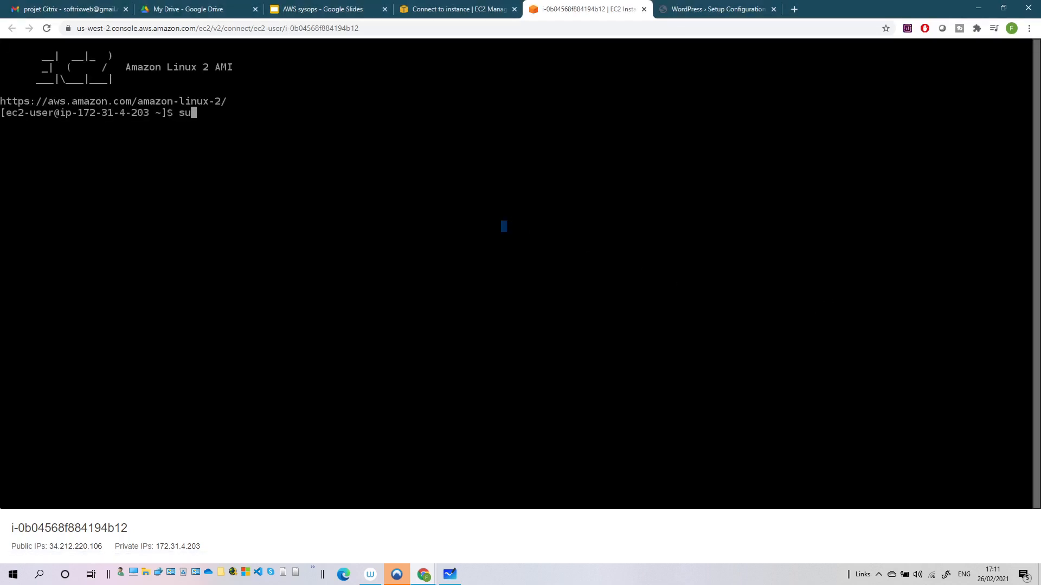
type("do su")
key("Return")
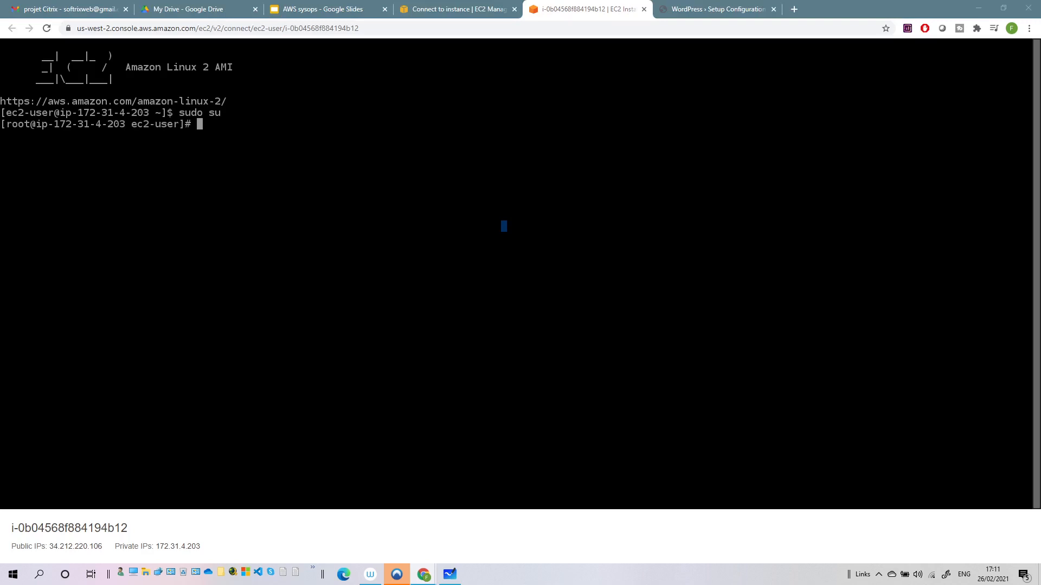
left_click(257, 203)
type("cd ")
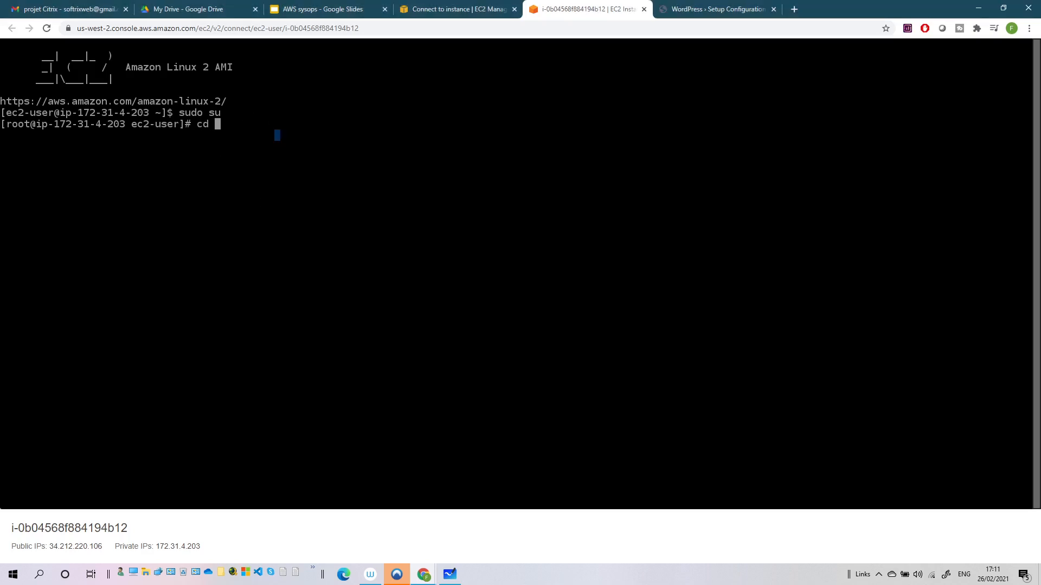
type("/var/w")
key("Tab")
type("html")
key("Return")
type("ls")
key("Return")
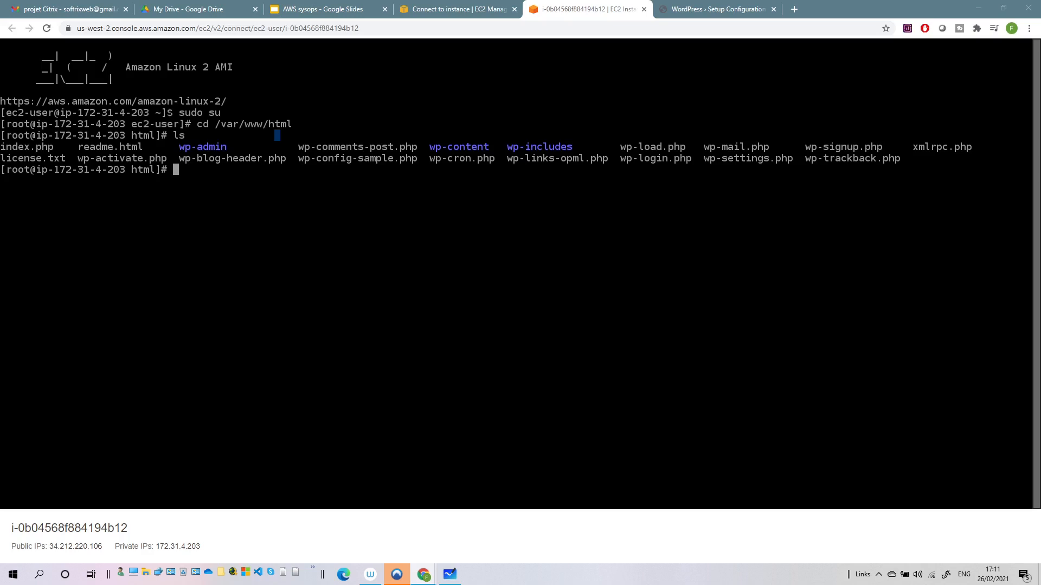
Open a new wp-config.php in nano, reusing the file name copied from the setup page
left_click(726, 8)
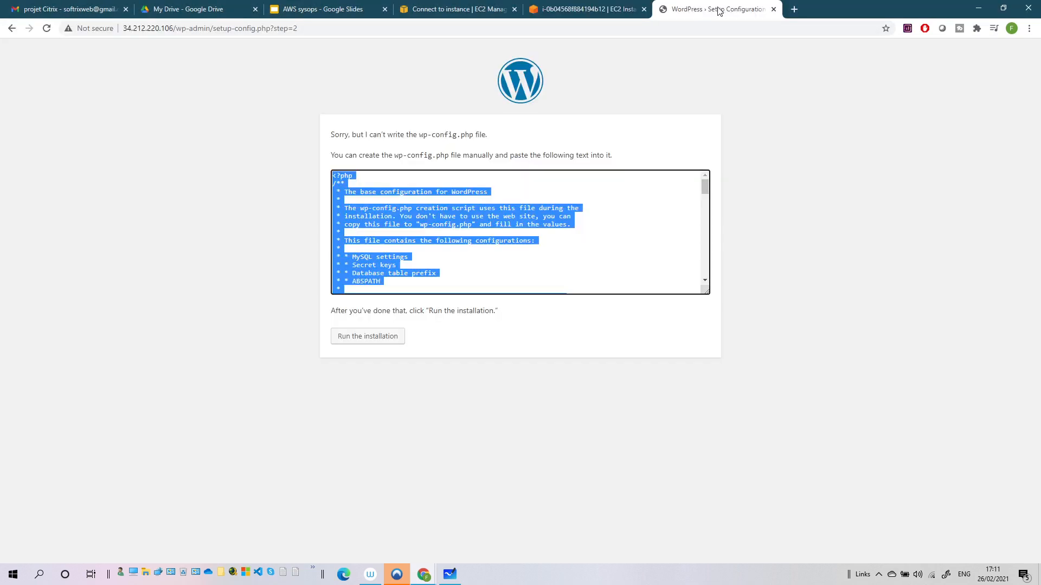
left_click_drag(419, 132, 474, 138)
key("ctrl+c")
left_click(591, 9)
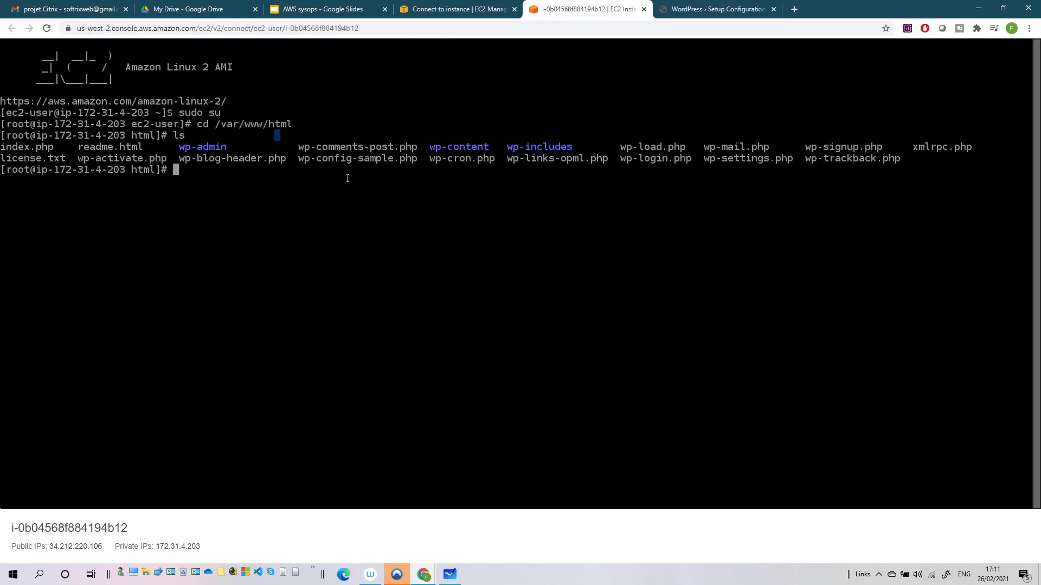
type("vi")
key("BackSpace")
key("BackSpace")
type("nano")
key("ctrl+v")
key("Left")
key("Left")
key("Left")
key("Left")
key("Left")
key("Left")
key("Left")
key("Left")
key("Left")
key("Left")
key("Left")
key("Left")
key("Left")
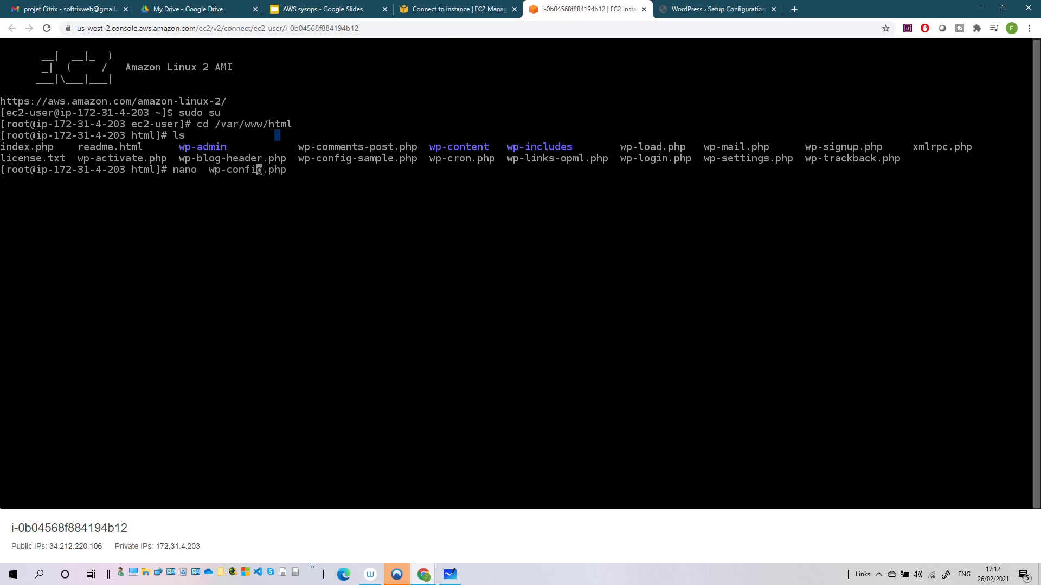
key("BackSpace")
key("Return")
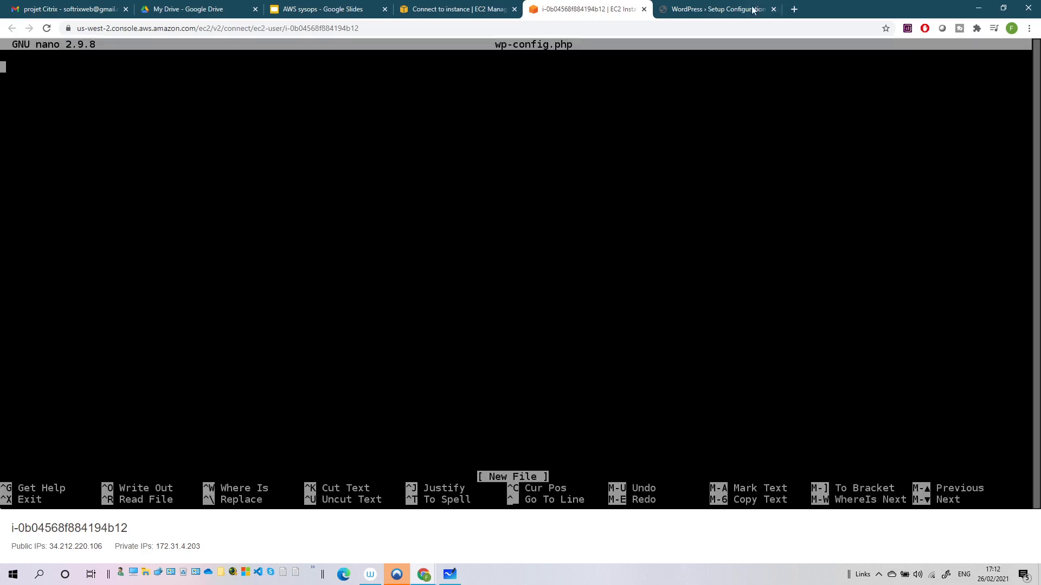
Copy the generated WordPress configuration and paste it into wp-config.php
left_click(715, 9)
left_click(435, 205)
key("ctrl+a")
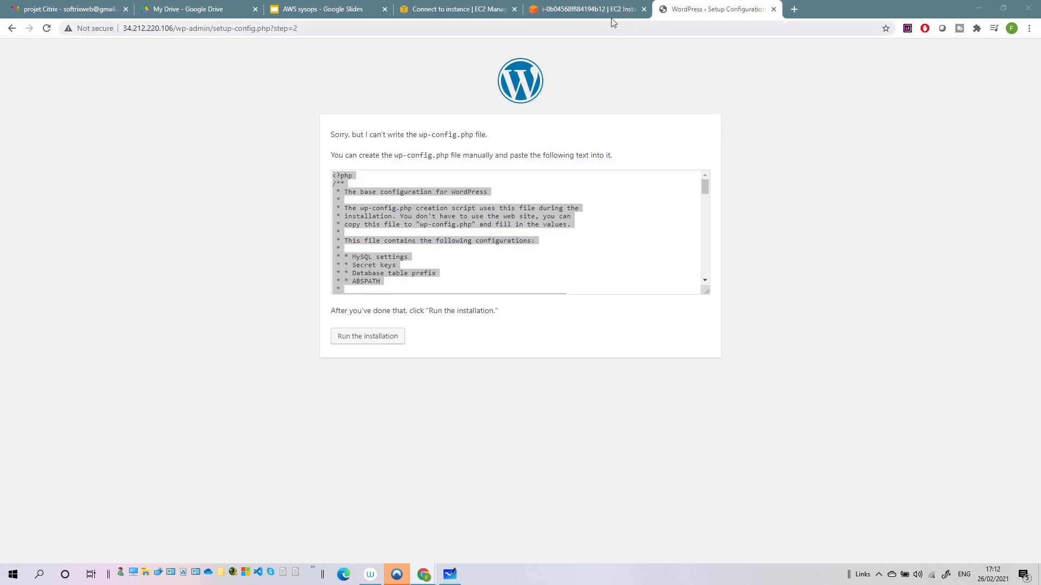
left_click(591, 10)
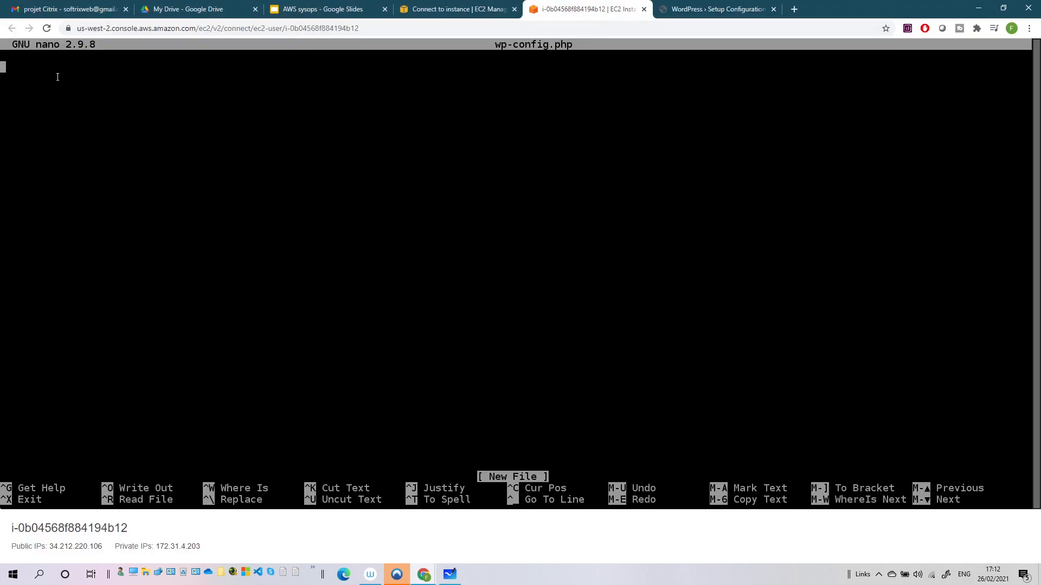
key("ctrl+shift+v")
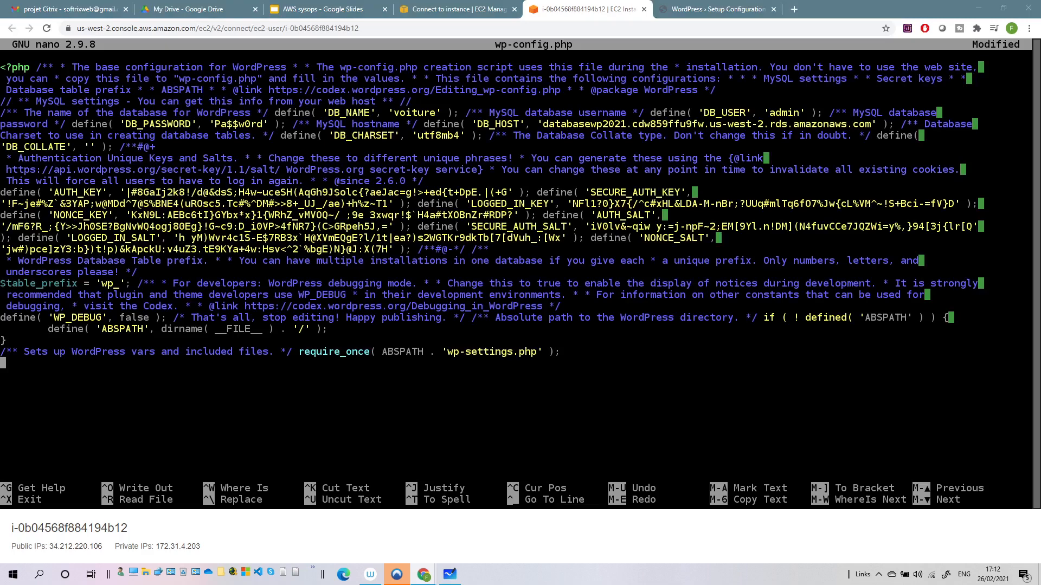
Save wp-config.php and exit nano
left_click(324, 338)
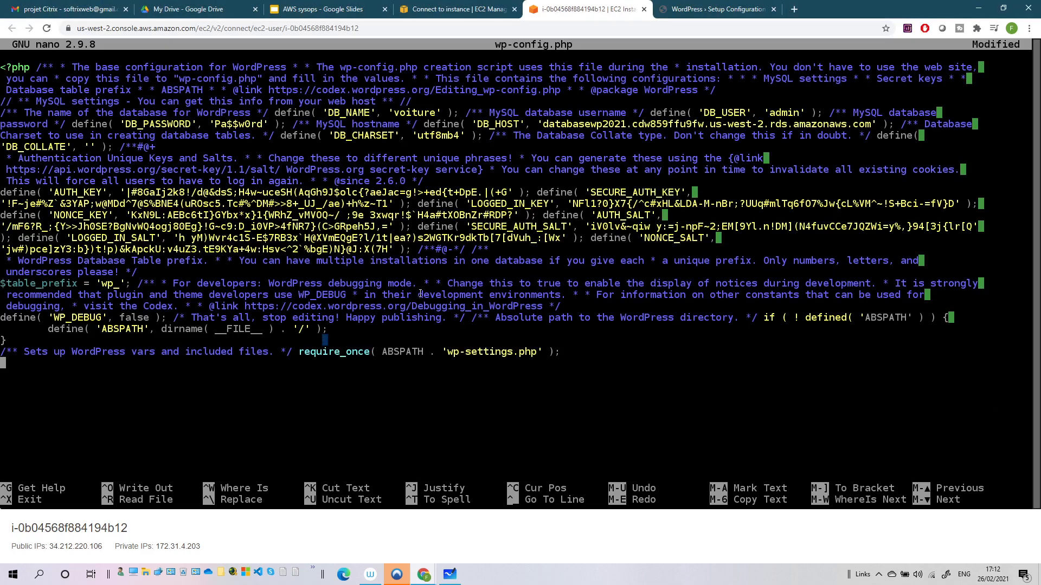
key("ctrl+x")
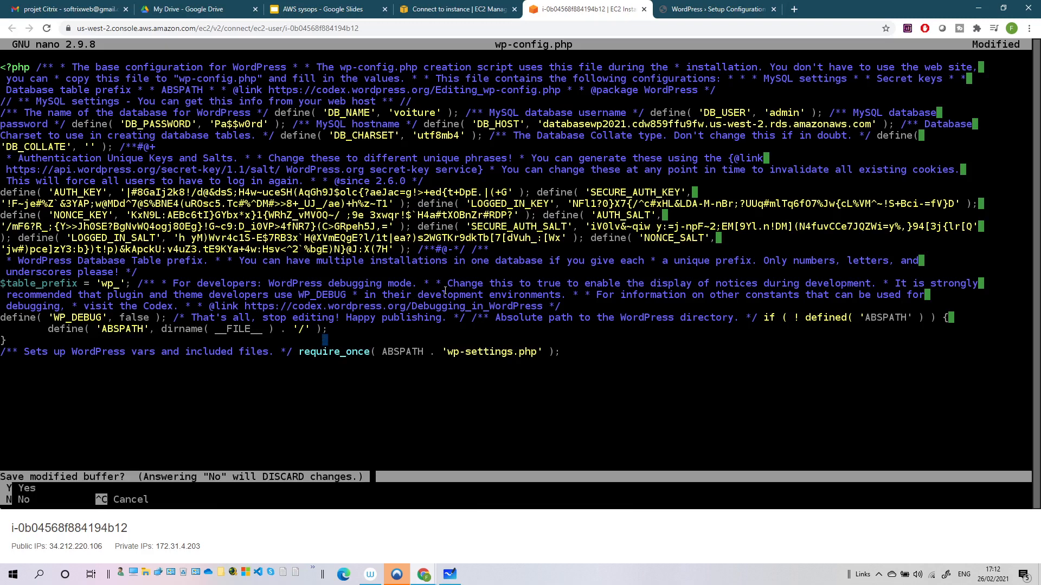
key("y")
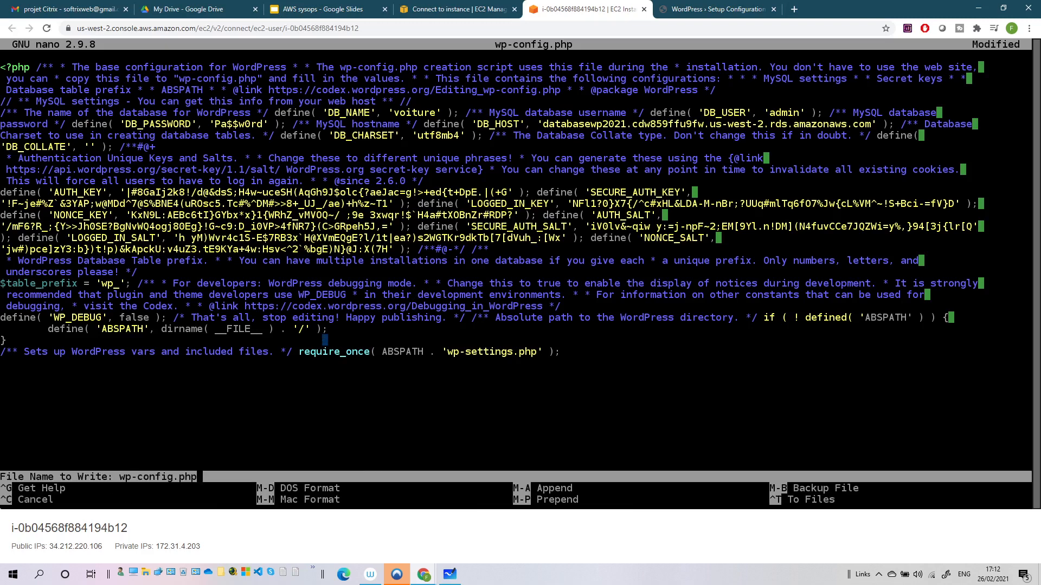
key("Return")
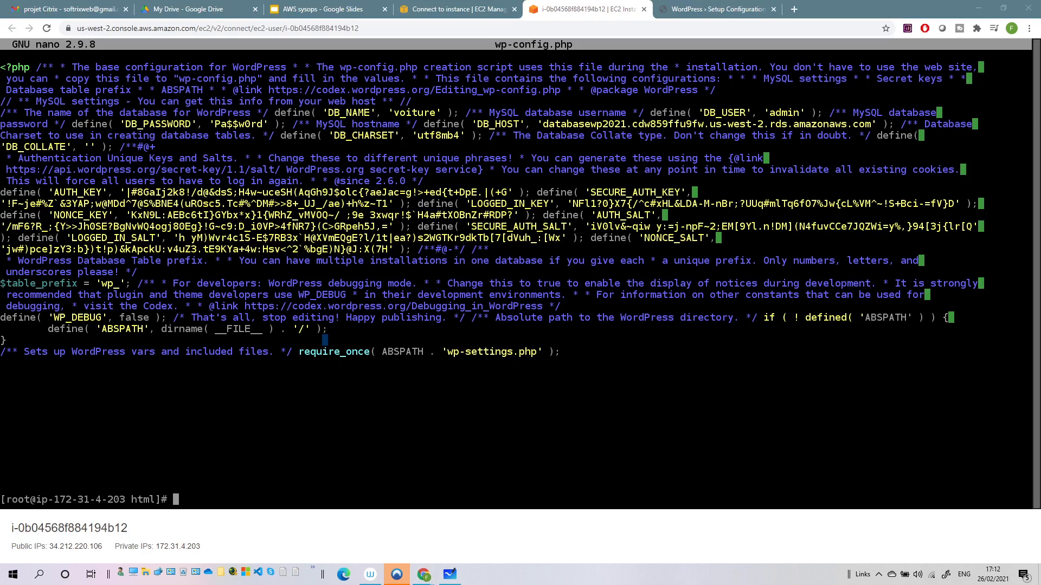
Run the WordPress installation and enter the site title 'Super Cars'
left_click(674, 10)
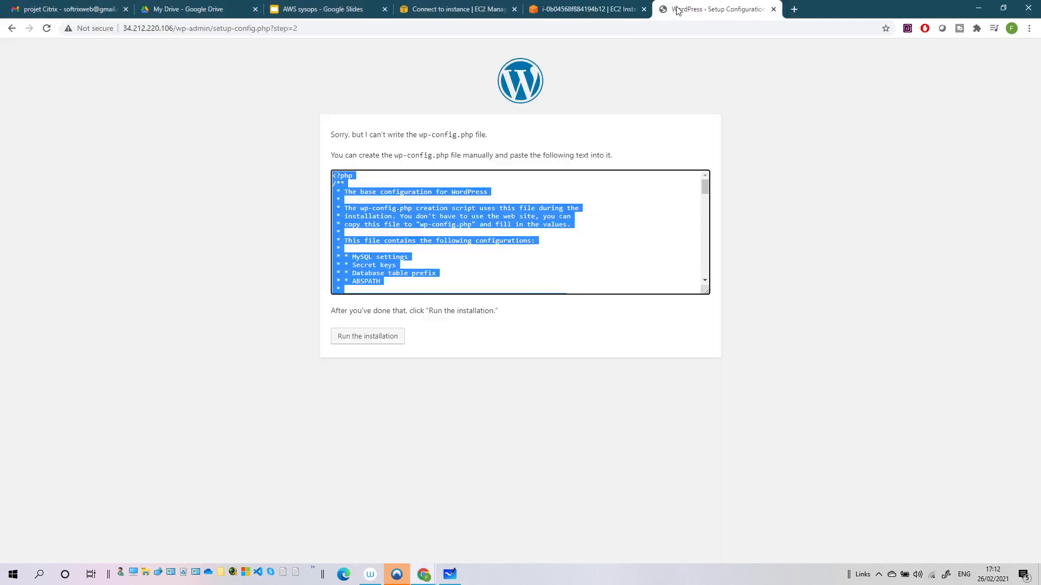
left_click(383, 335)
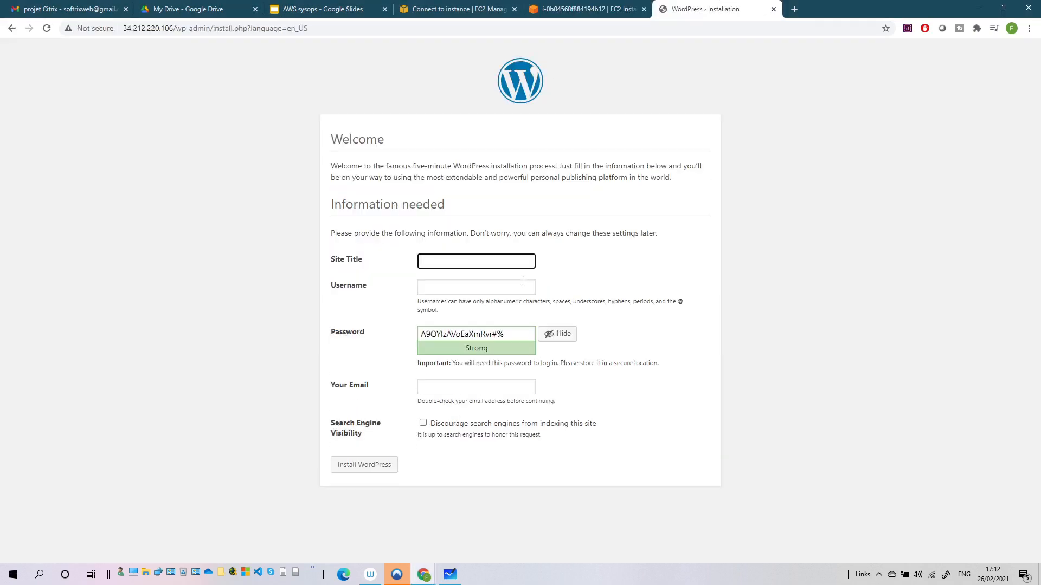
left_click(450, 264)
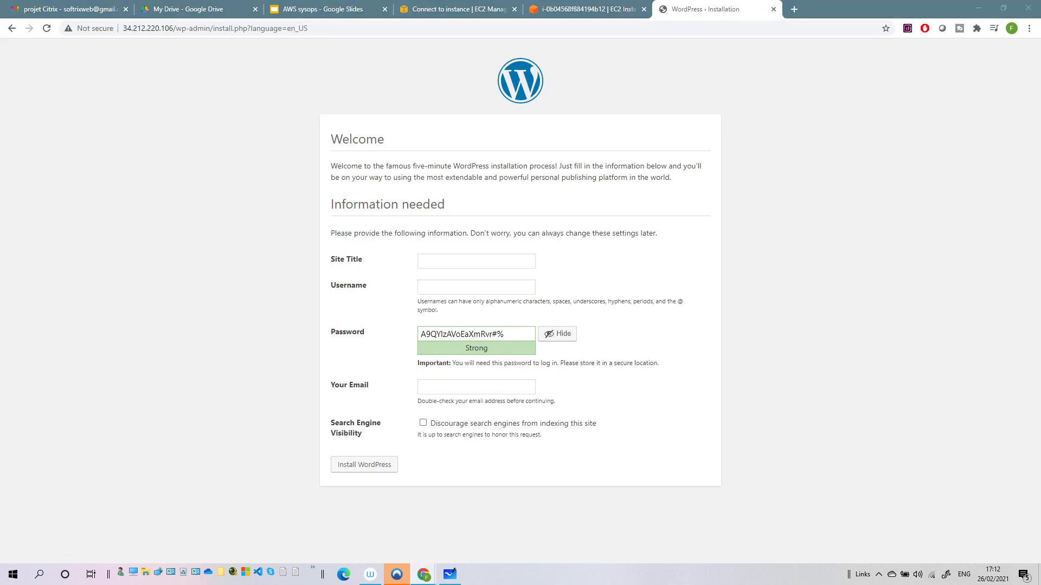
left_click(441, 263)
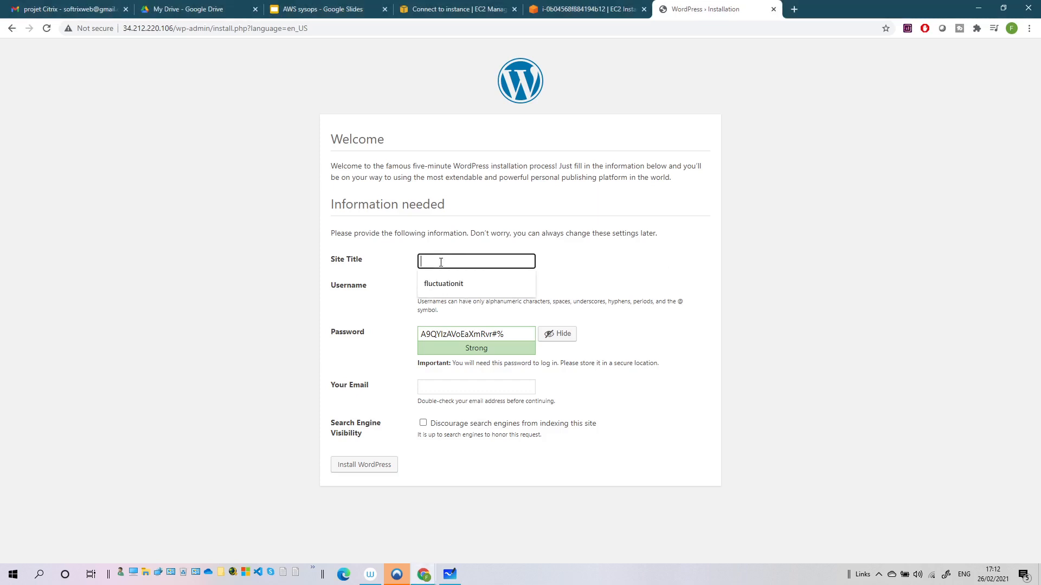
type("Super Cars")
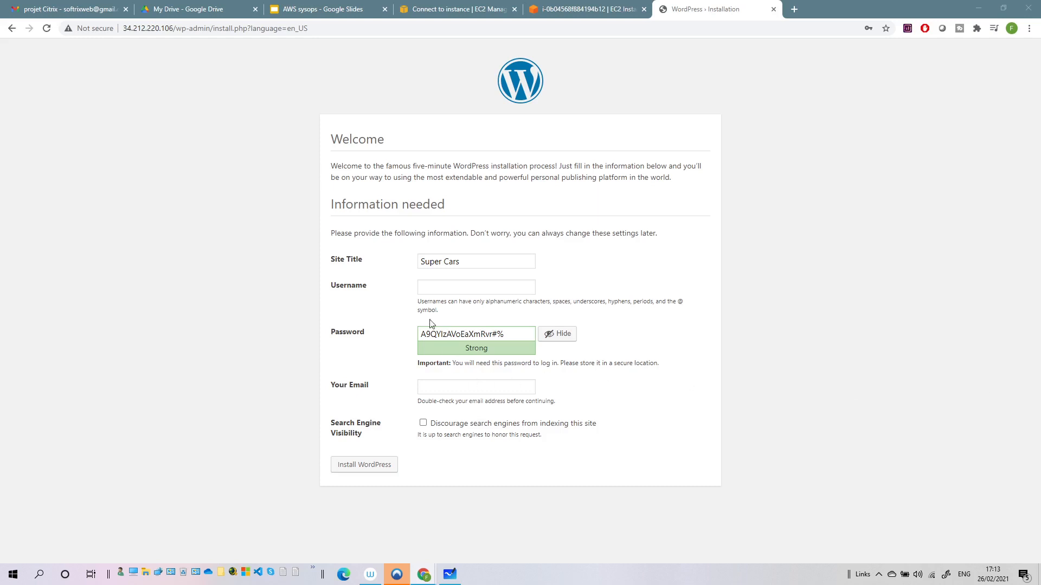
Set username admin, replace the generated password with your own, and confirm the weak password
left_click(438, 293)
type("admin")
left_click_drag(515, 334, 411, 336)
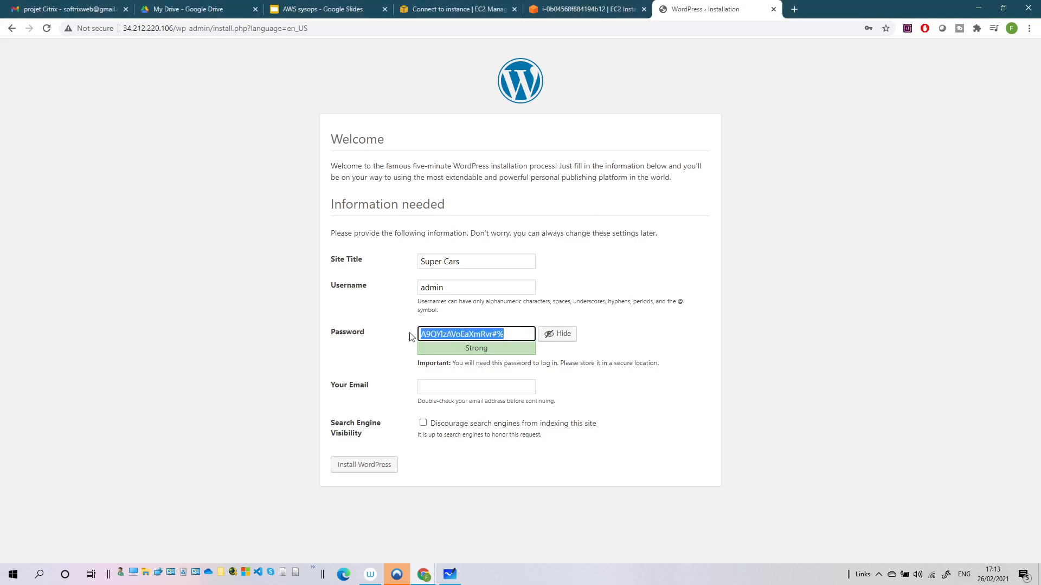
type("Pa")
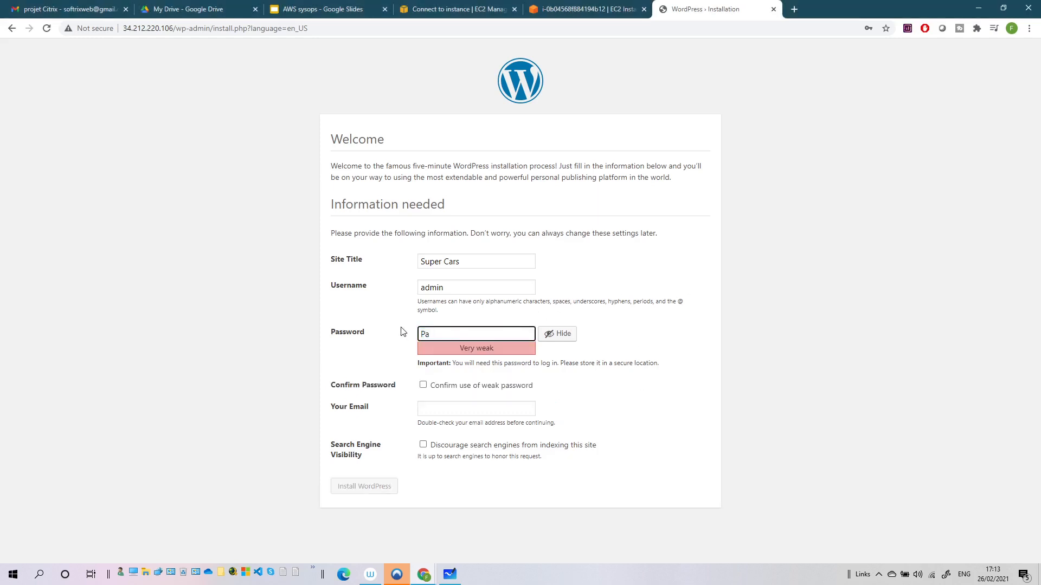
type("$$w0rd")
left_click(627, 300)
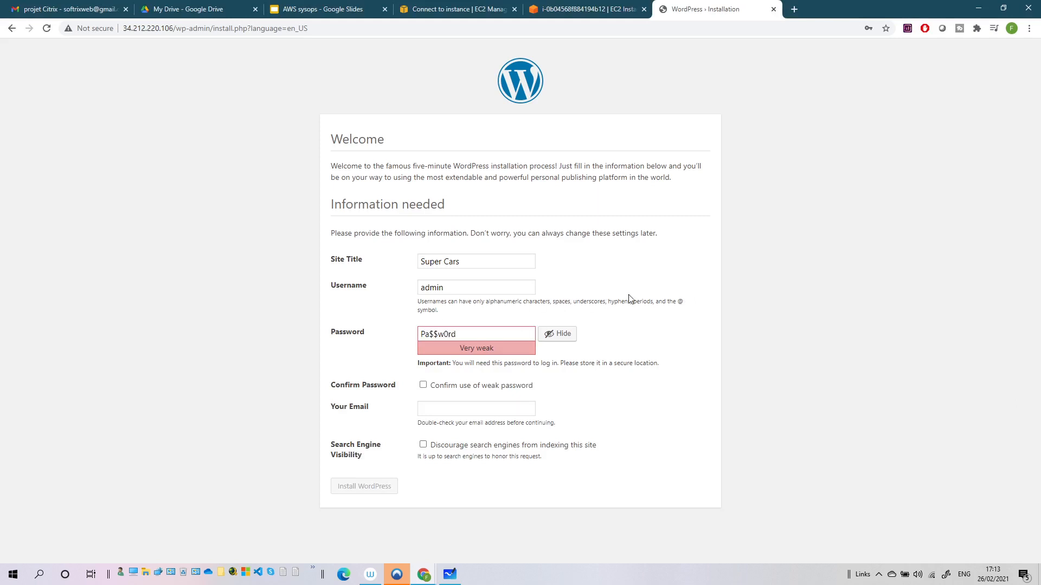
left_click(472, 328)
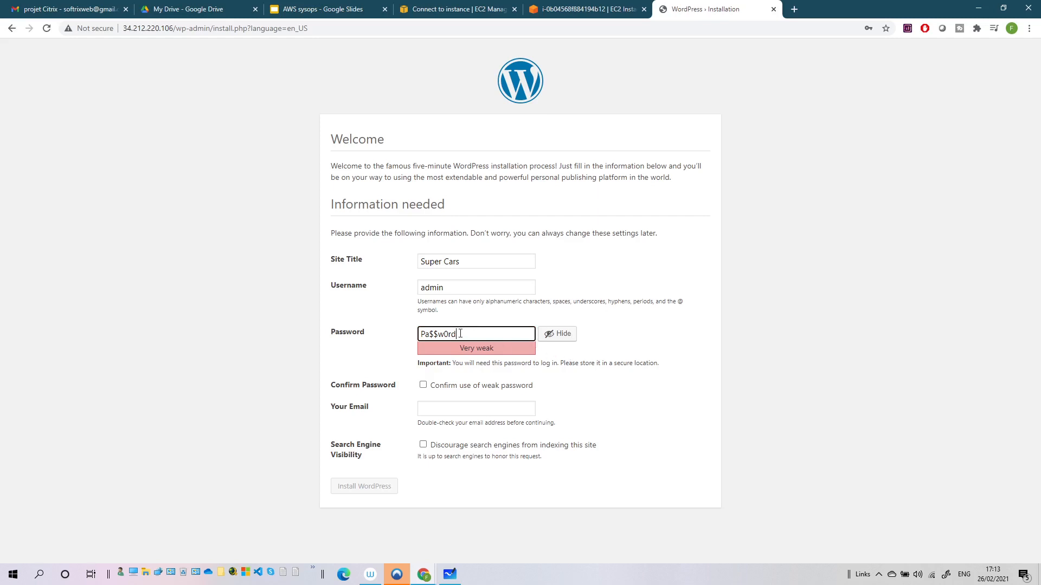
left_click(422, 385)
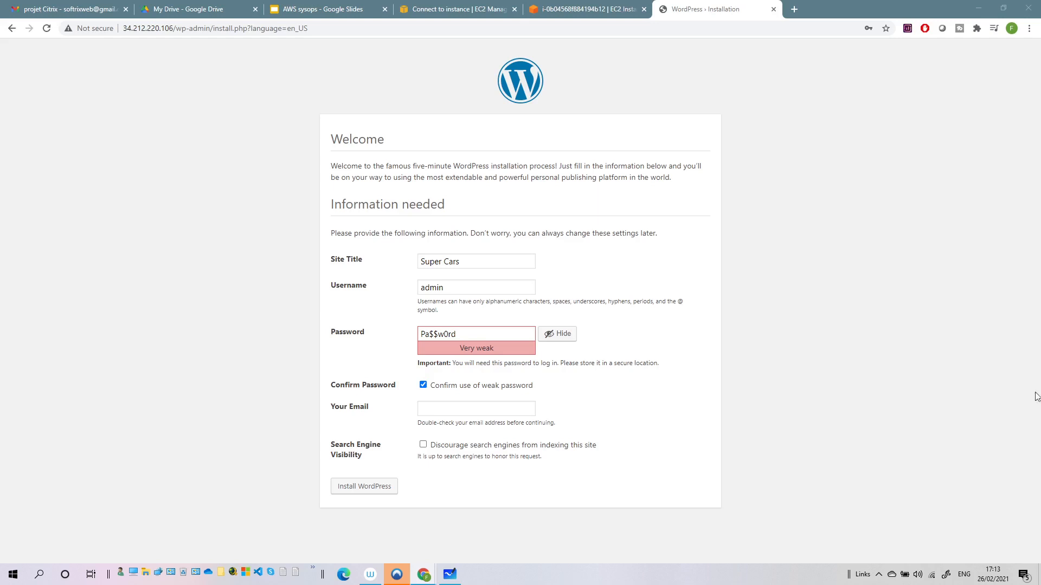
Re-confirm the weak password, add the administrator's e-mail from autofill, and install WordPress
left_click(374, 487)
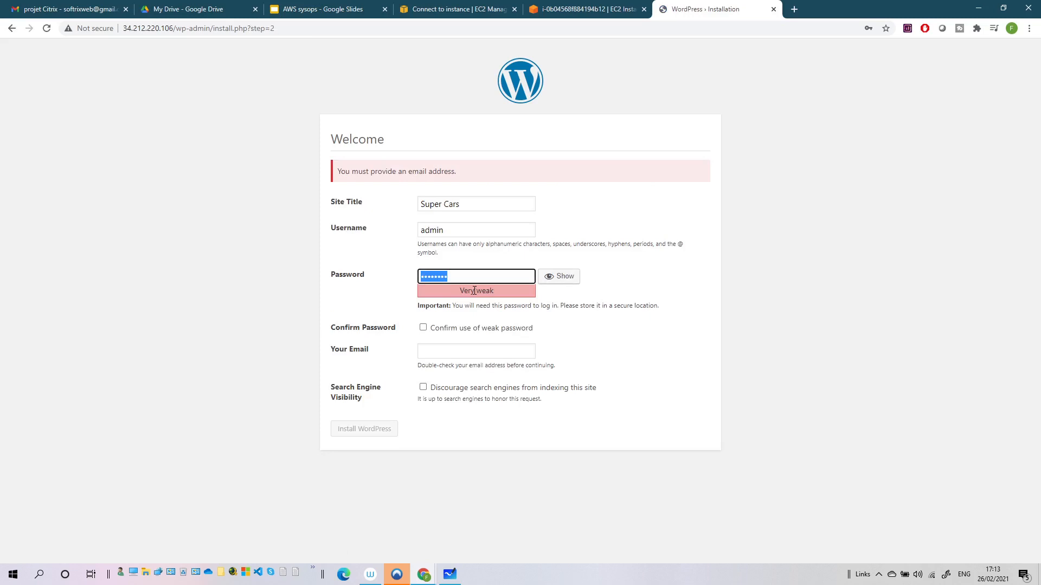
left_click(423, 328)
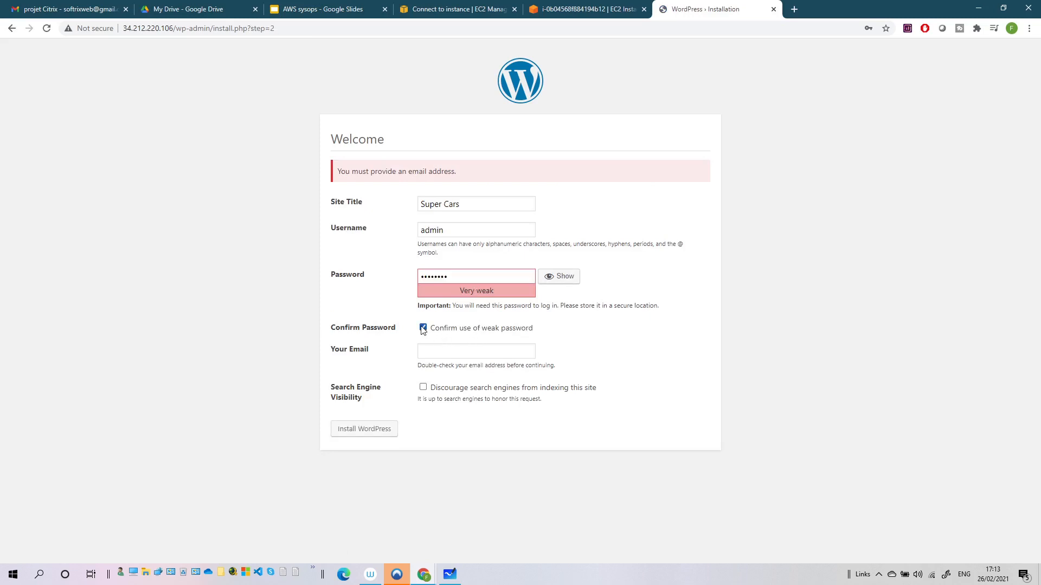
left_click(447, 352)
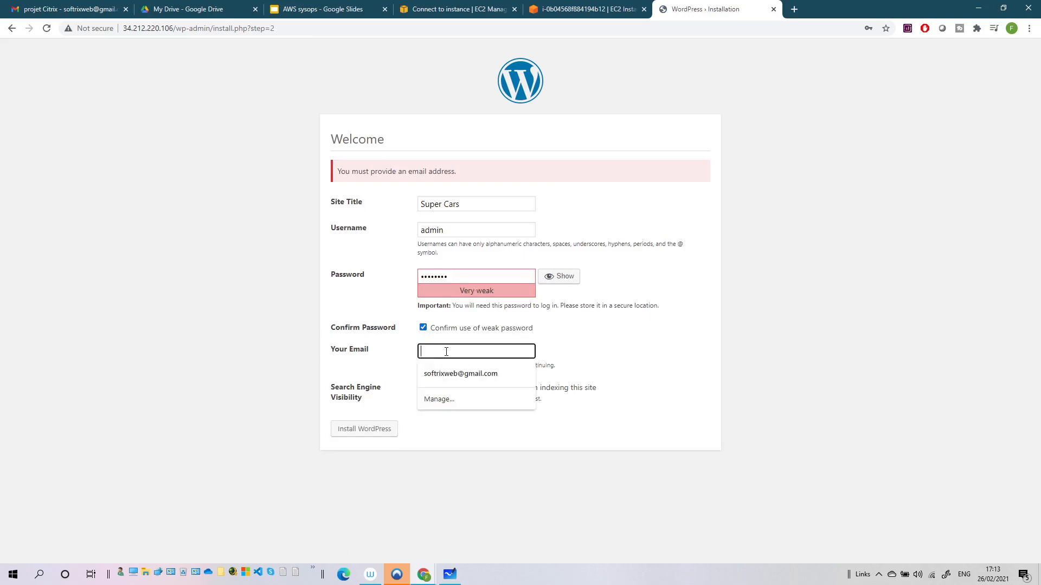
left_click(462, 374)
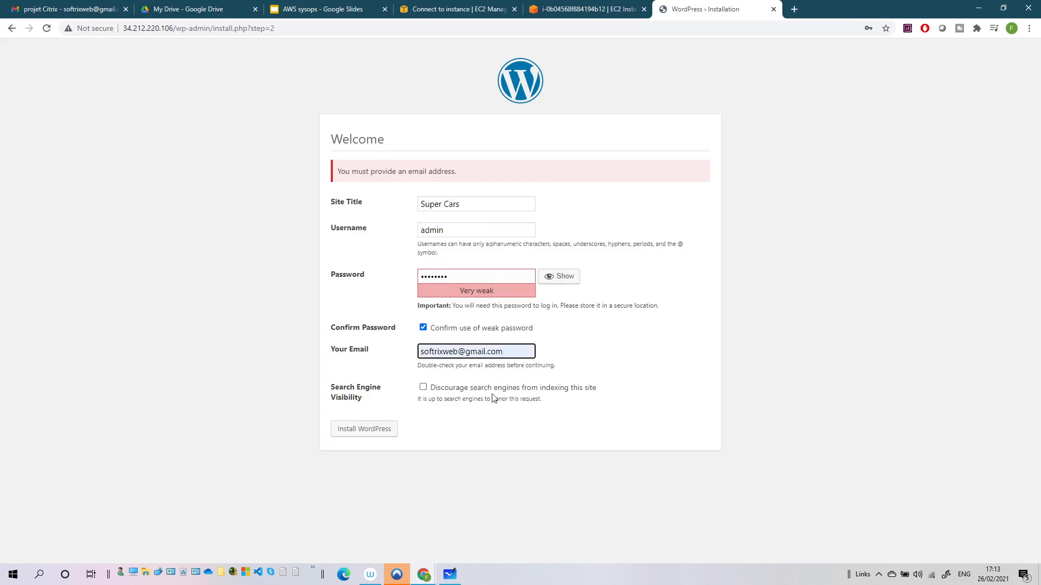
left_click(372, 427)
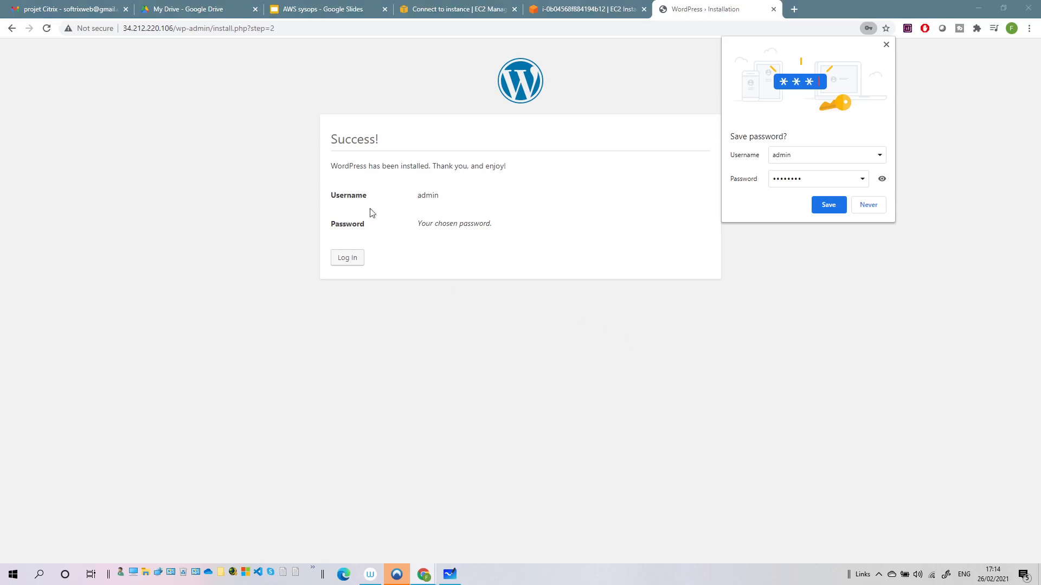
Log in to WordPress as admin with the account password
left_click(355, 260)
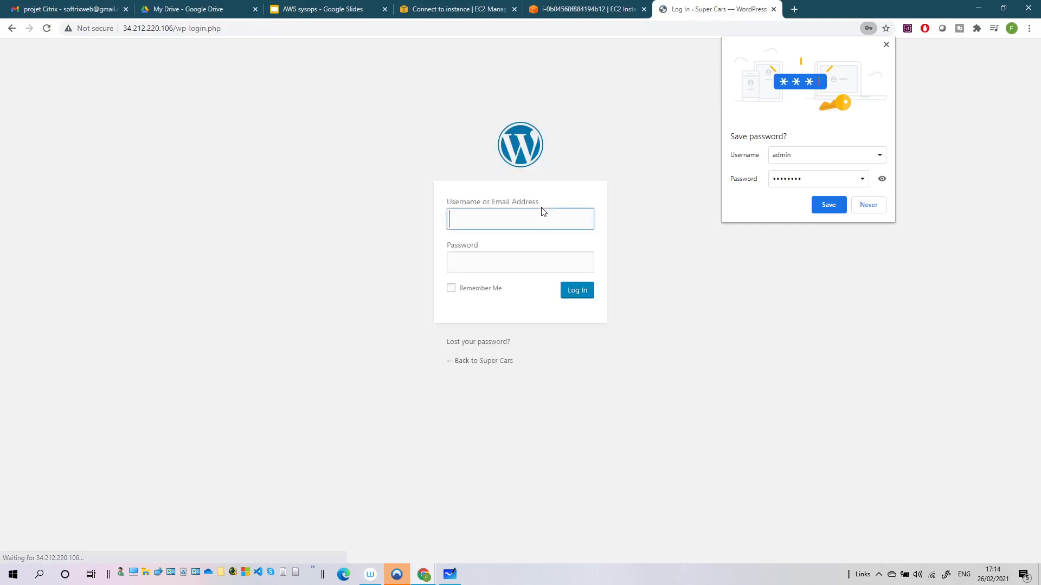
type("admin")
key("Tab")
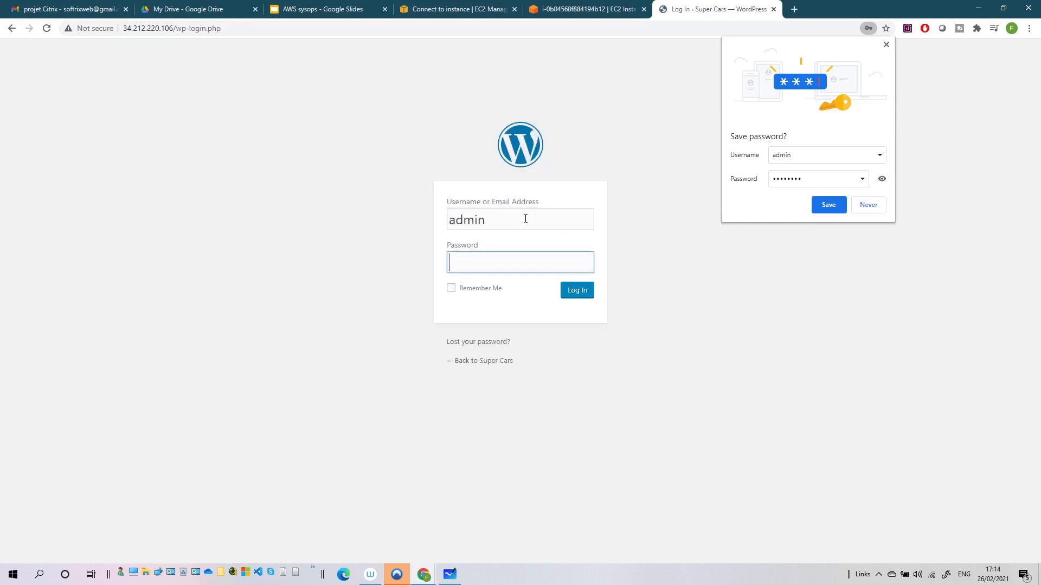
type("••••••••")
key("Return")
Open Customize Your Site and dismiss the browser's save-password prompt
left_click(868, 209)
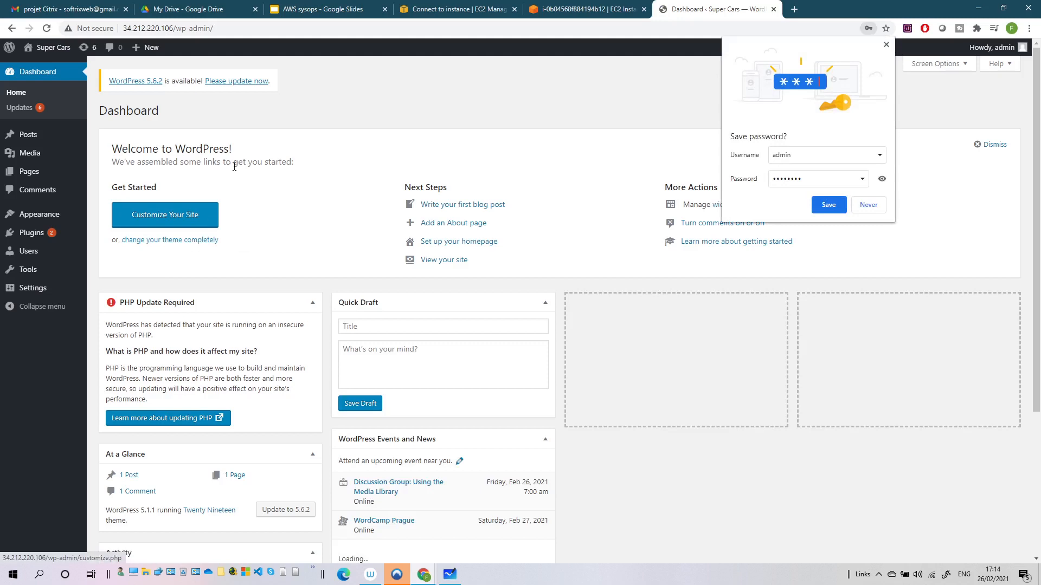
left_click(181, 219)
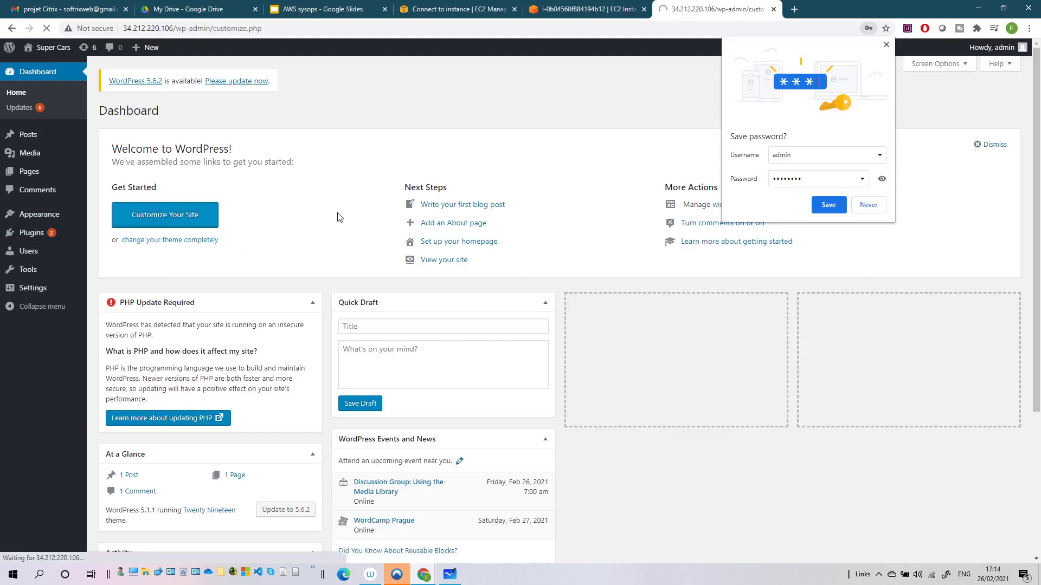
left_click(868, 206)
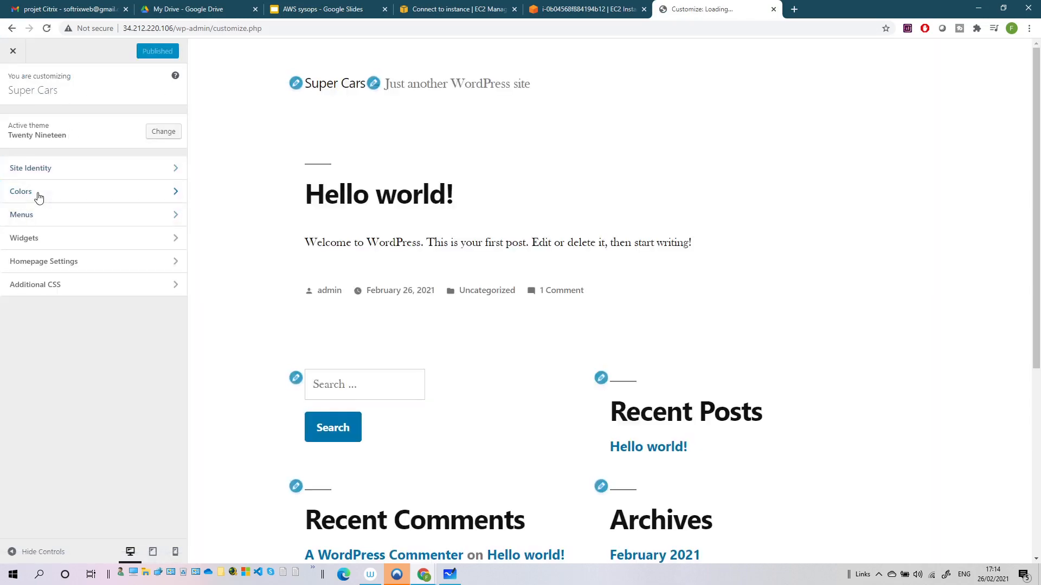
Set a Custom primary colour with the hue slid to purple, publish, and close the Customizer
left_click(39, 195)
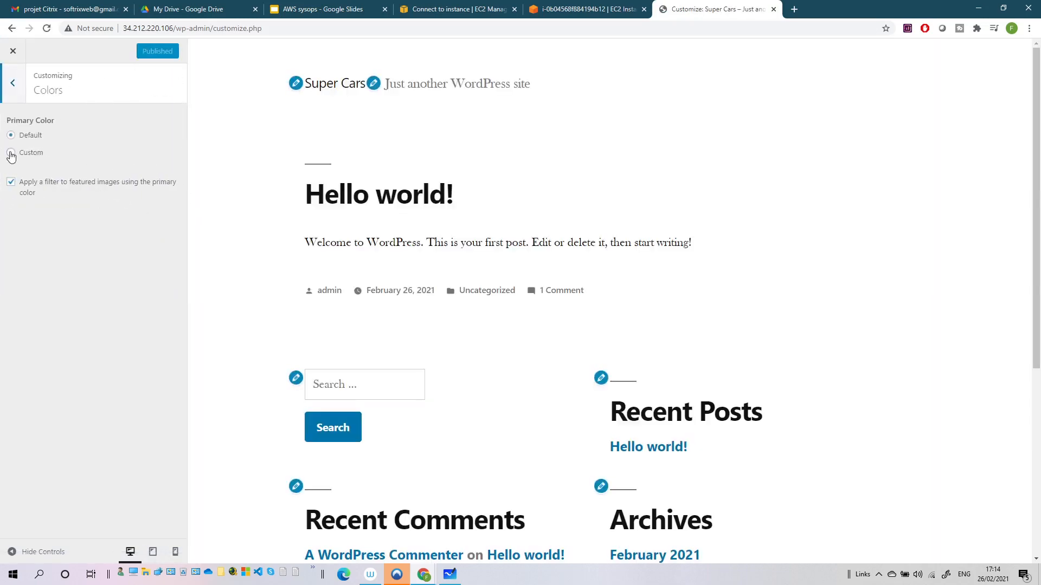
left_click(11, 152)
left_click_drag(88, 205, 123, 205)
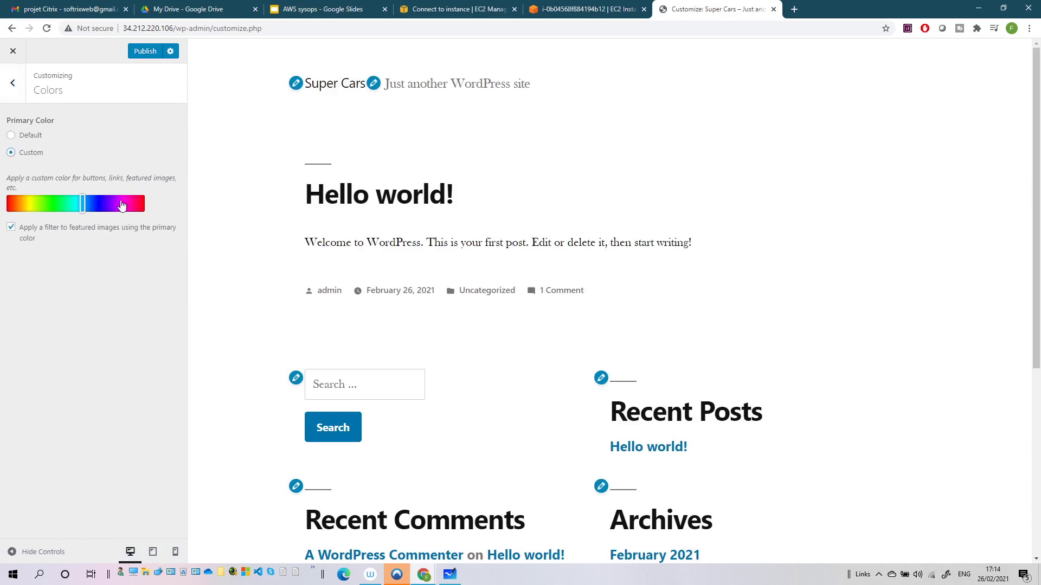
left_click(157, 50)
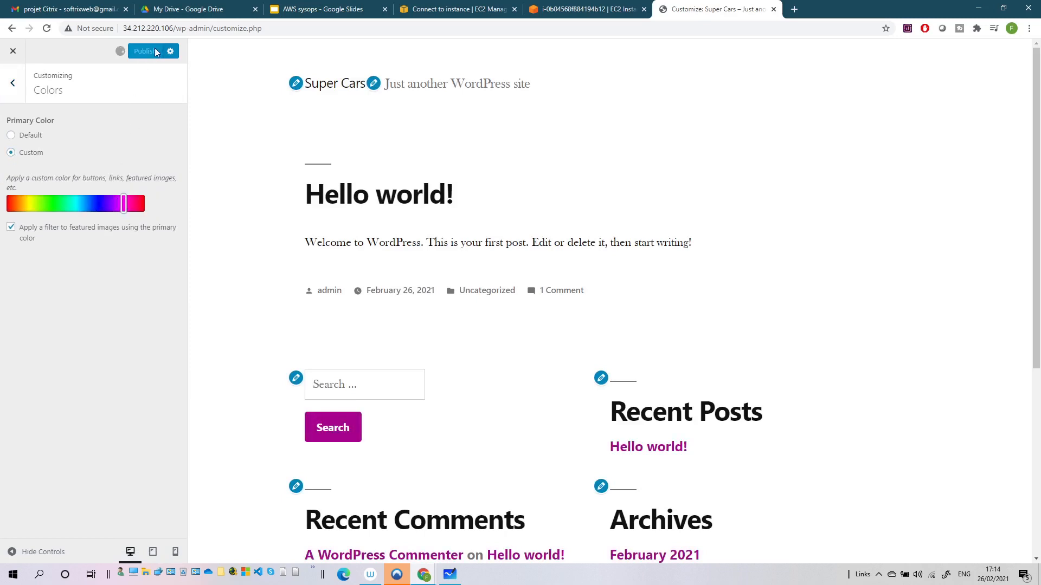
left_click(10, 87)
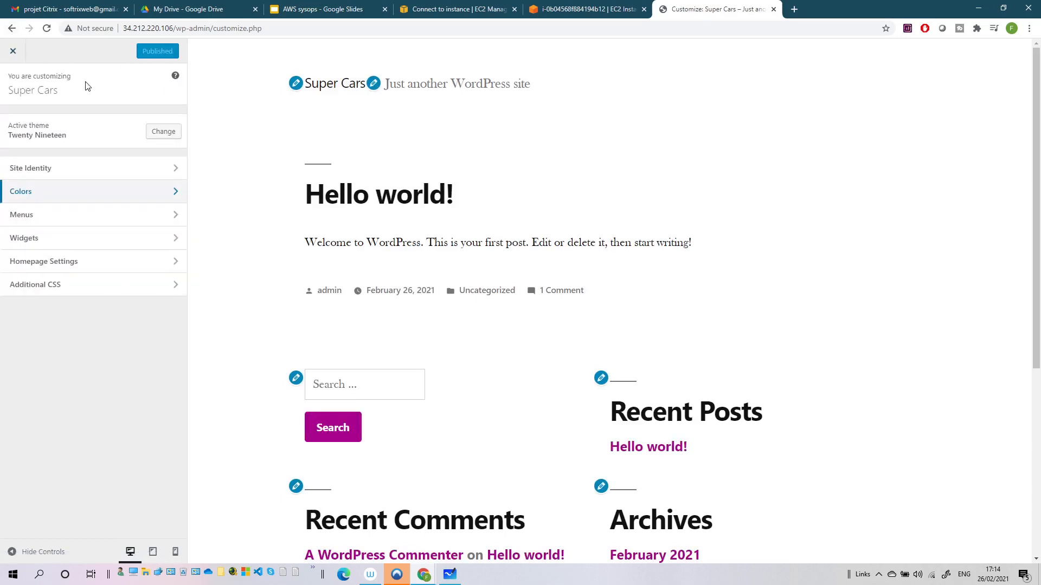
left_click(13, 52)
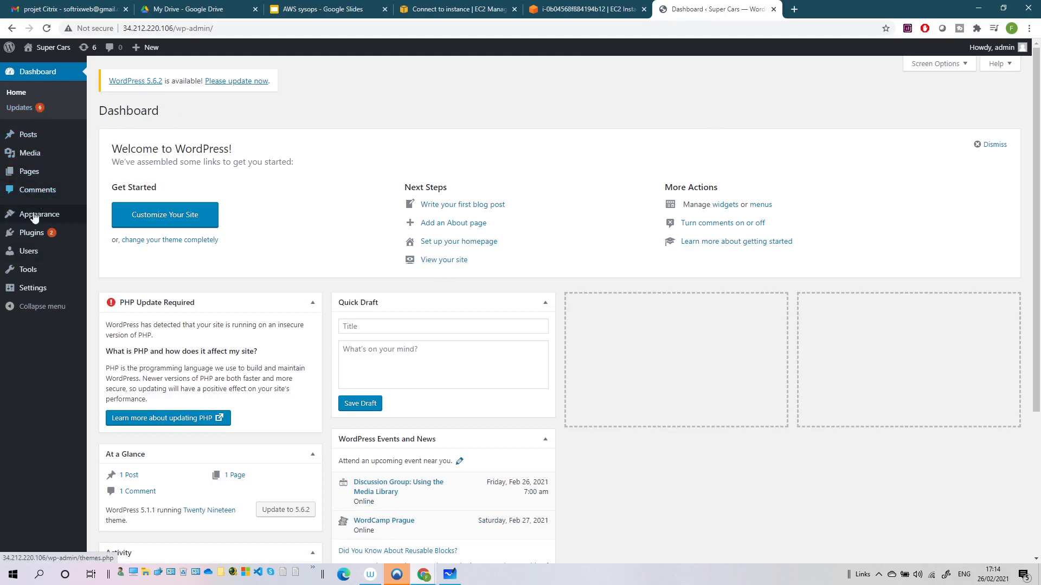
Visit the live Super Cars site, scroll its front page, and reopen Customize
left_click(32, 234)
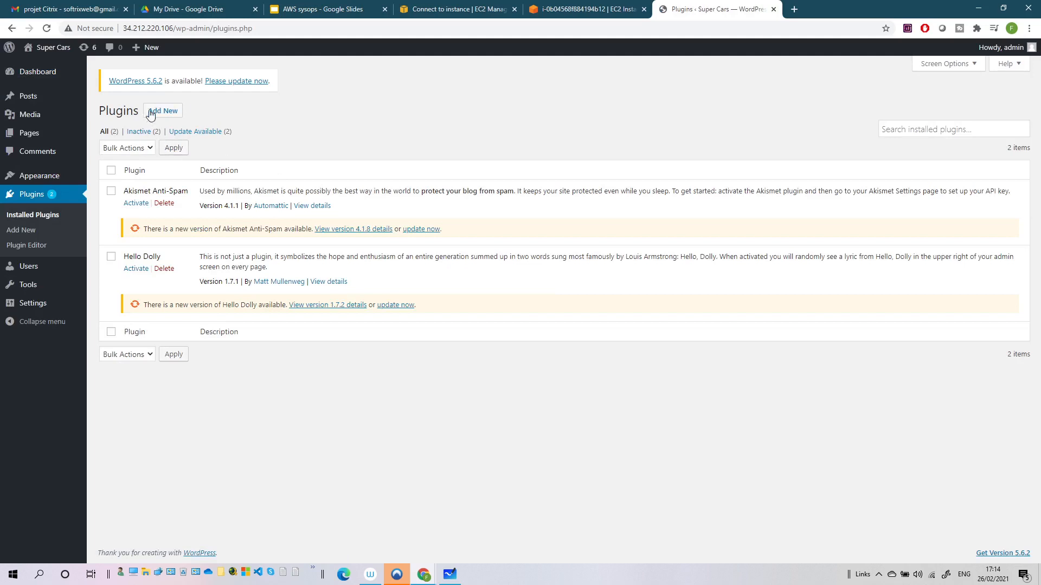
mouse_move(30, 138)
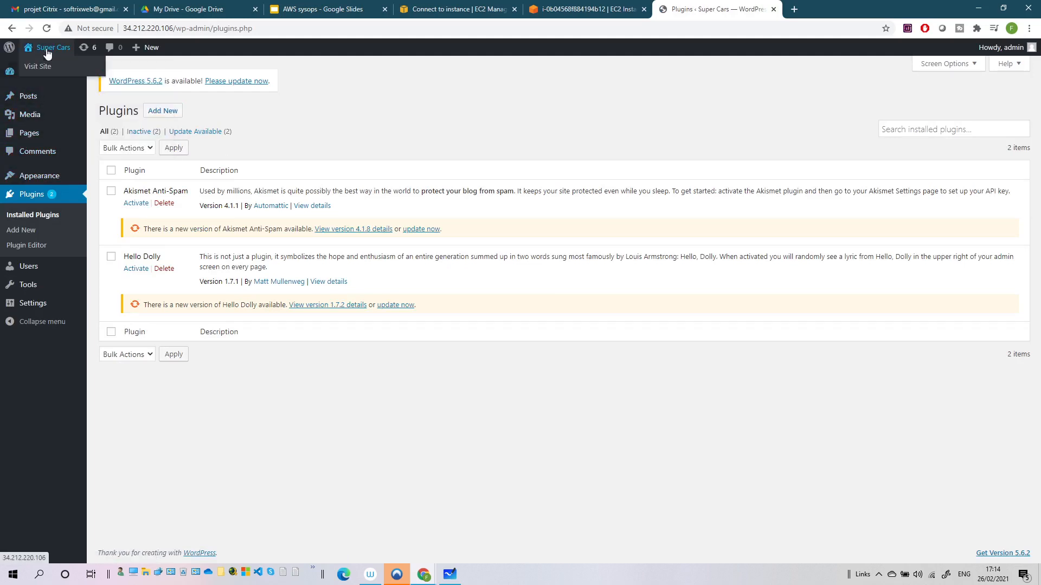
left_click(39, 66)
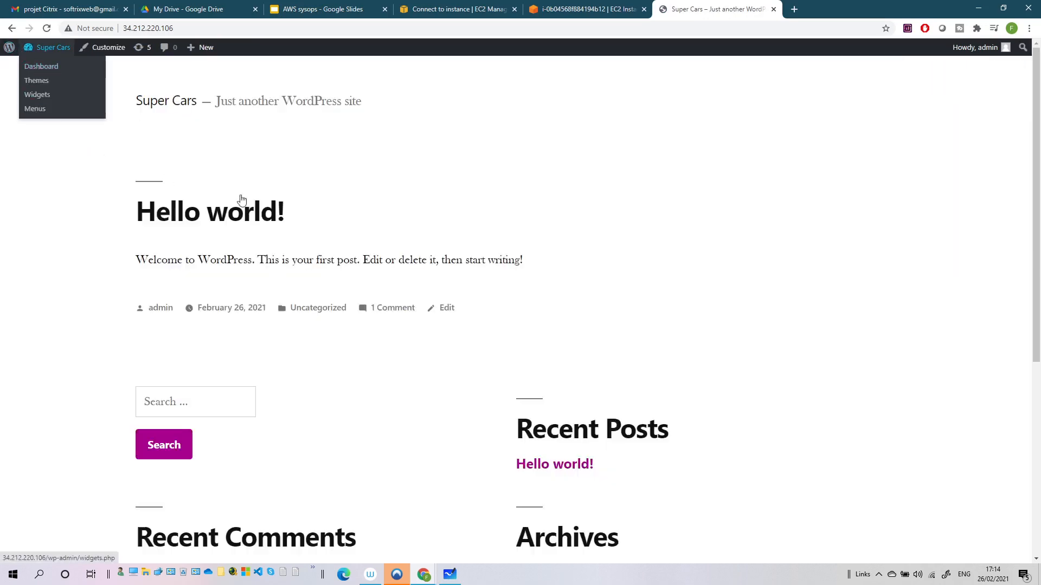
scroll(230, 228, "down", 4)
scroll(231, 228, "up", 4)
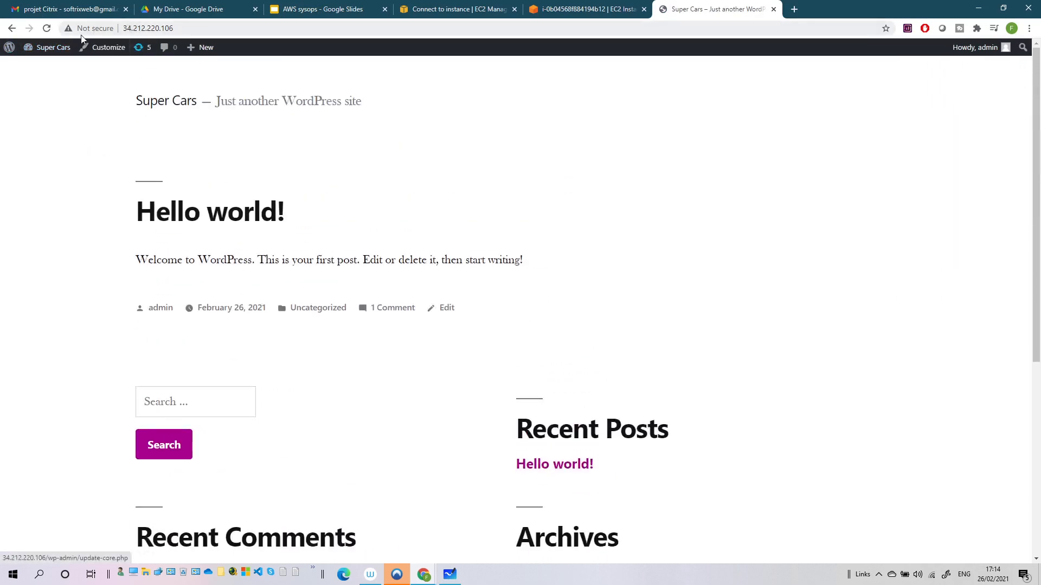
left_click(106, 47)
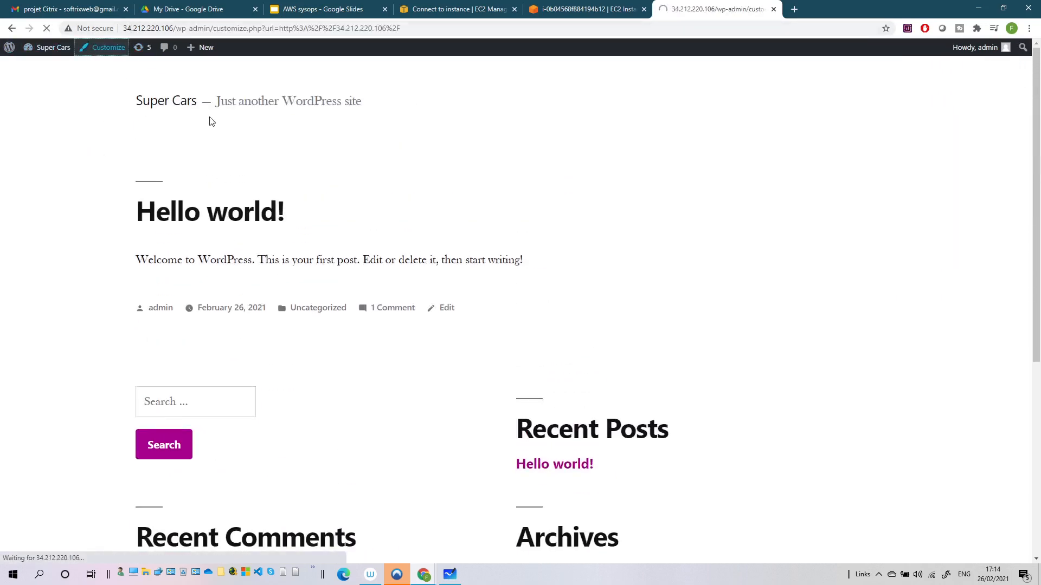